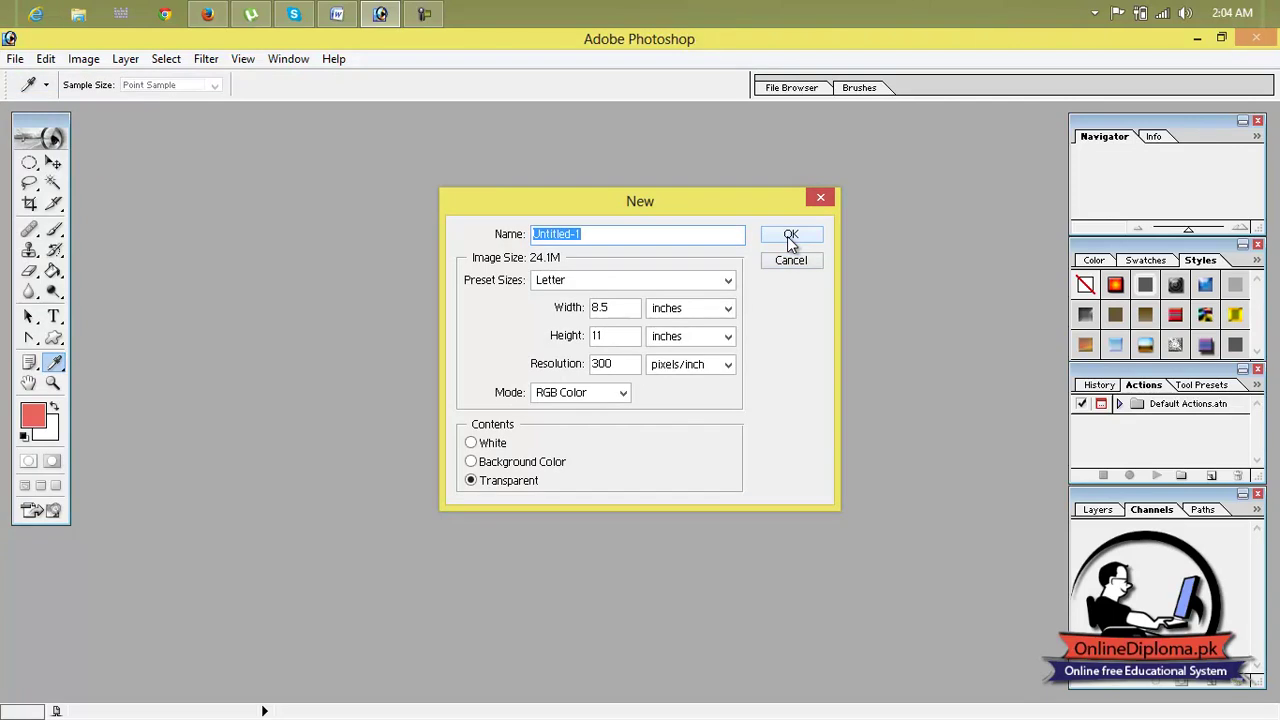
Create a transparent 8.5 × 11 inch RGB document at 300 pixels/inch and activate the Notes tool.
{"action": "left_click", "coordinate": [462, 124]}
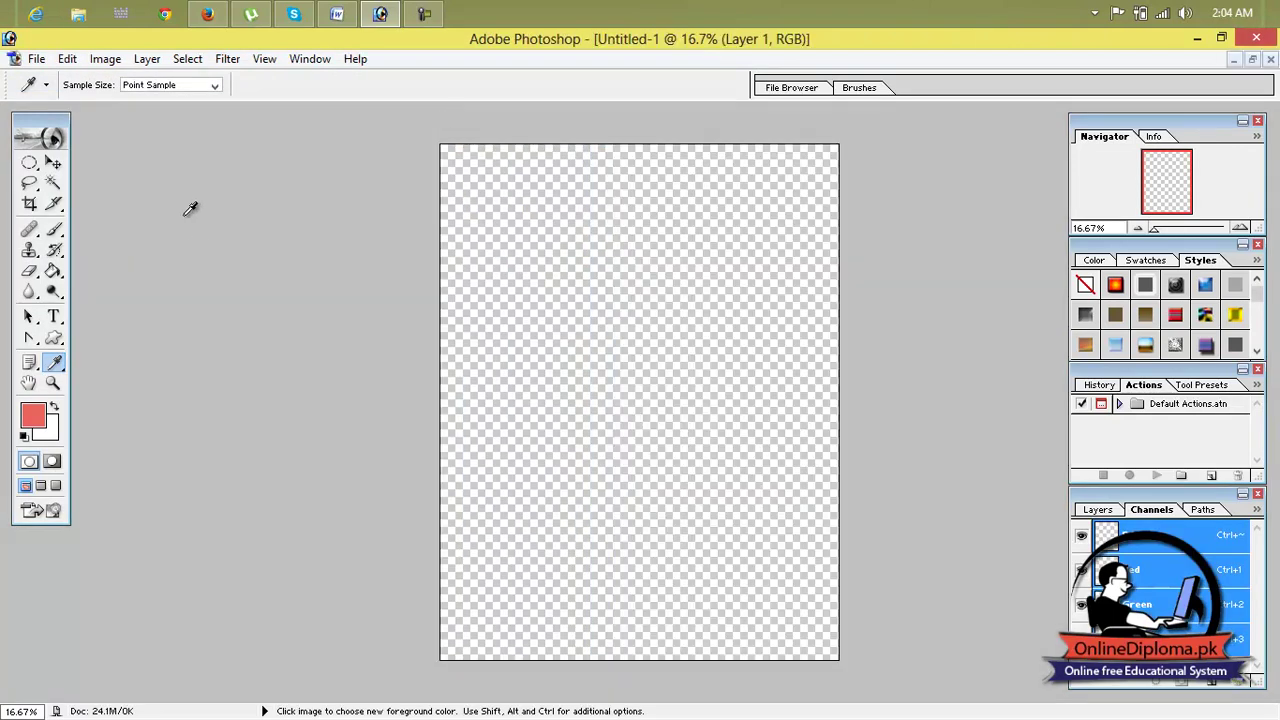
{"action": "left_click", "coordinate": [30, 366]}
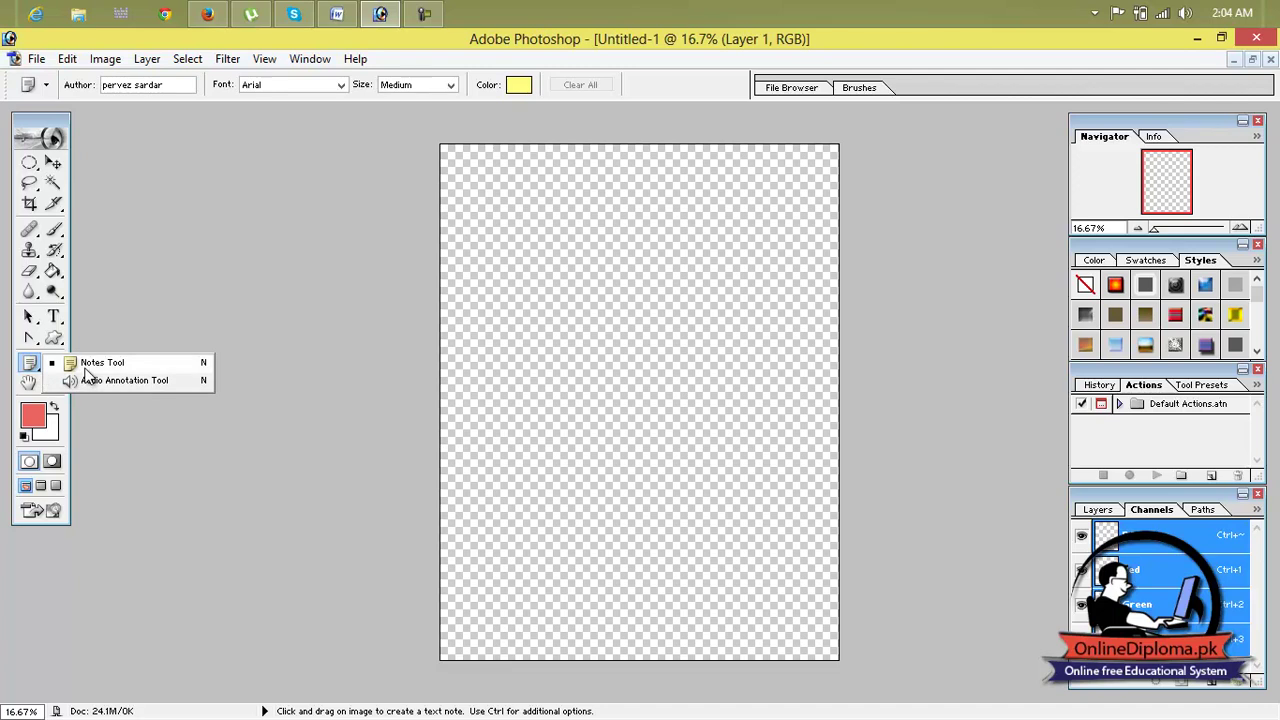
{"action": "left_click", "coordinate": [92, 364]}
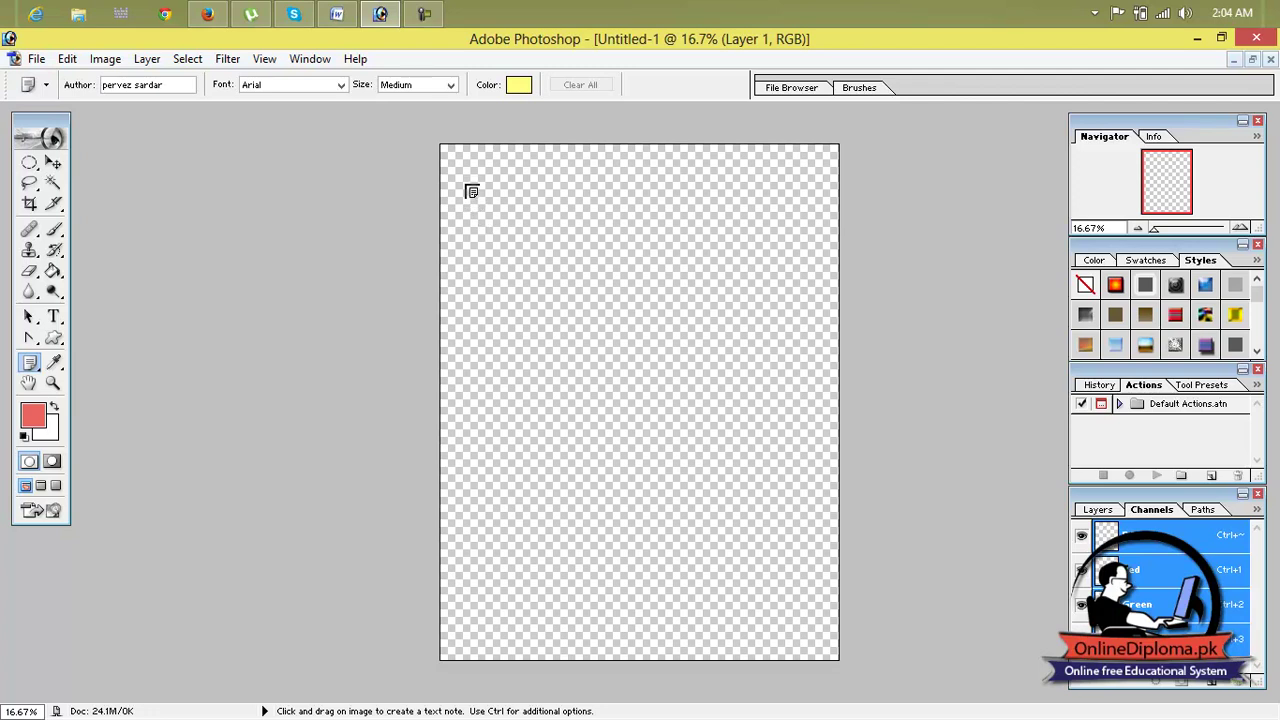
Open the image Aamir_Khan_in_Look_of_Dhoom_3_MoviePhoto and maximize its document window.
{"action": "left_click", "coordinate": [36, 59]}
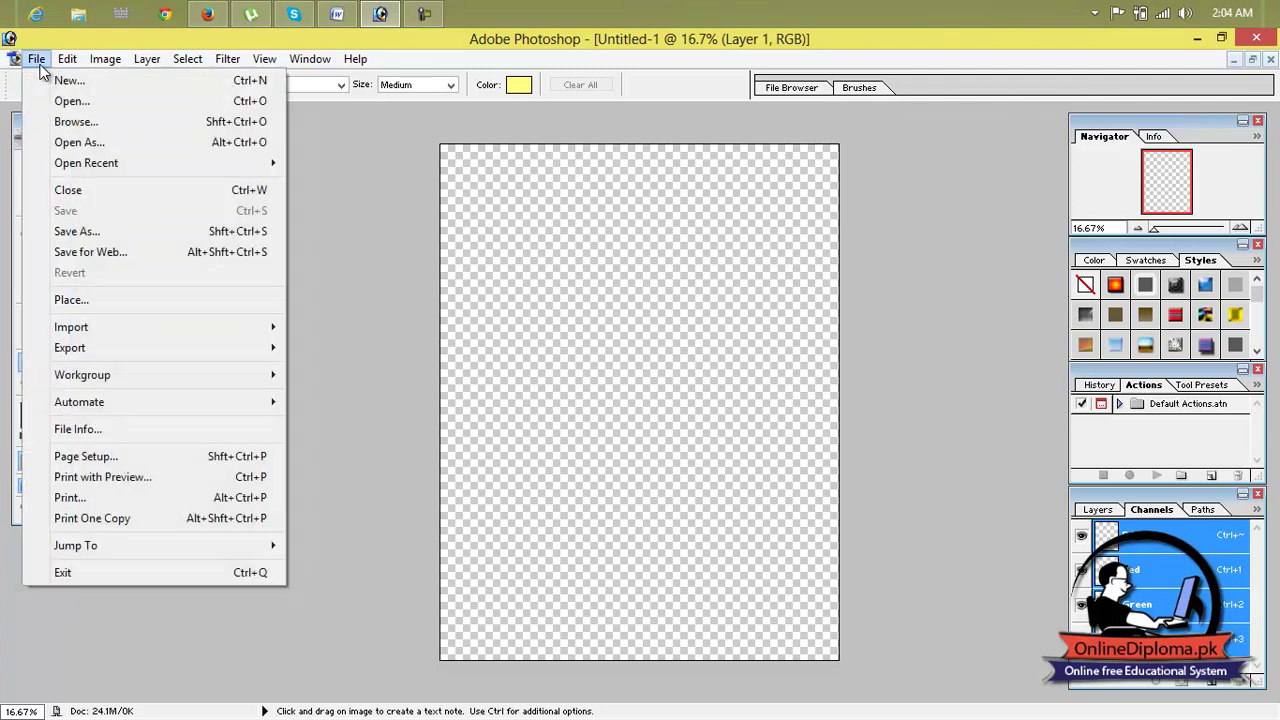
{"action": "left_click", "coordinate": [72, 104]}
{"action": "left_click", "coordinate": [545, 250]}
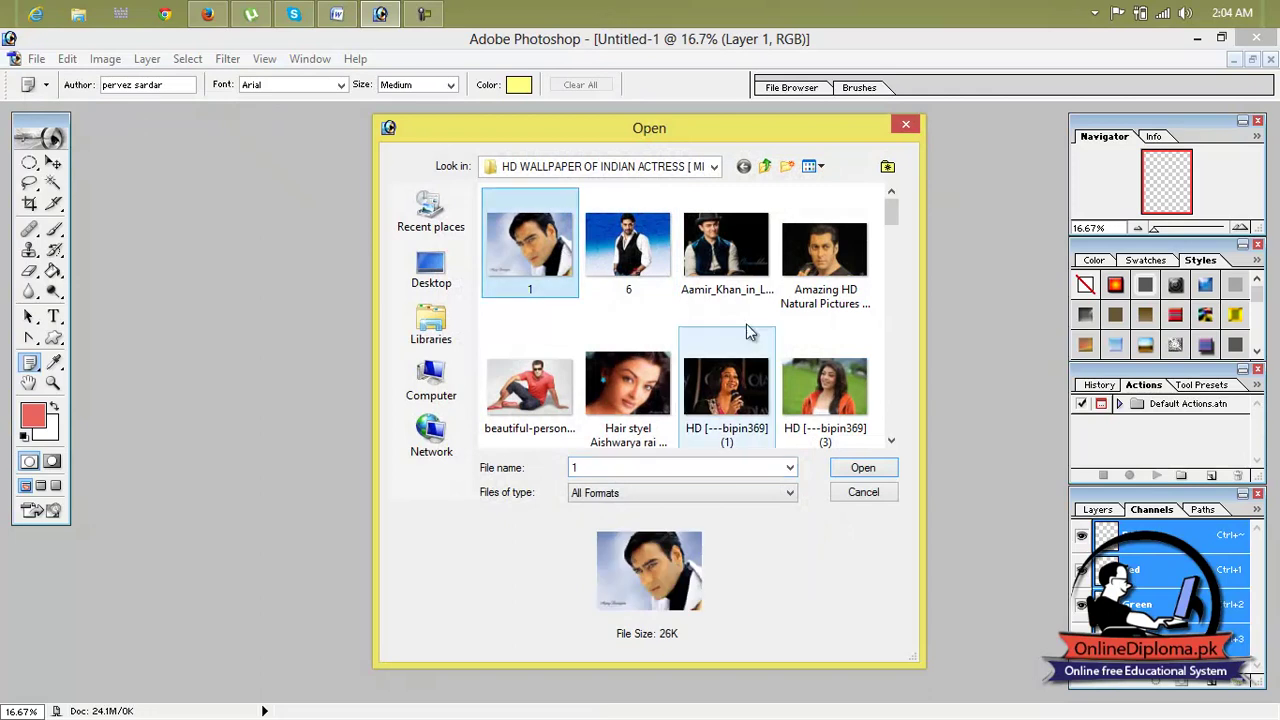
{"action": "left_click", "coordinate": [695, 275]}
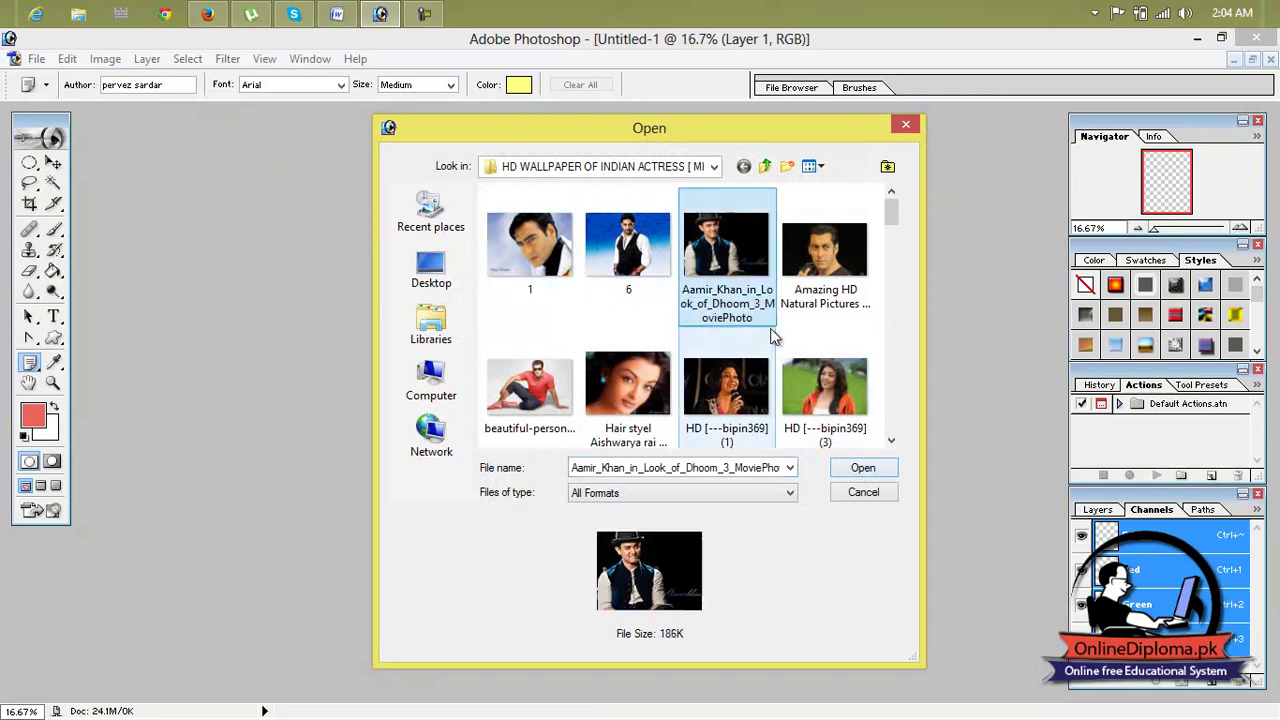
{"action": "left_click", "coordinate": [885, 470]}
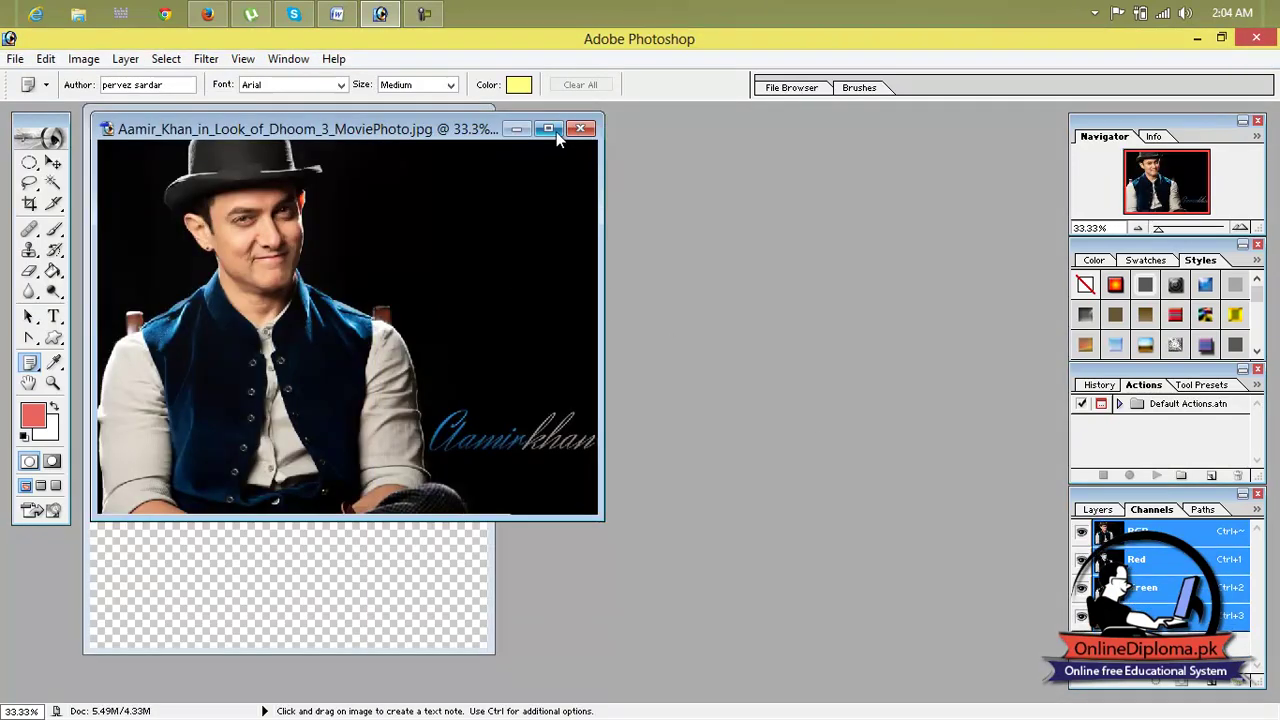
{"action": "left_click", "coordinate": [562, 128]}
Add a text note near the image's upper-left corner and fill it with repeated copies of "aamir khan".
{"action": "left_click_drag", "start_coordinate": [406, 236], "coordinate": [686, 452]}
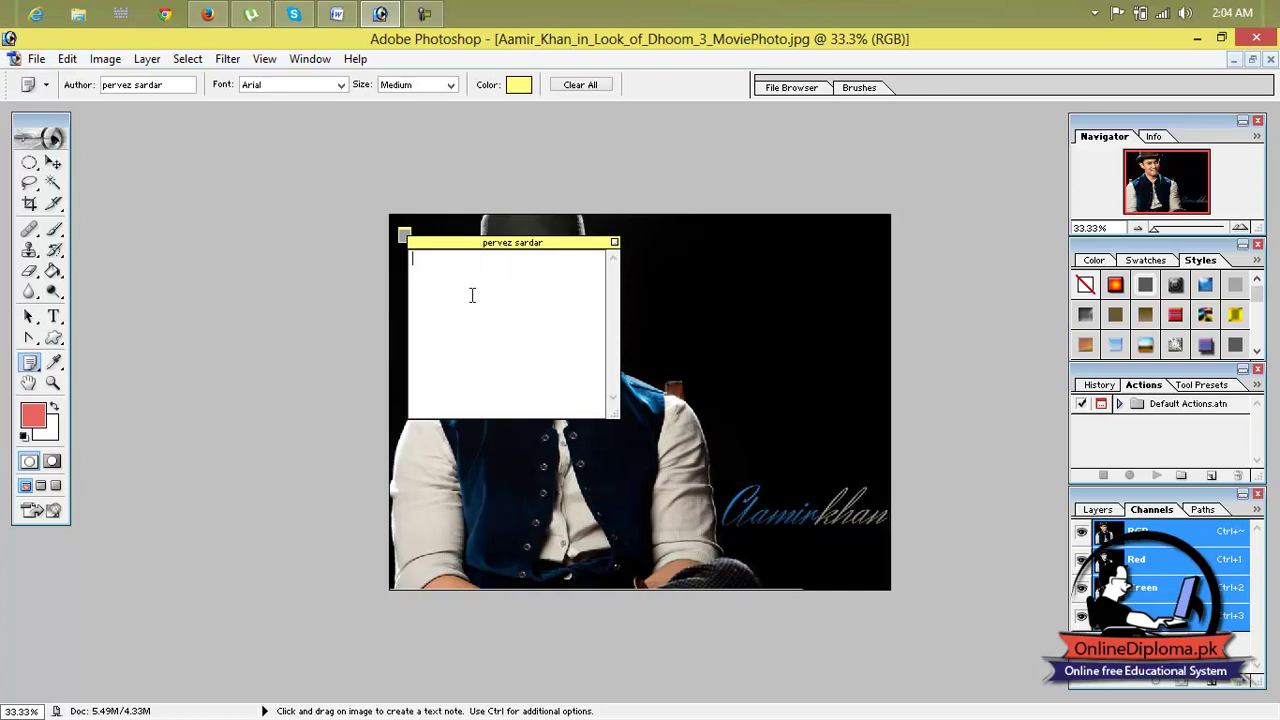
{"action": "type", "text": "aamir khan"}
{"action": "left_click_drag", "start_coordinate": [492, 259], "coordinate": [358, 264]}
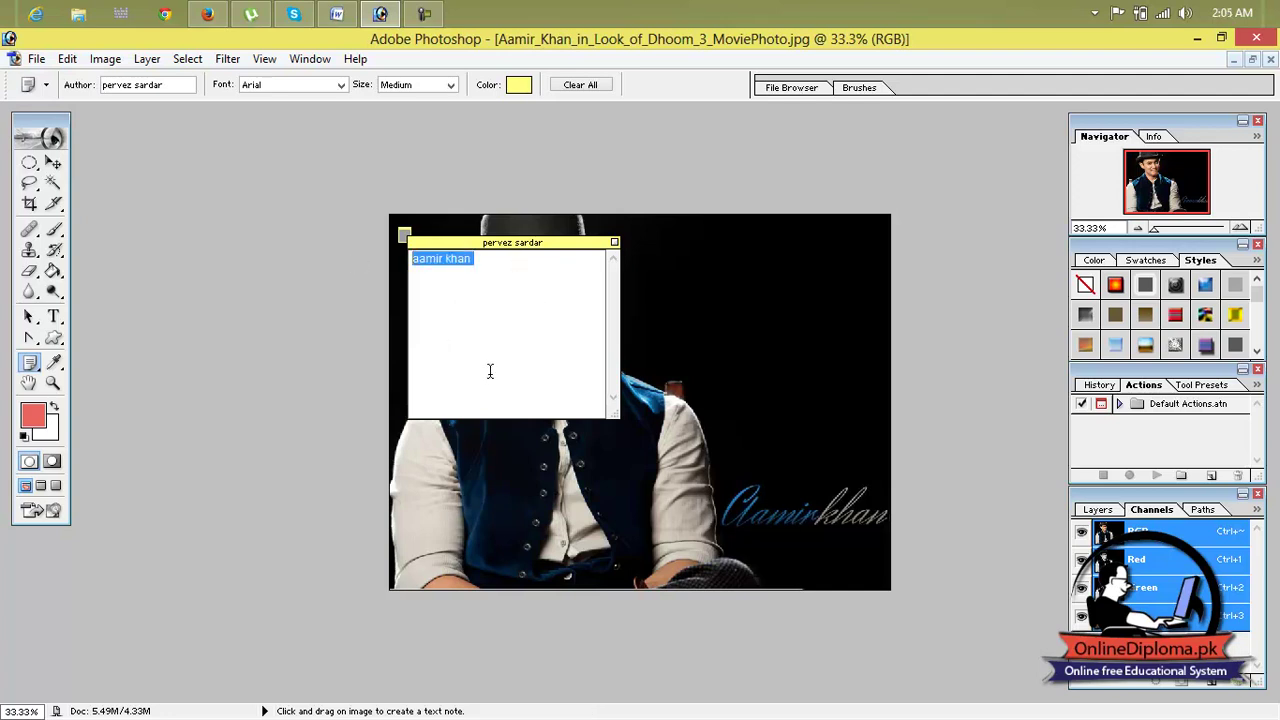
{"action": "left_click", "coordinate": [507, 268]}
{"action": "key", "text": "ctrl+v"}
{"action": "key", "text": "ctrl+v"}
{"action": "key", "text": "ctrl+v"}
{"action": "key", "text": "ctrl+v"}
{"action": "key", "text": "ctrl+v"}
{"action": "key", "text": "ctrl+v"}
{"action": "key", "text": "ctrl+v"}
{"action": "key", "text": "ctrl+v"}
{"action": "key", "text": "ctrl+v"}
{"action": "key", "text": "ctrl+v"}
{"action": "key", "text": "ctrl+v"}
{"action": "key", "text": "ctrl+v"}
{"action": "key", "text": "ctrl+v"}
{"action": "key", "text": "ctrl+v"}
{"action": "key", "text": "ctrl+v"}
{"action": "key", "text": "ctrl+v"}
{"action": "key", "text": "ctrl+v"}
{"action": "key", "text": "ctrl+v"}
{"action": "key", "text": "ctrl+v"}
{"action": "key", "text": "ctrl+v"}
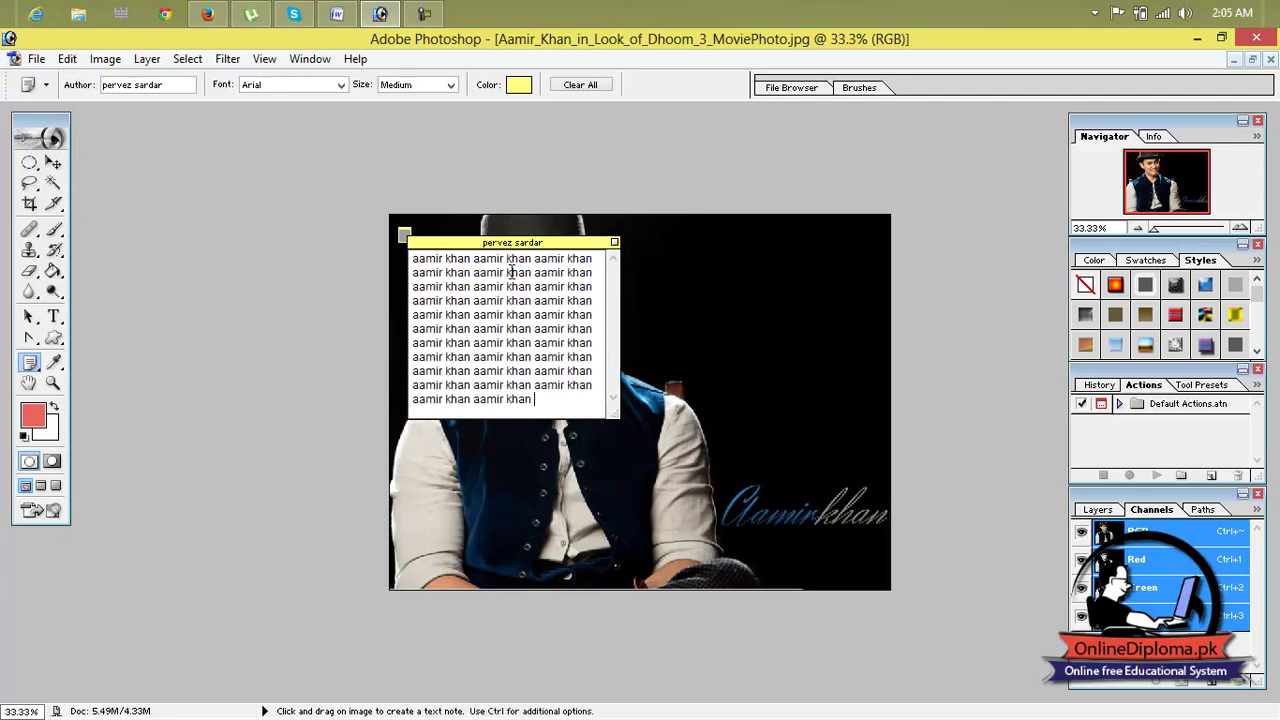
Place a second, empty note beside the hat's right brim and collapse both notes to their icons.
{"action": "left_click", "coordinate": [646, 258]}
{"action": "left_click", "coordinate": [614, 242]}
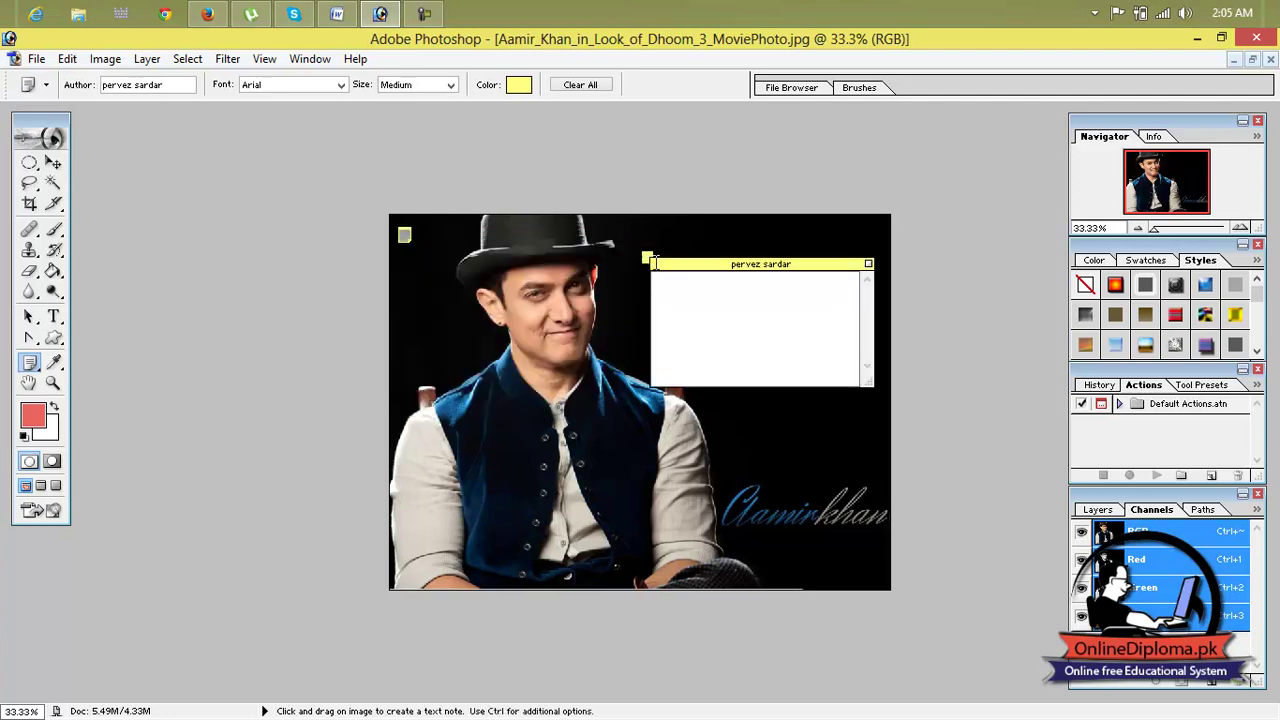
{"action": "left_click", "coordinate": [868, 265]}
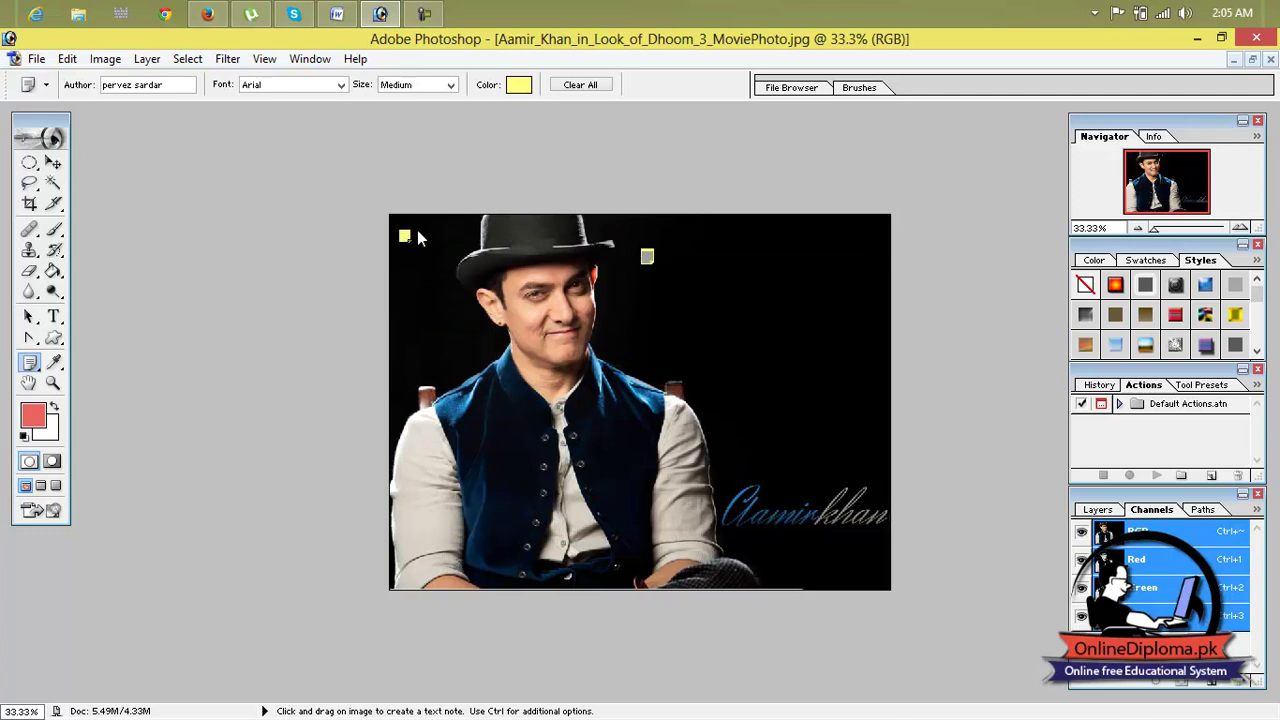
Move the empty note's icon from beside the hat to near the image's upper-right corner.
{"action": "left_click", "coordinate": [53, 163]}
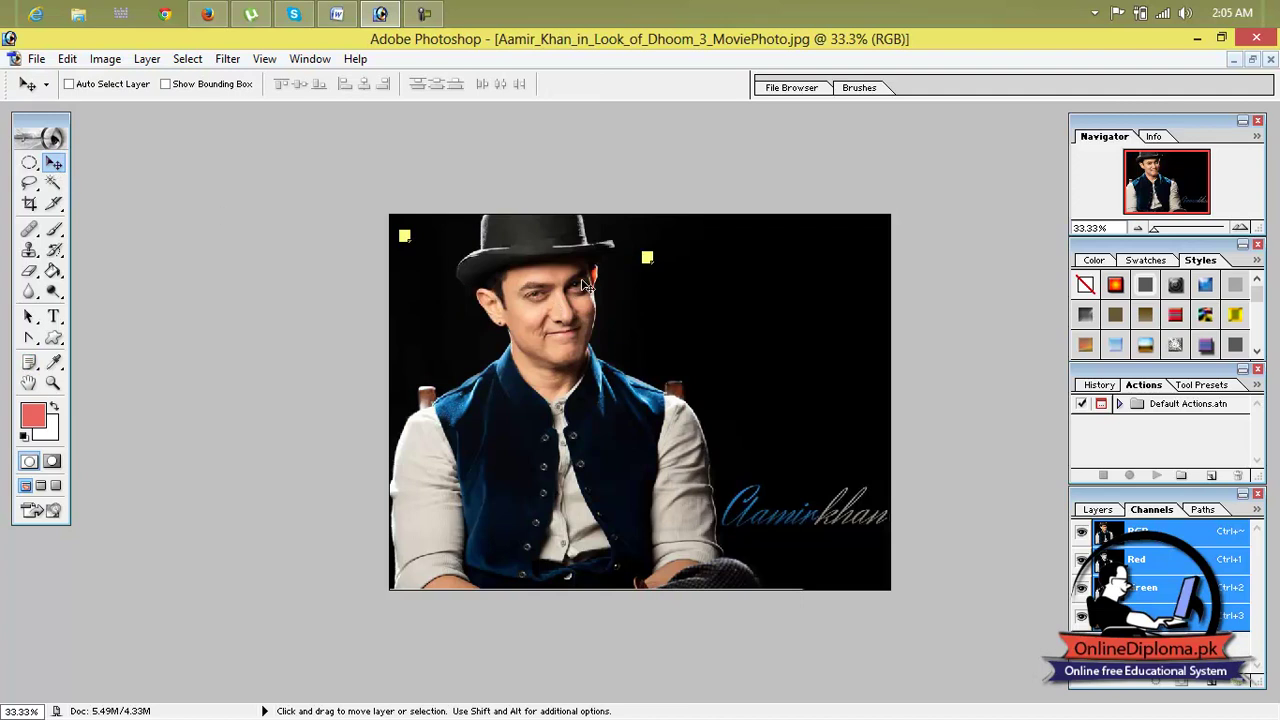
{"action": "key", "text": "n"}
{"action": "left_click_drag", "start_coordinate": [864, 255], "coordinate": [864, 255]}
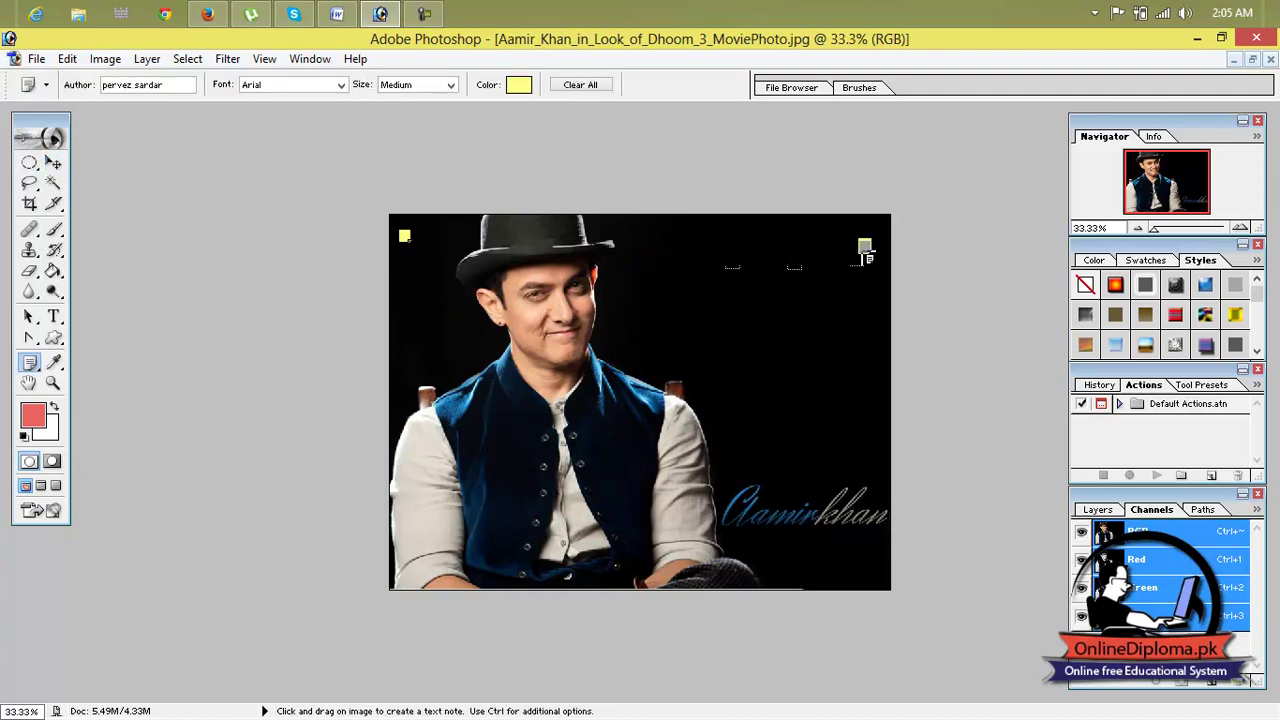
Open the filled note near the image's upper-left corner to view its text, and close it again.
{"action": "right_click", "coordinate": [401, 235]}
{"action": "left_click", "coordinate": [471, 298]}
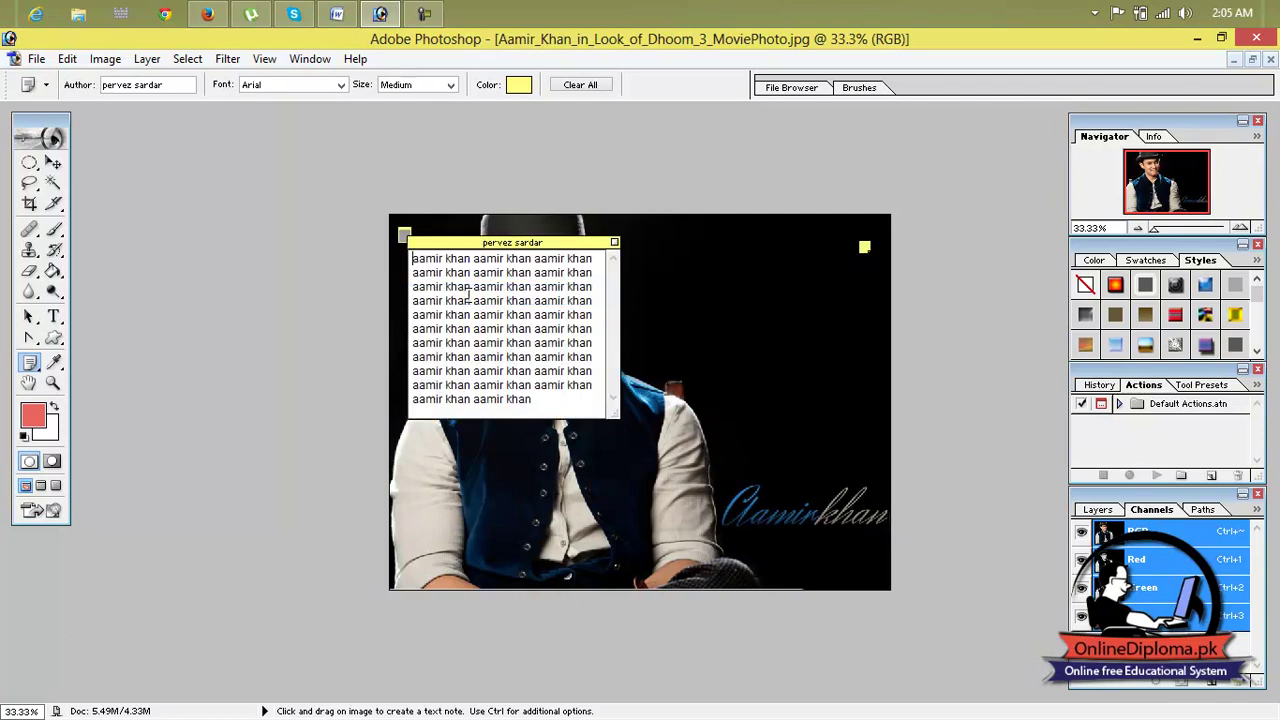
{"action": "right_click", "coordinate": [403, 236]}
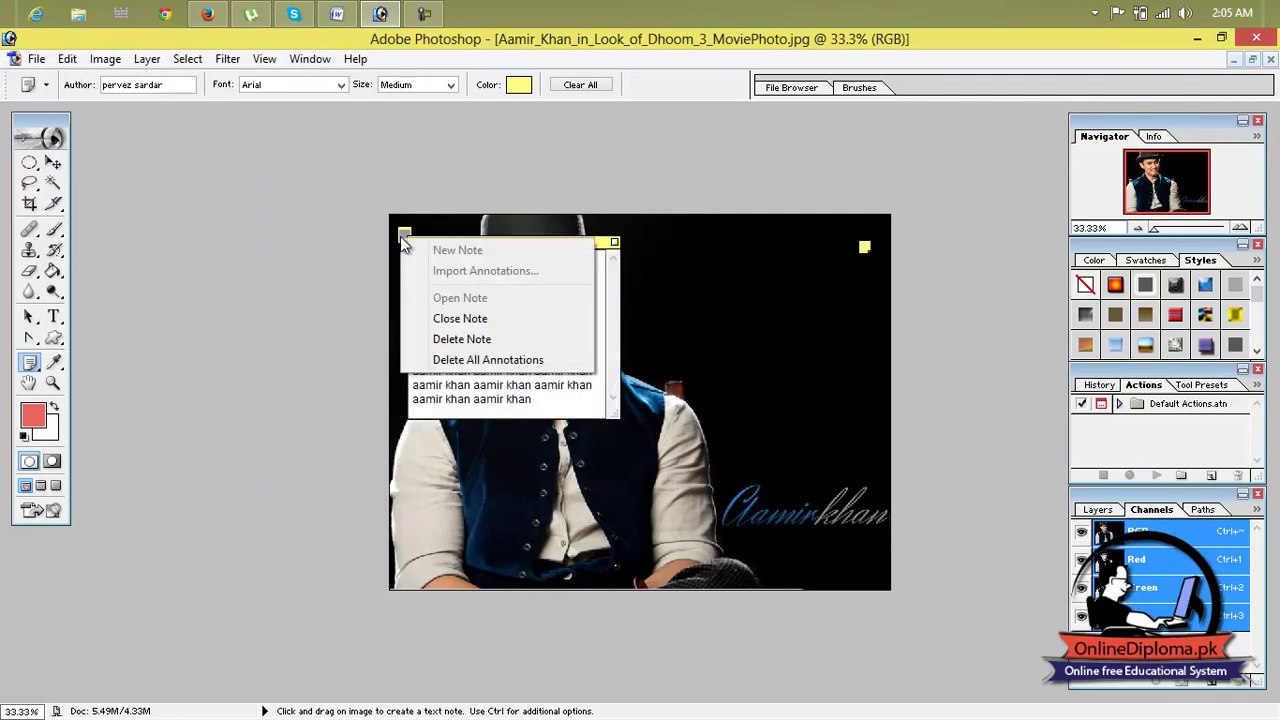
{"action": "left_click", "coordinate": [463, 320]}
Create a new note beside the filled note and move its text window over the man's chest.
{"action": "right_click", "coordinate": [401, 237]}
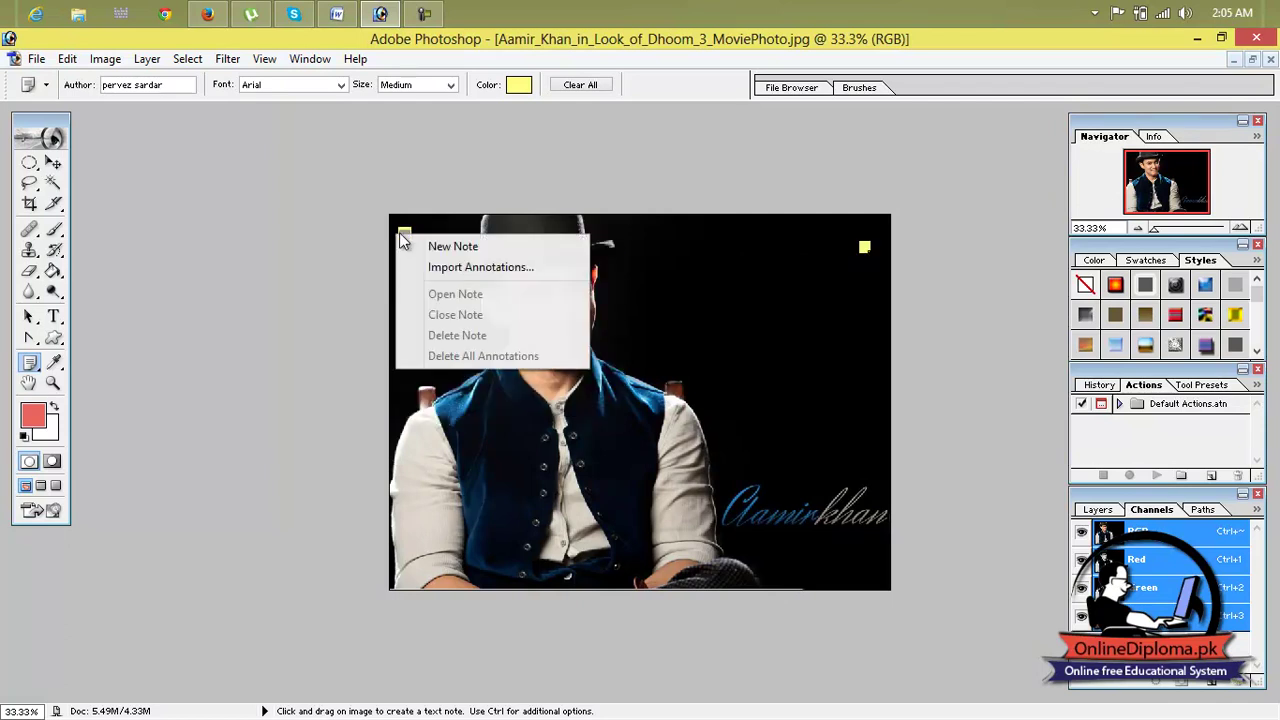
{"action": "left_click", "coordinate": [462, 246]}
{"action": "left_click_drag", "start_coordinate": [511, 246], "coordinate": [604, 307]}
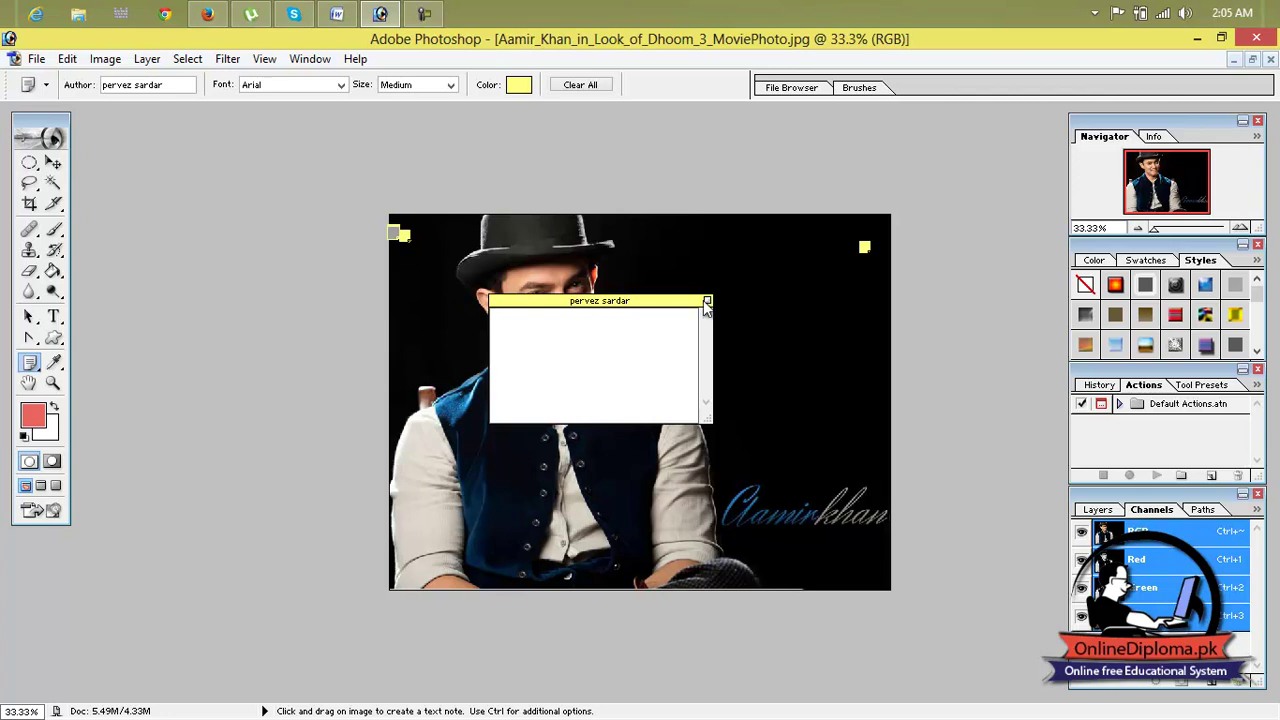
Delete the filled note and the new empty note next to it at the image's upper-left corner.
{"action": "right_click", "coordinate": [403, 235]}
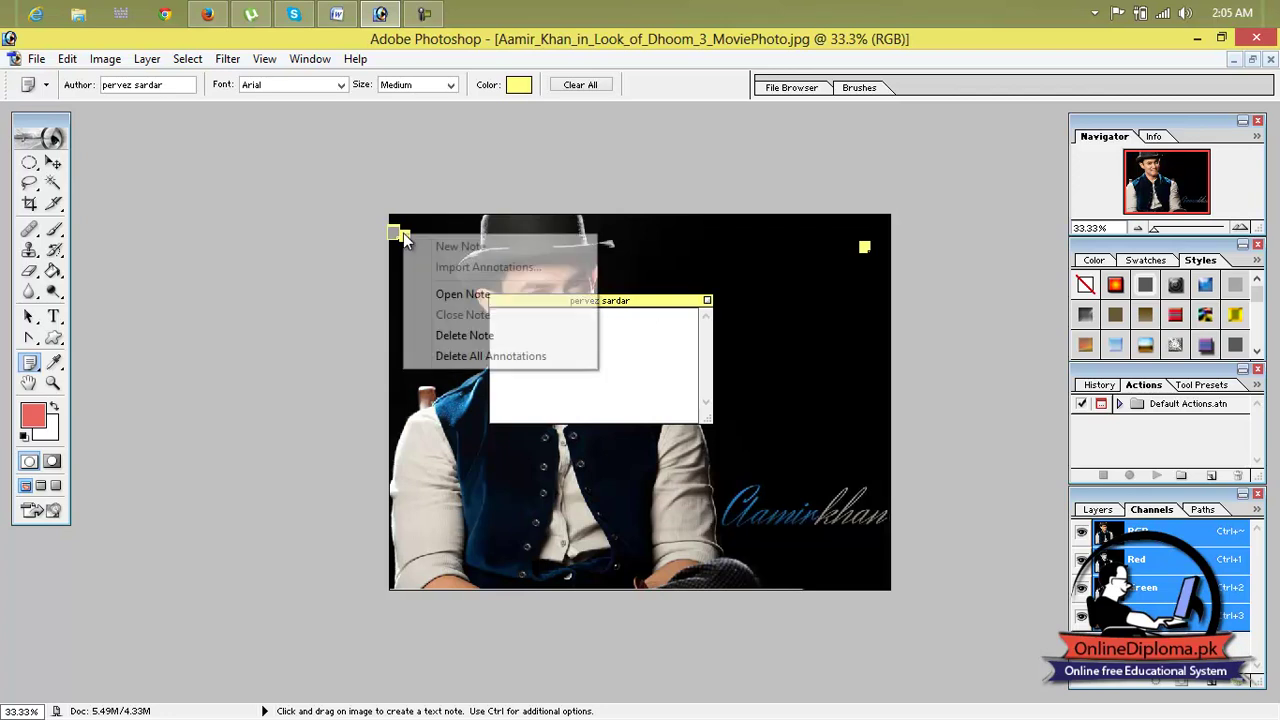
{"action": "left_click", "coordinate": [466, 334]}
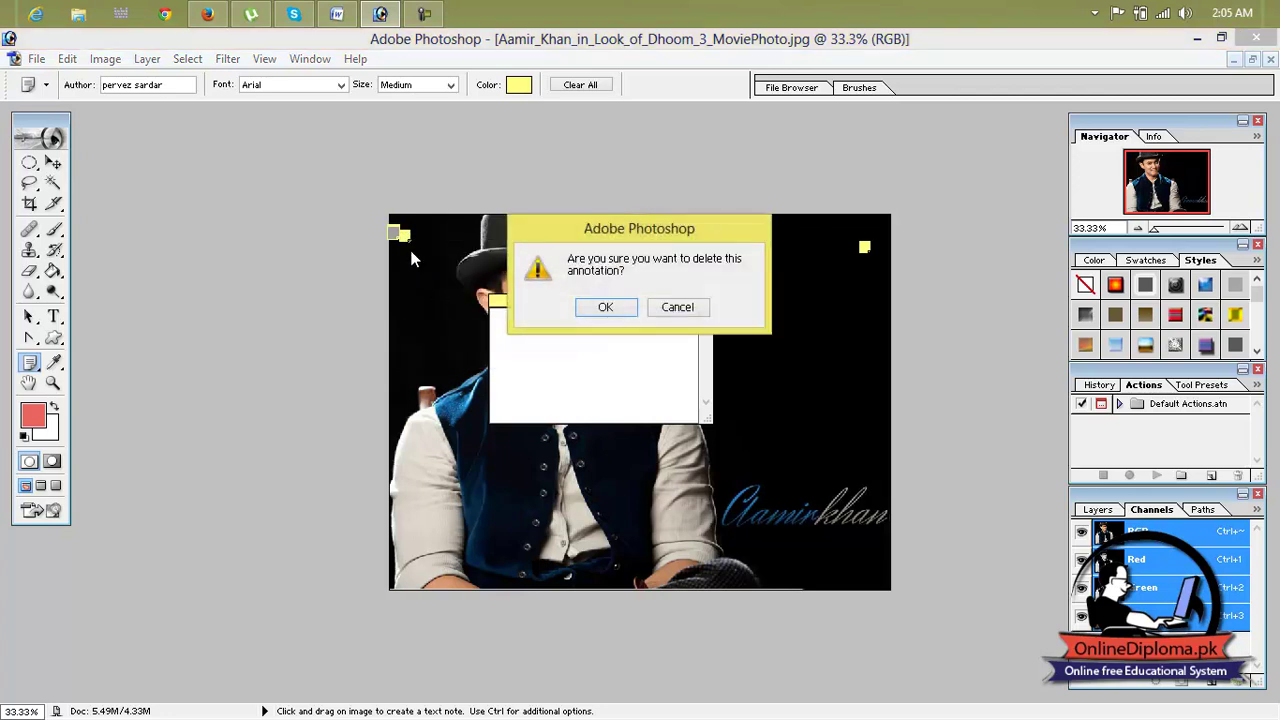
{"action": "left_click", "coordinate": [599, 308]}
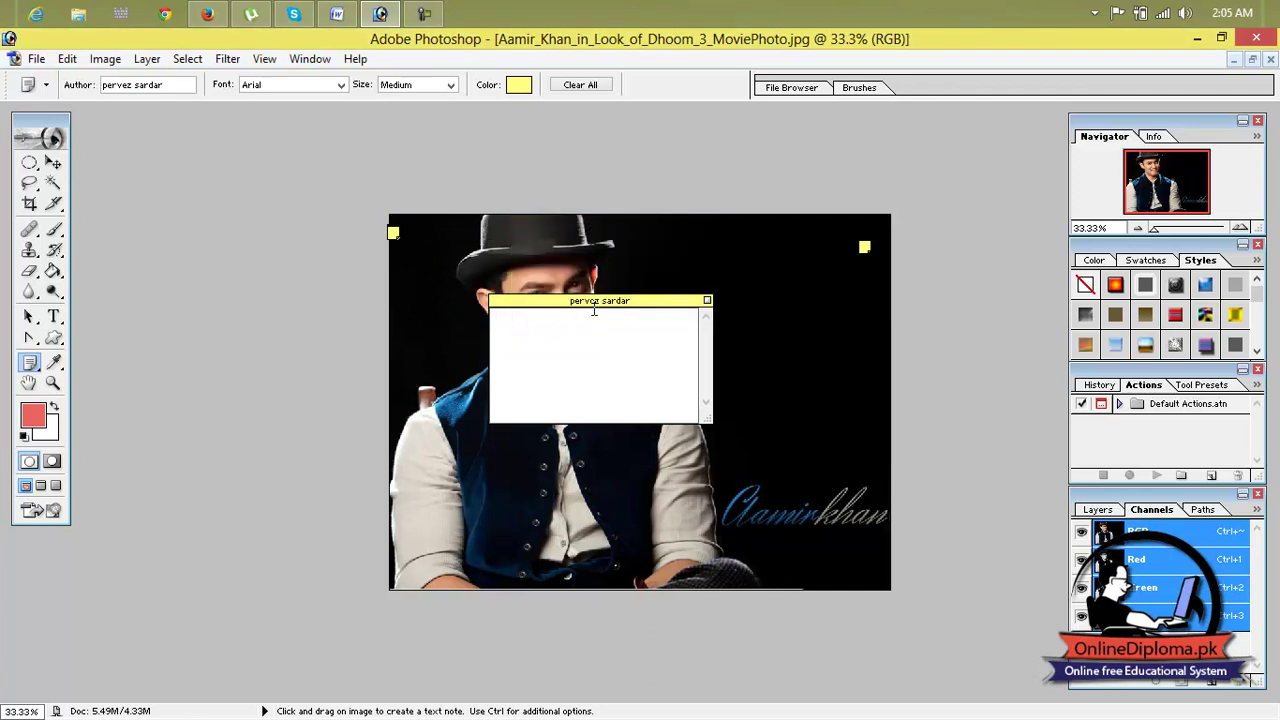
{"action": "right_click", "coordinate": [392, 236]}
{"action": "left_click", "coordinate": [440, 334]}
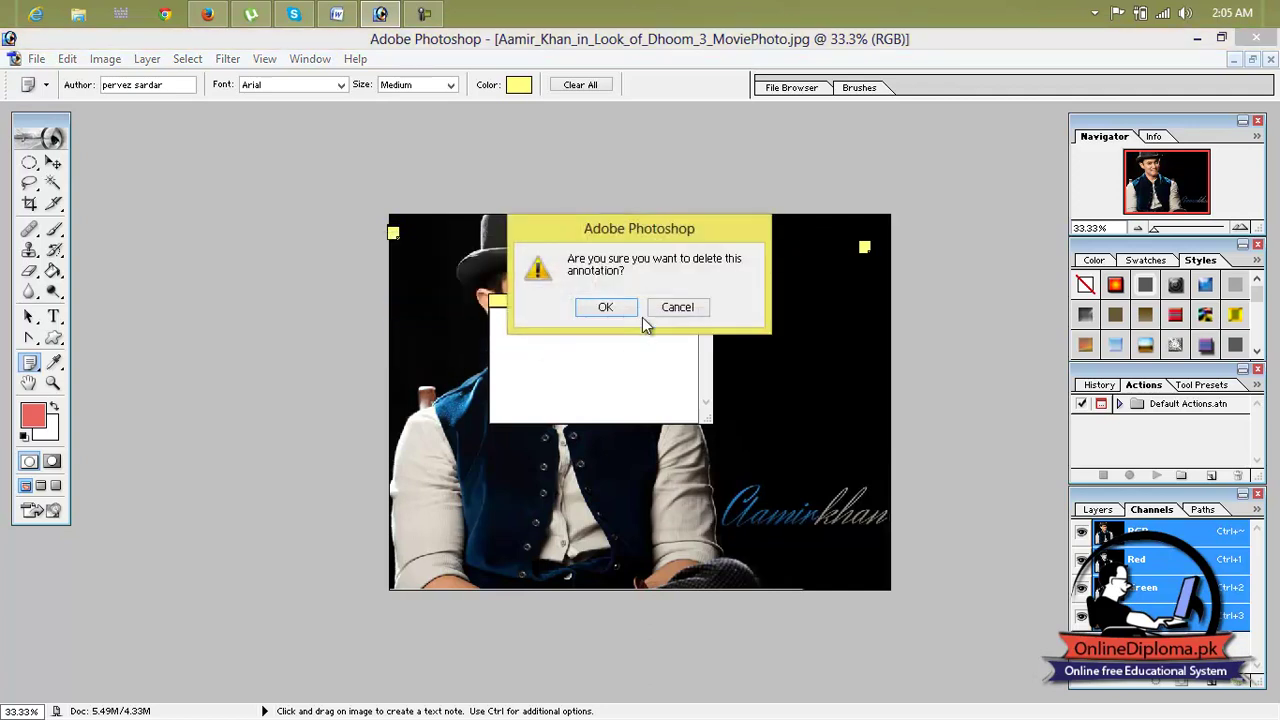
{"action": "left_click", "coordinate": [610, 308]}
Delete all annotations, clearing the note near the image's upper-right corner.
{"action": "right_click", "coordinate": [860, 250]}
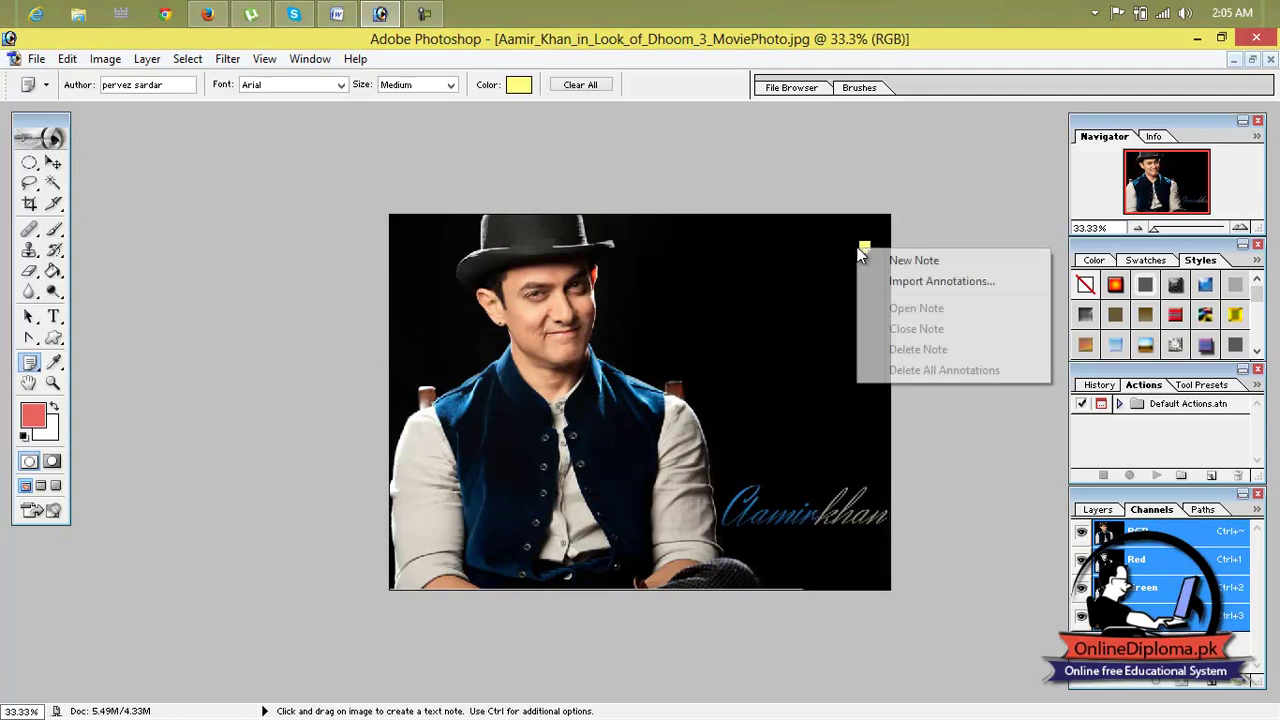
{"action": "left_click", "coordinate": [867, 249]}
{"action": "right_click", "coordinate": [867, 250]}
{"action": "left_click", "coordinate": [908, 367]}
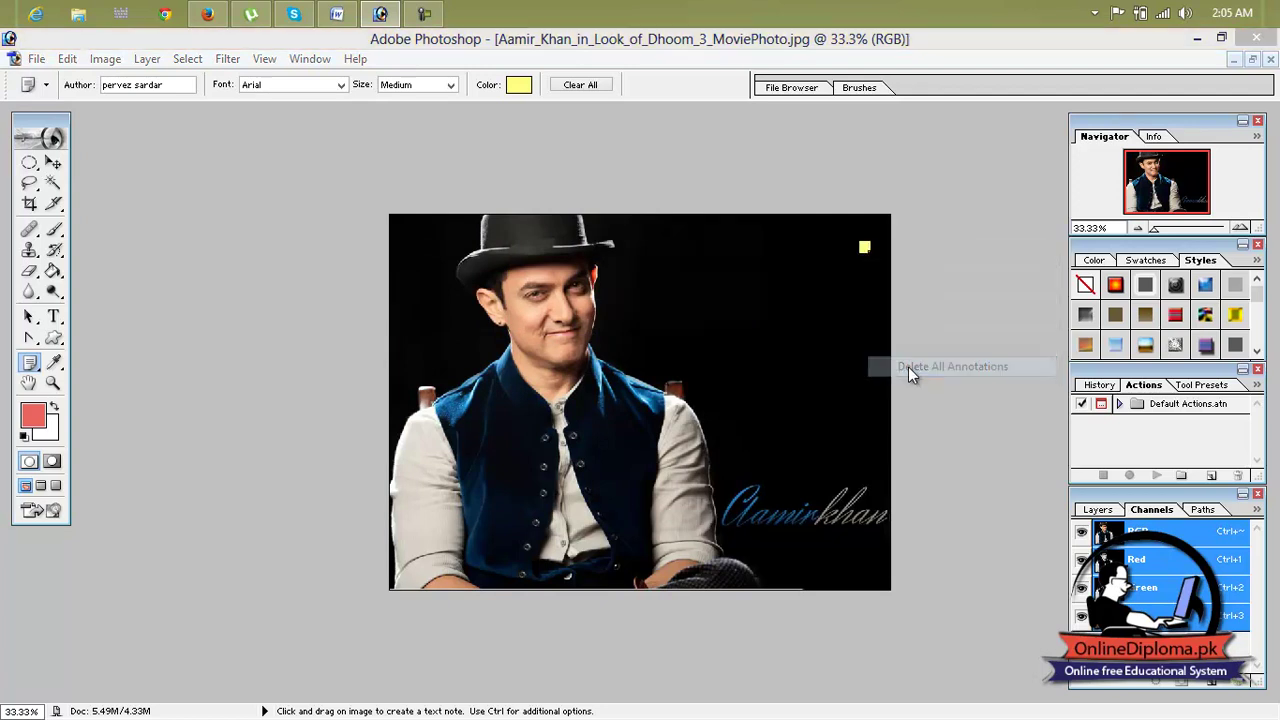
{"action": "left_click", "coordinate": [605, 308]}
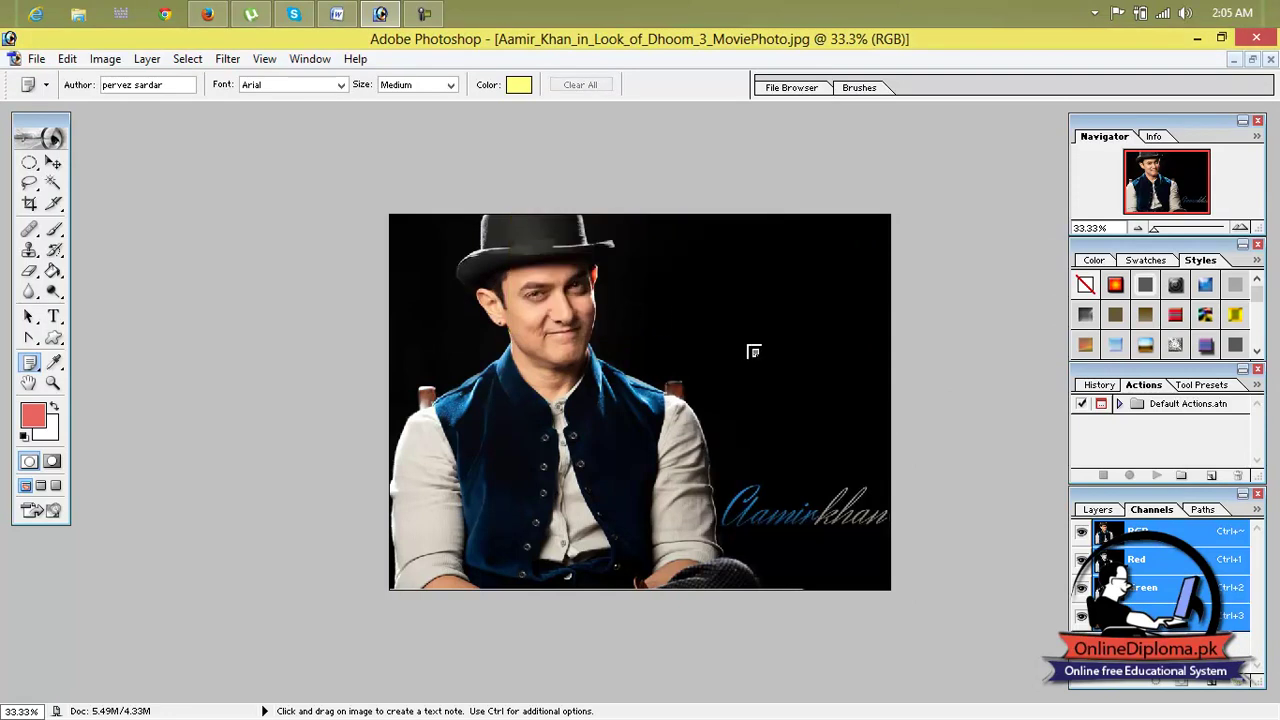
Record an audio annotation on the dark background to the right of the man's head and play it back.
{"action": "left_click", "coordinate": [31, 364]}
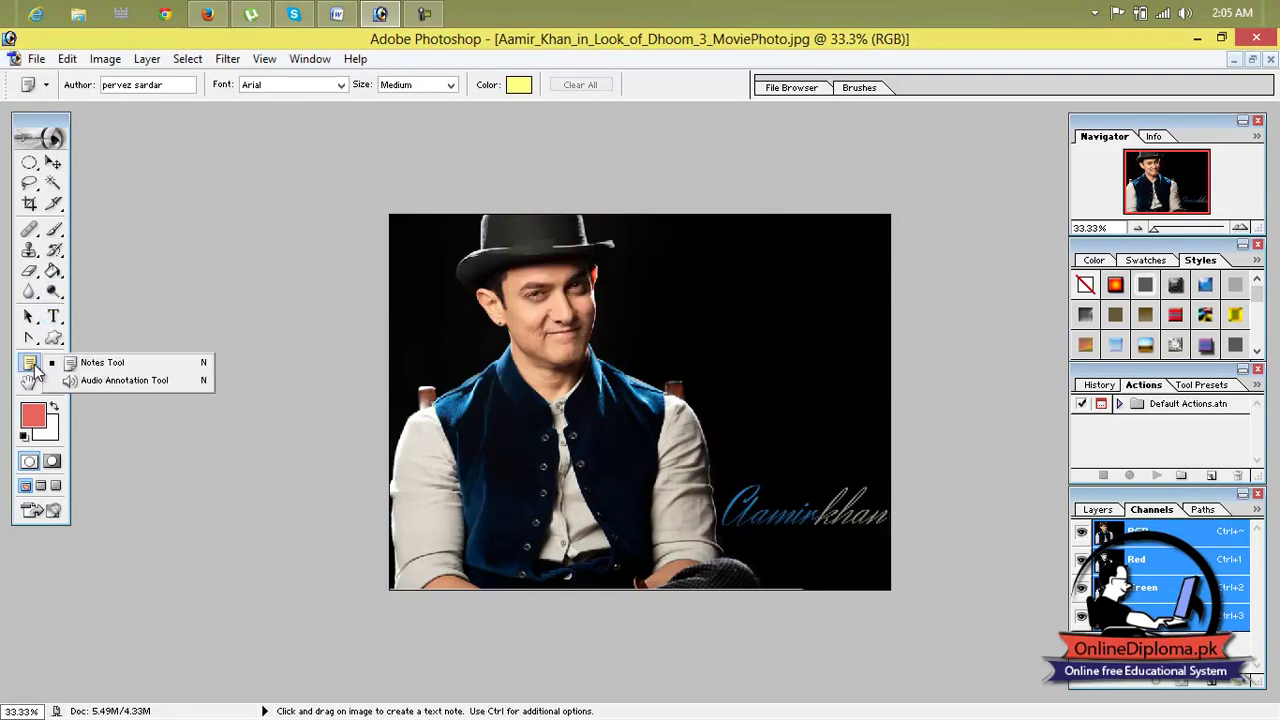
{"action": "left_click", "coordinate": [133, 382]}
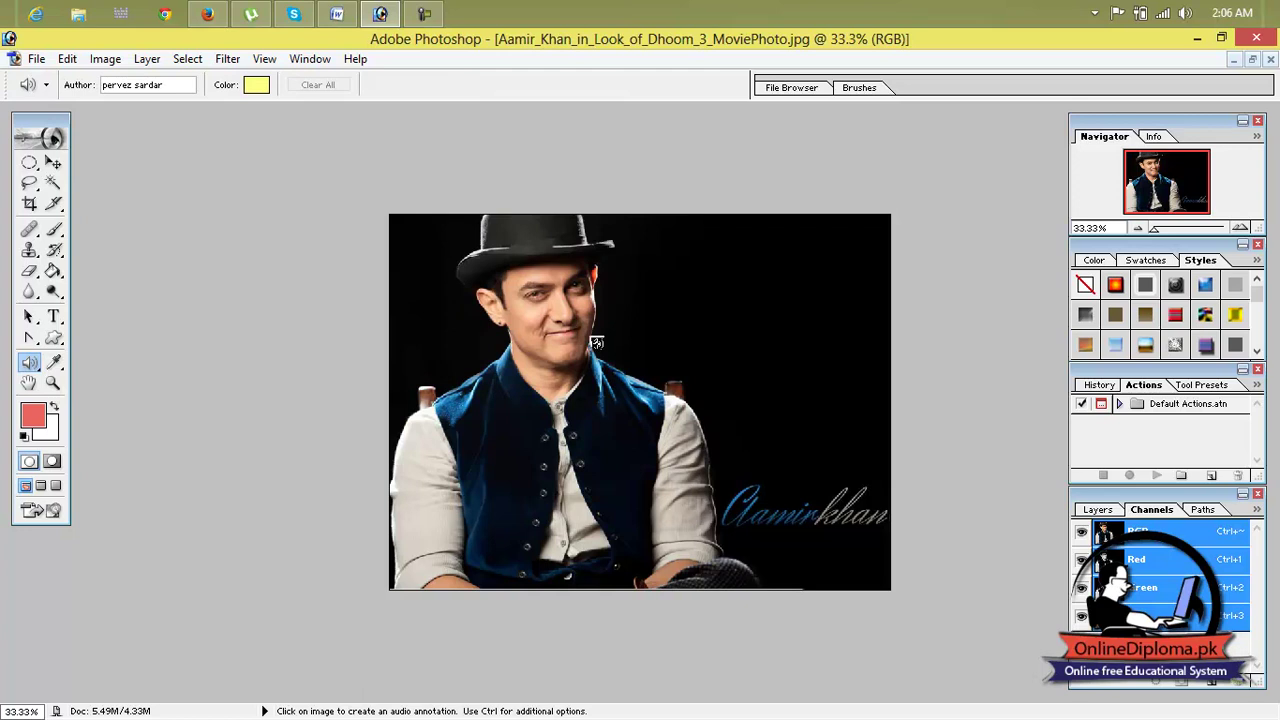
{"action": "left_click", "coordinate": [786, 267]}
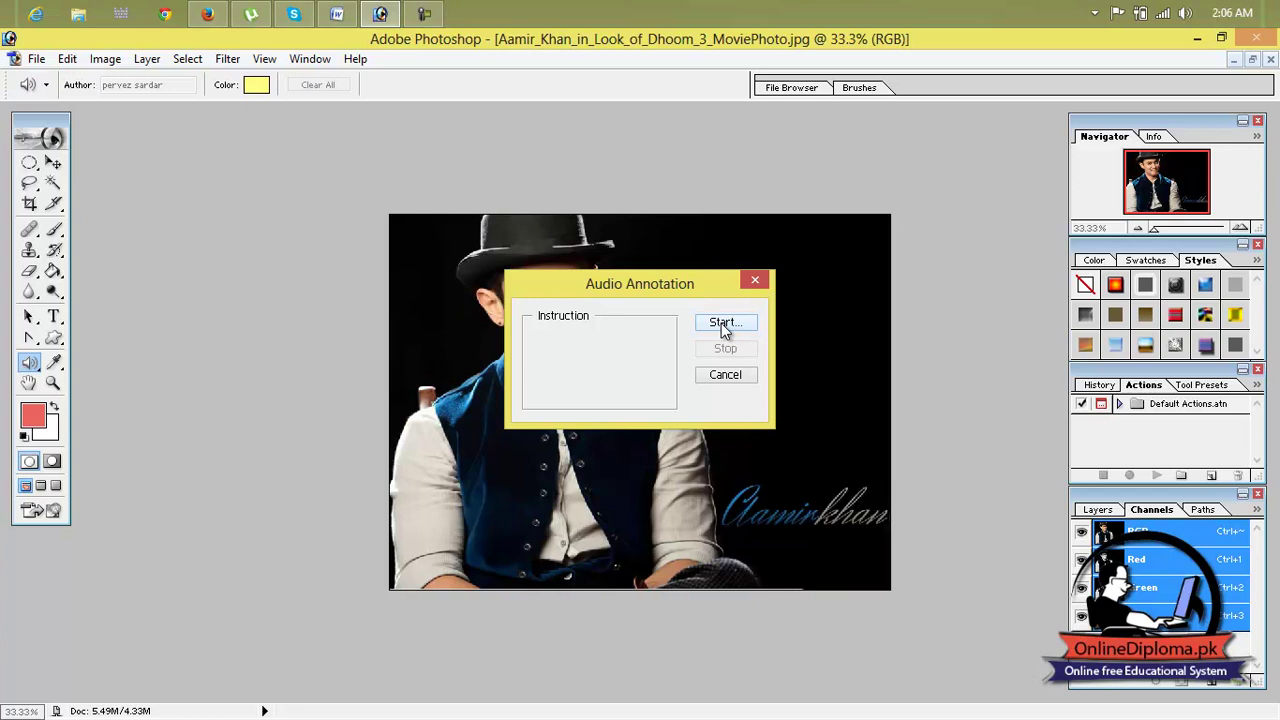
{"action": "left_click", "coordinate": [721, 323]}
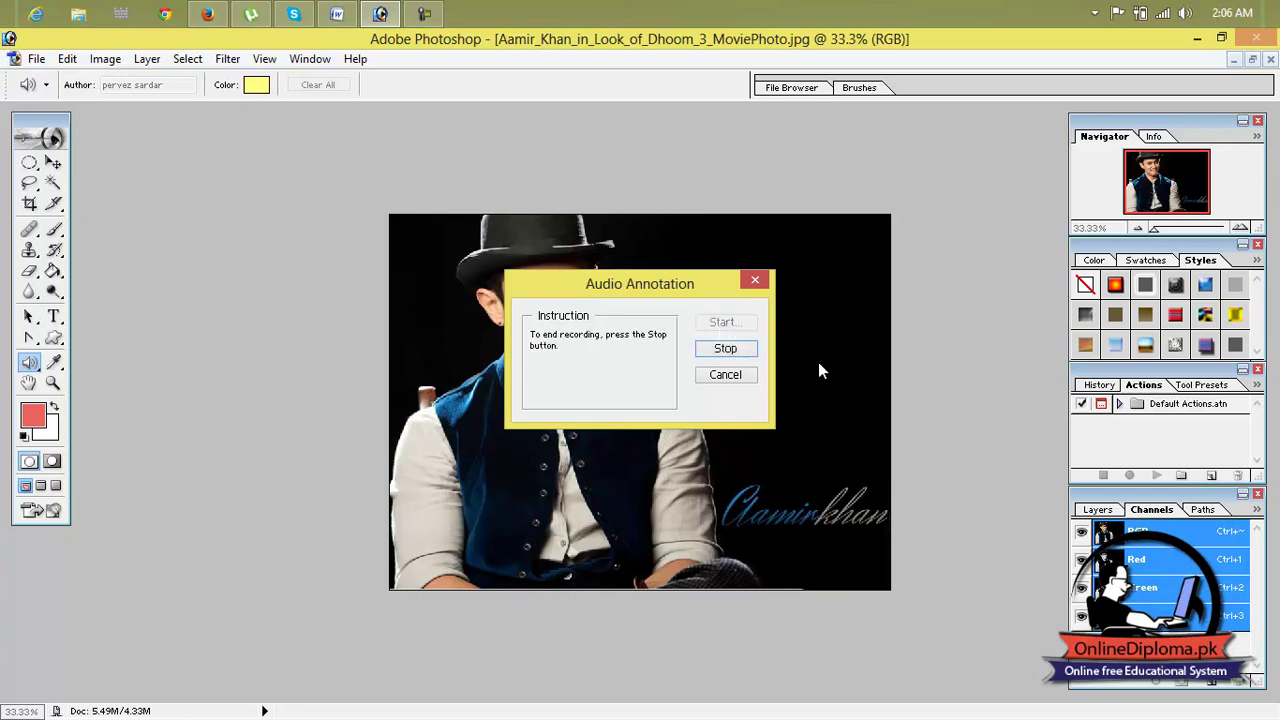
{"action": "mouse_move", "coordinate": [681, 281]}
{"action": "left_mouse_down"}
{"action": "mouse_move", "coordinate": [748, 372]}
{"action": "mouse_move", "coordinate": [608, 313]}
{"action": "left_mouse_up"}
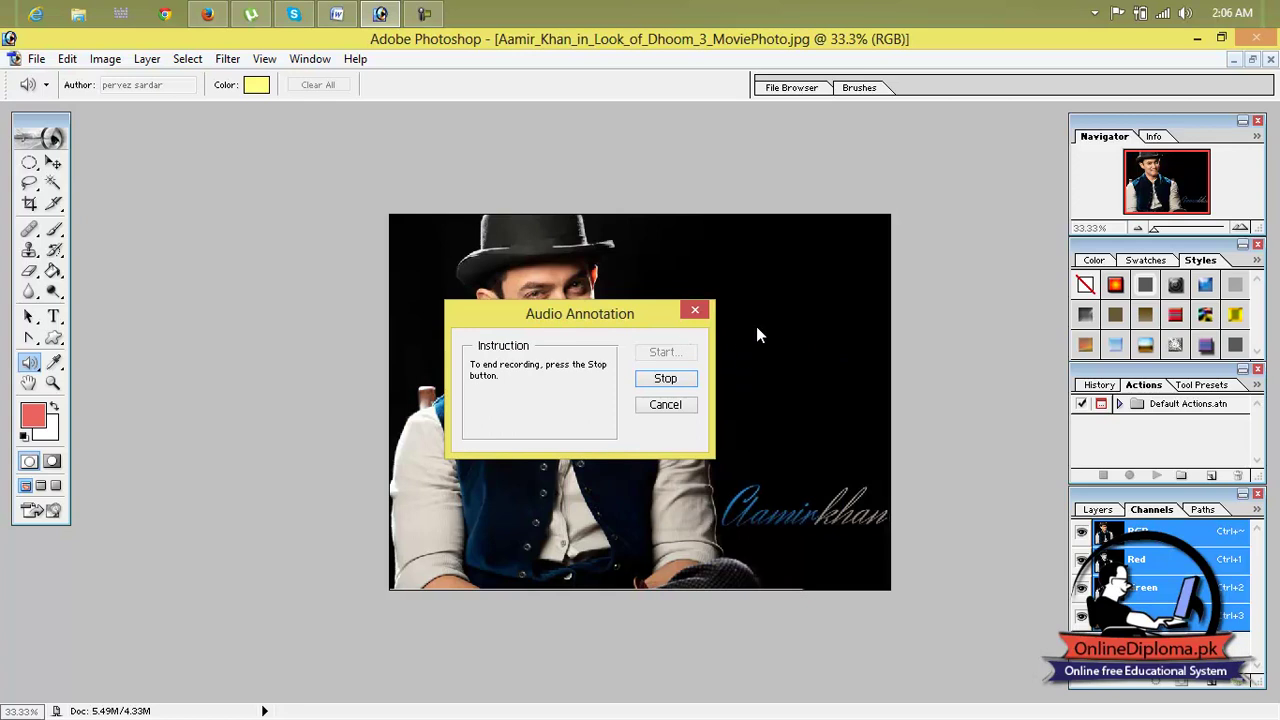
{"action": "left_click", "coordinate": [678, 384]}
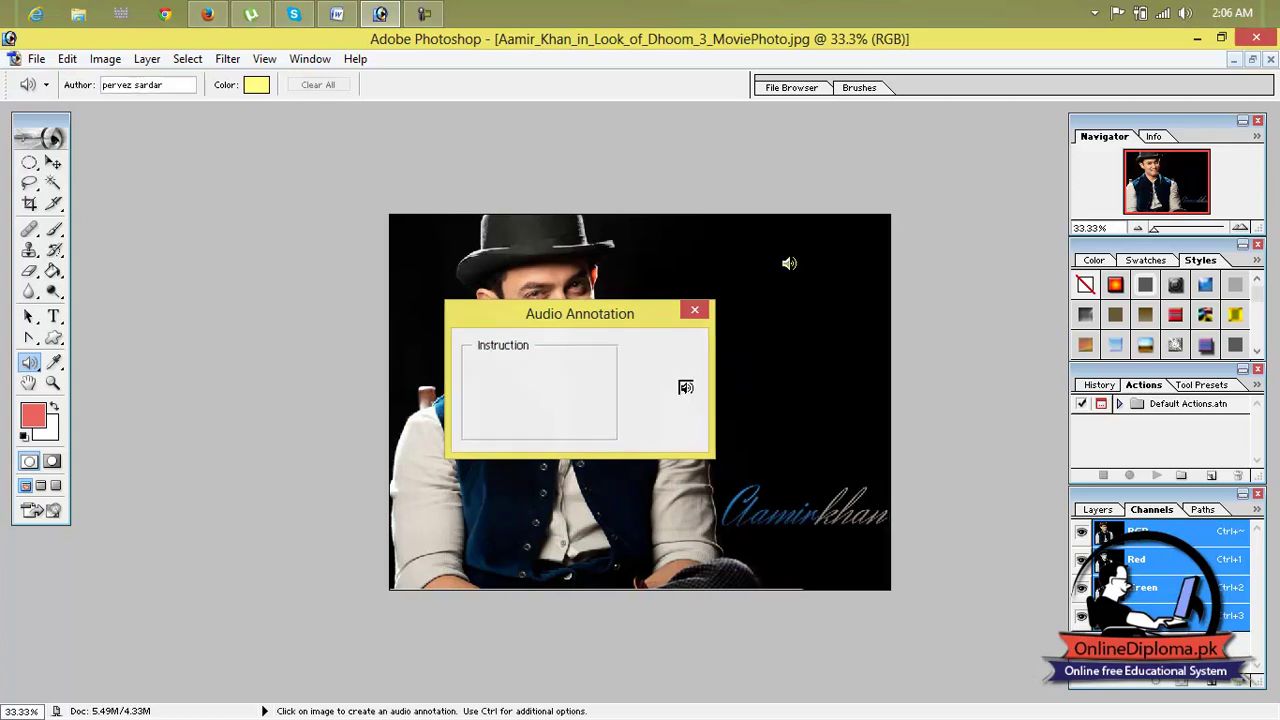
{"action": "right_click", "coordinate": [786, 264]}
{"action": "left_click", "coordinate": [816, 321]}
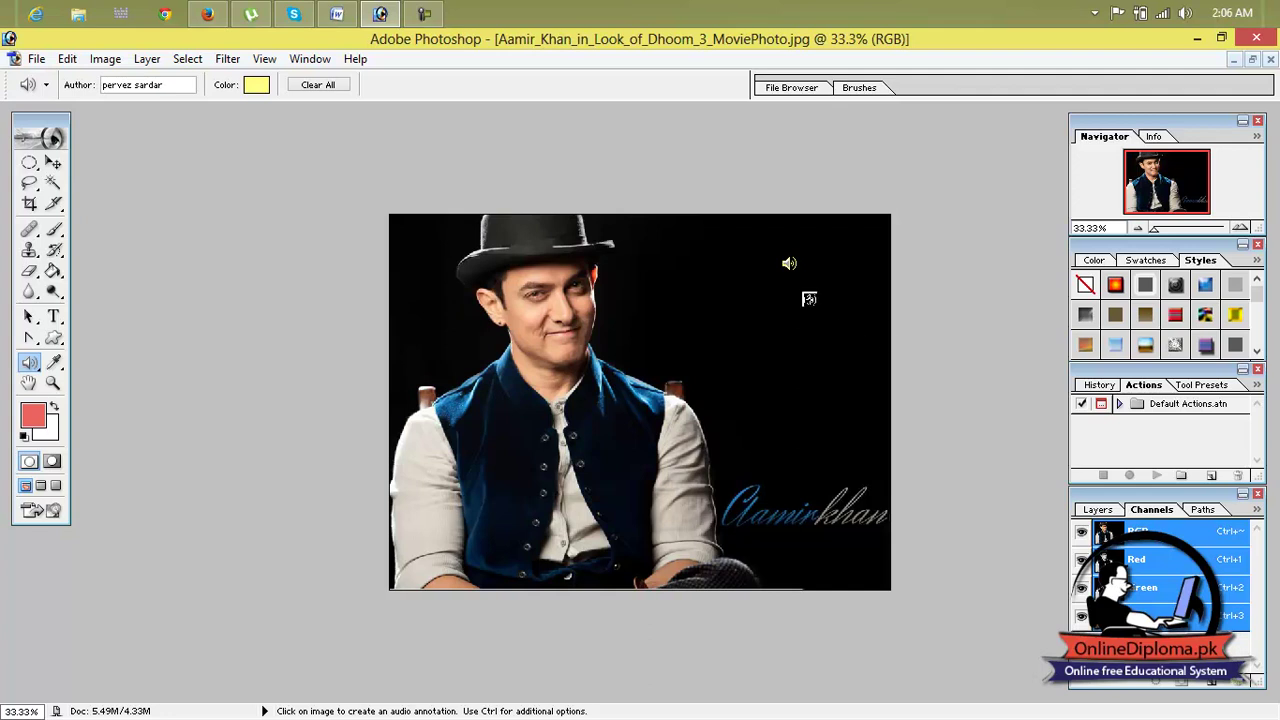
Delete all annotations to clear the audio annotation from the image.
{"action": "right_click", "coordinate": [787, 263]}
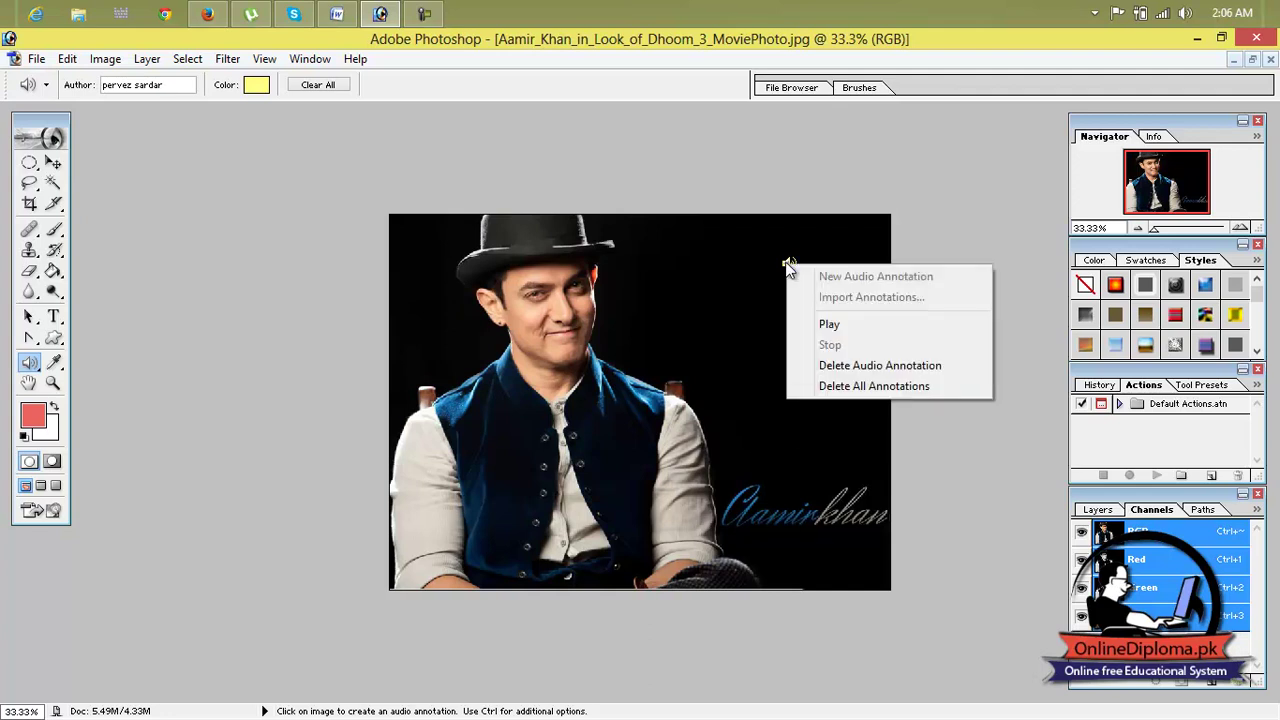
{"action": "left_click", "coordinate": [826, 387]}
{"action": "left_click", "coordinate": [612, 304]}
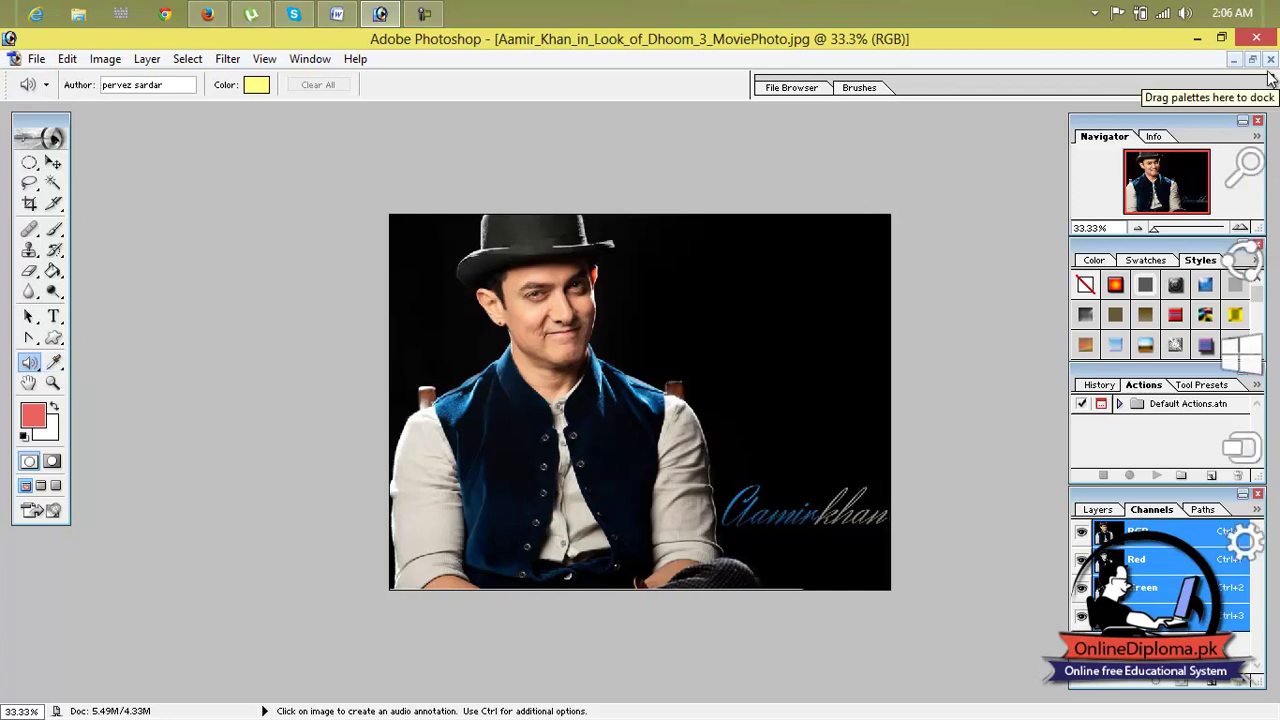
{"action": "key", "text": "ctrl+0"}
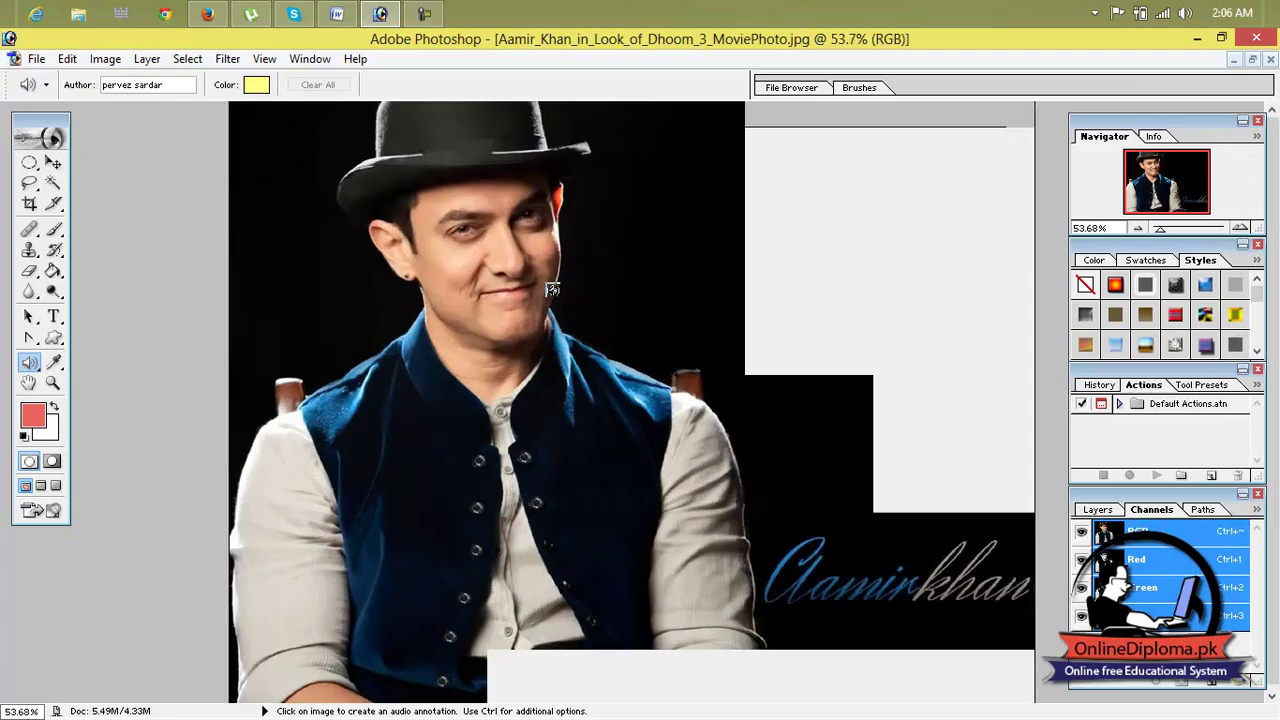
Convert the locked Background of the man's photo into a regular layer with the default name.
{"action": "left_click", "coordinate": [1097, 510]}
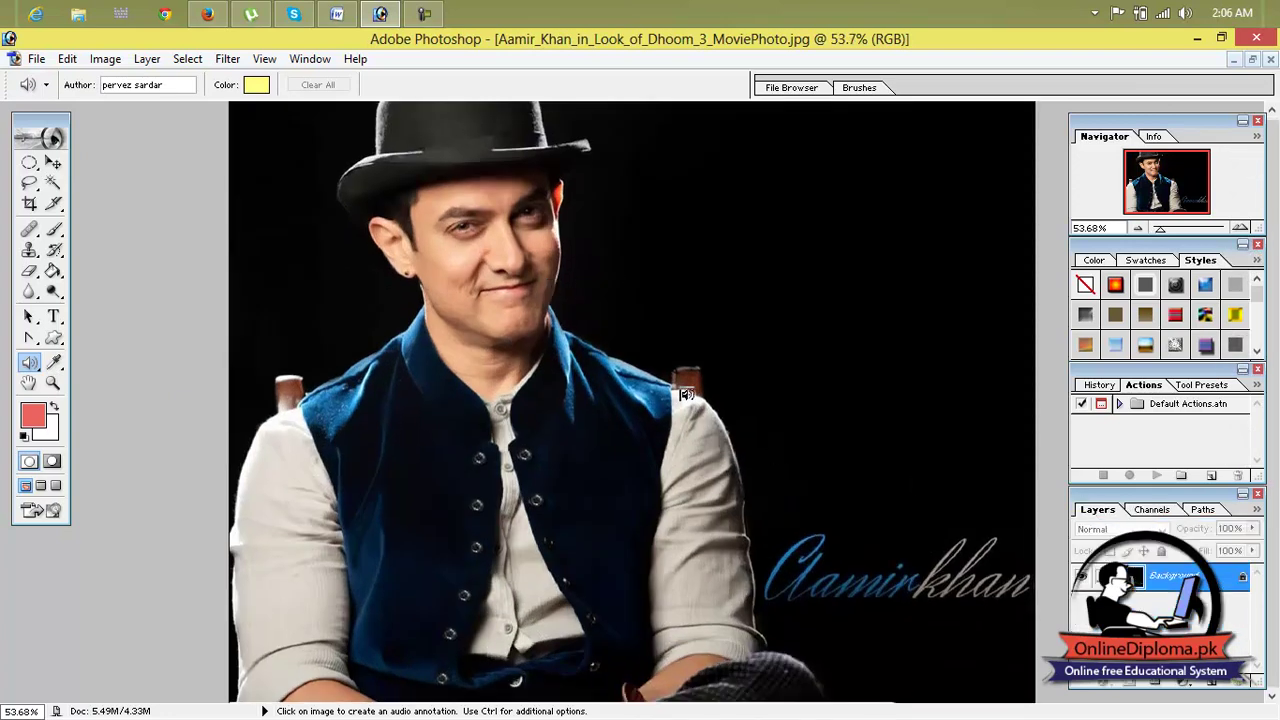
{"action": "double_click", "coordinate": [1140, 585]}
{"action": "left_click", "coordinate": [791, 325]}
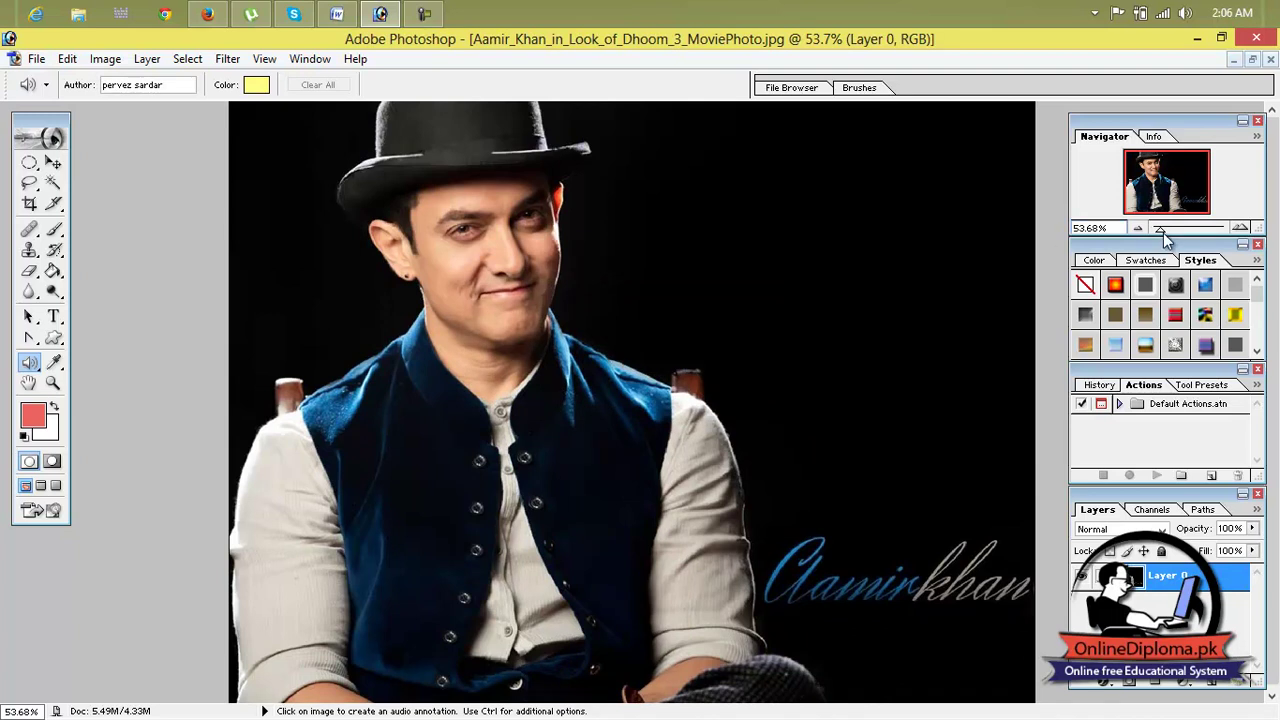
Select the man's hat by tracing its outline with the Magnetic Lasso Tool, removing misplaced fastening points along the brim.
{"action": "left_click_drag", "start_coordinate": [1158, 229], "coordinate": [1190, 230]}
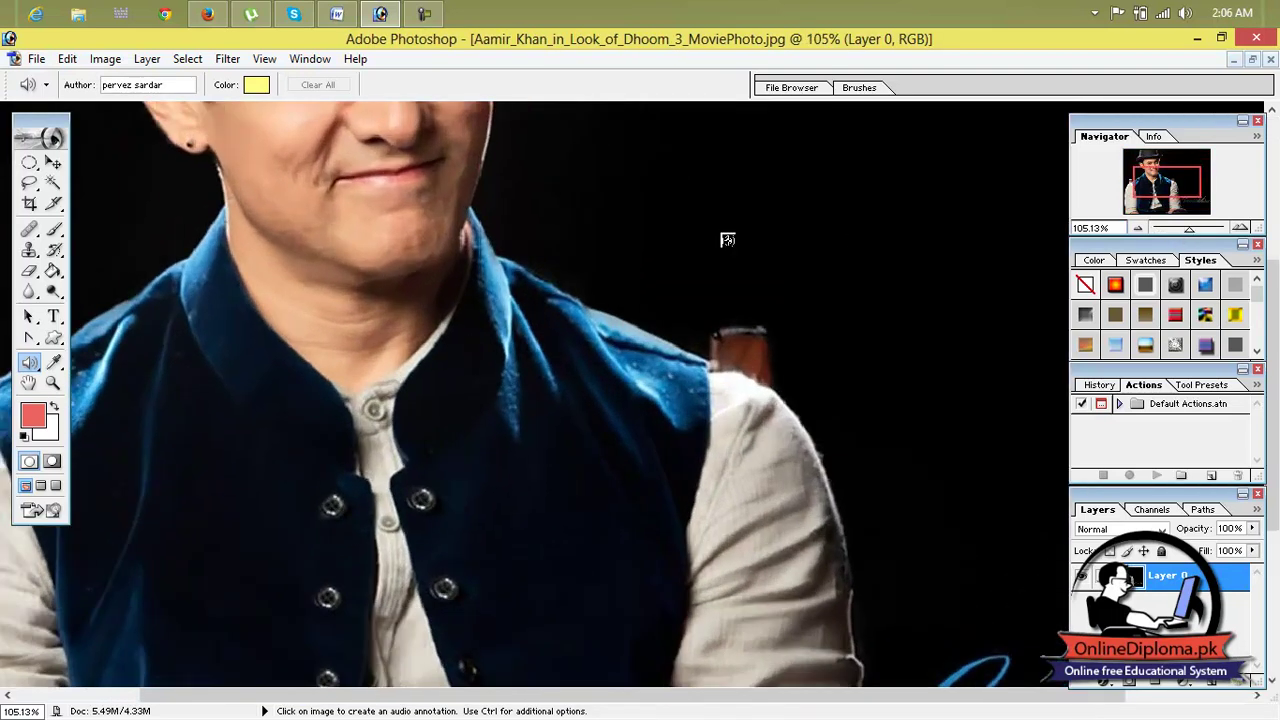
{"action": "left_click", "coordinate": [53, 162]}
{"action": "left_click_drag", "start_coordinate": [430, 307], "coordinate": [550, 597]}
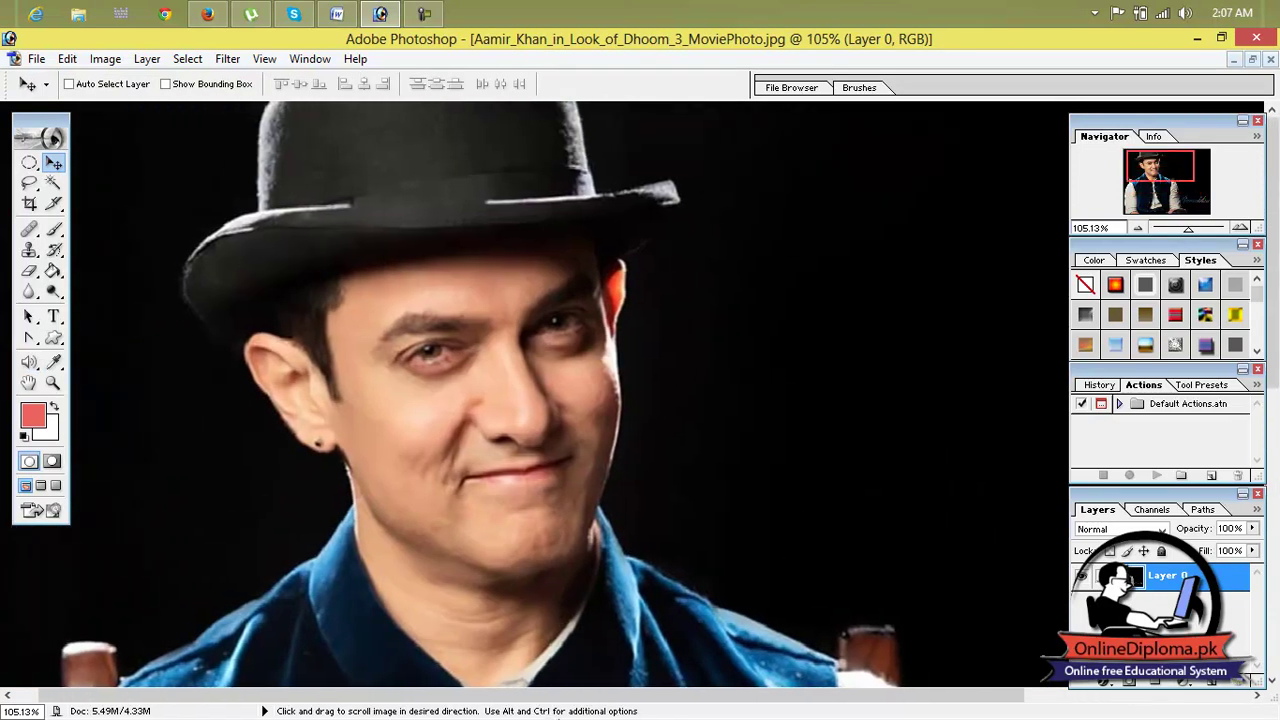
{"action": "left_click", "coordinate": [33, 187]}
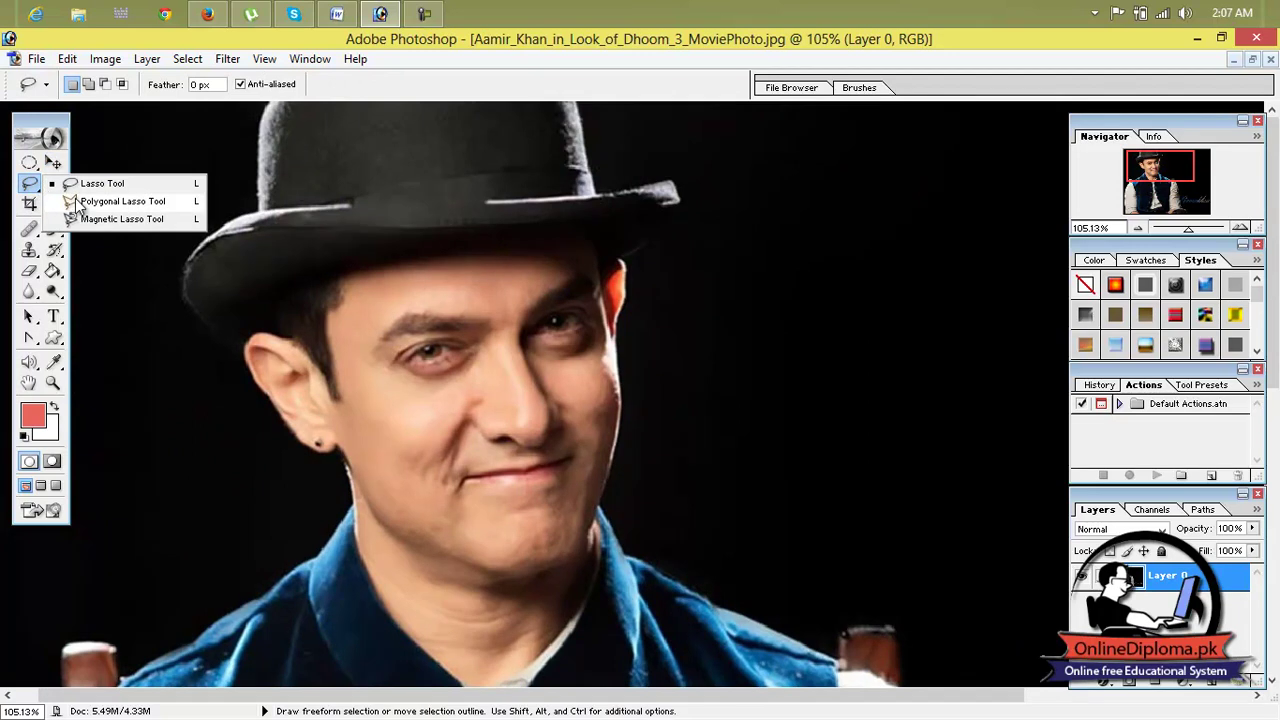
{"action": "left_click", "coordinate": [100, 219]}
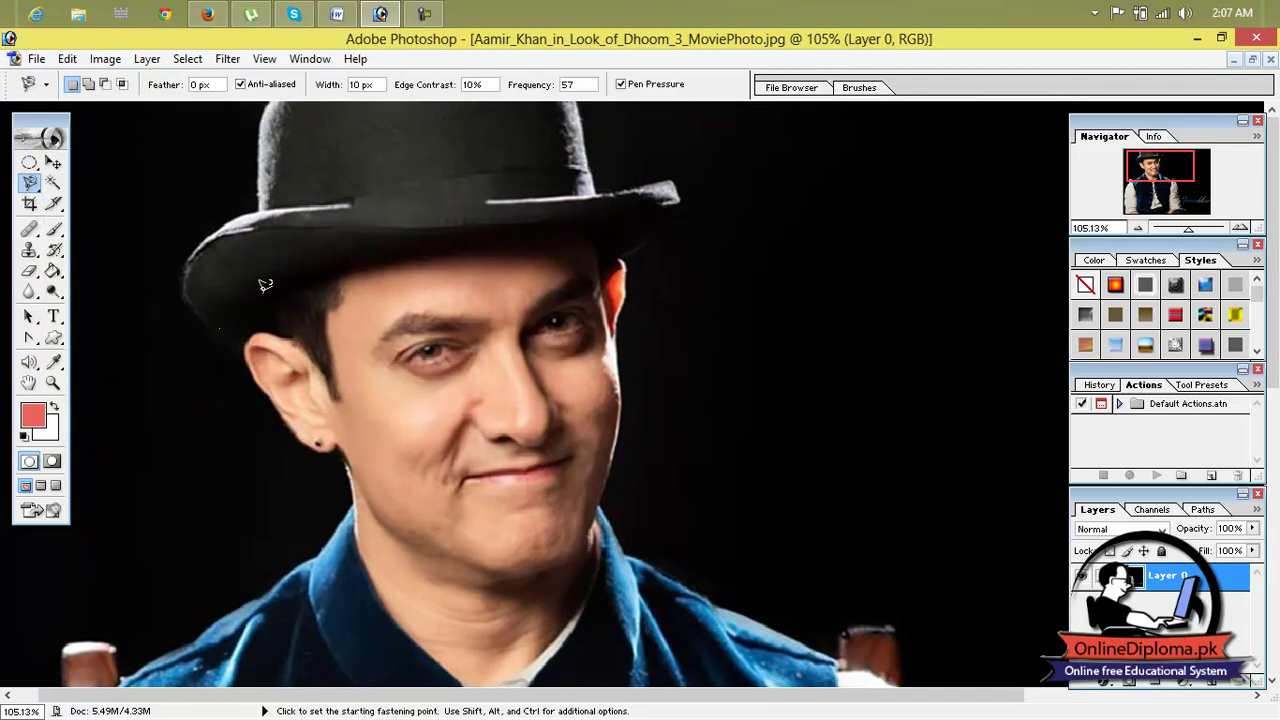
{"action": "left_click", "coordinate": [223, 322]}
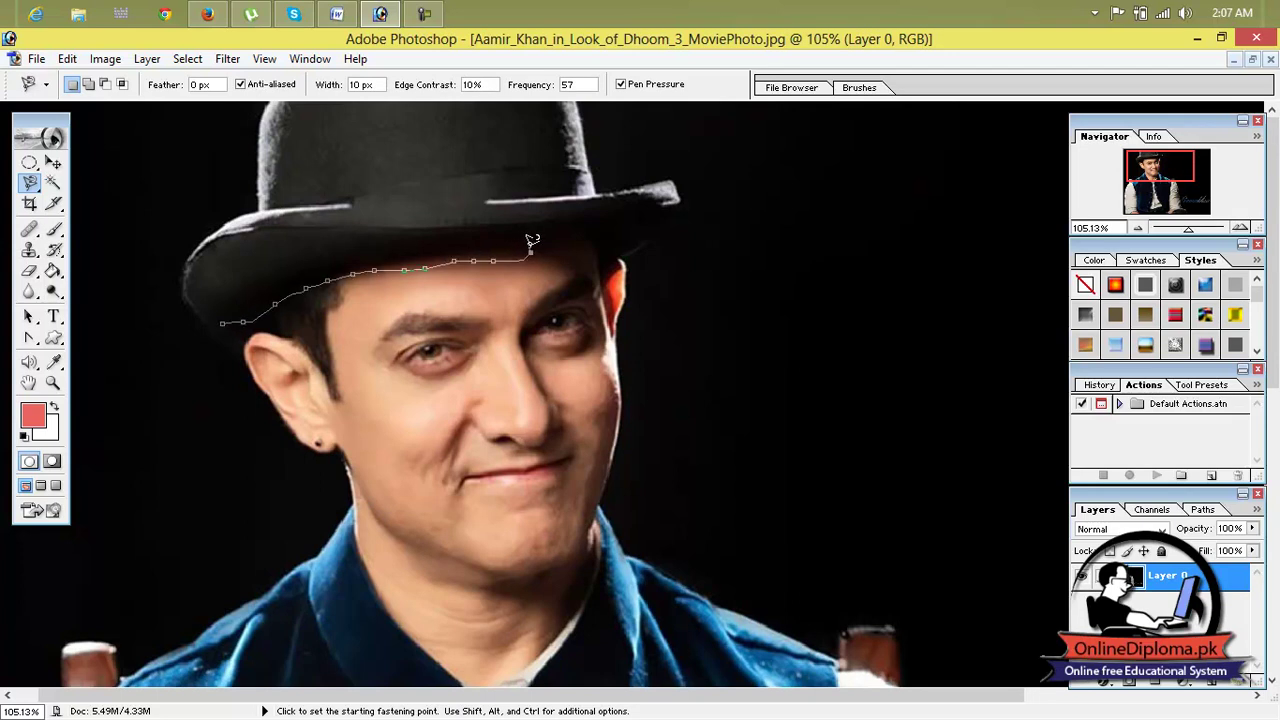
{"action": "key", "text": "Delete"}
{"action": "key", "text": "Delete"}
{"action": "key", "text": "Delete"}
{"action": "key", "text": "Delete"}
{"action": "key", "text": "Delete"}
{"action": "key", "text": "Delete"}
{"action": "key", "text": "Delete"}
{"action": "key", "text": "Delete"}
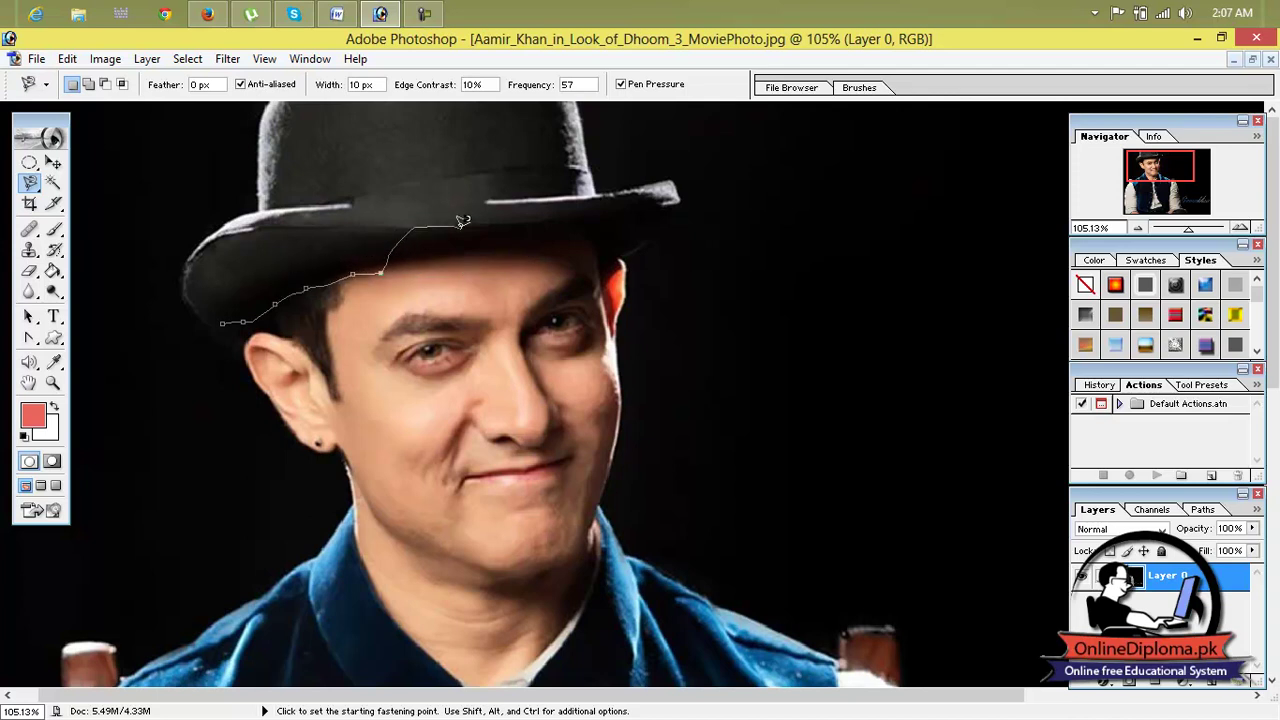
{"action": "key", "text": "Delete"}
{"action": "key", "text": "Delete"}
{"action": "key", "text": "Delete"}
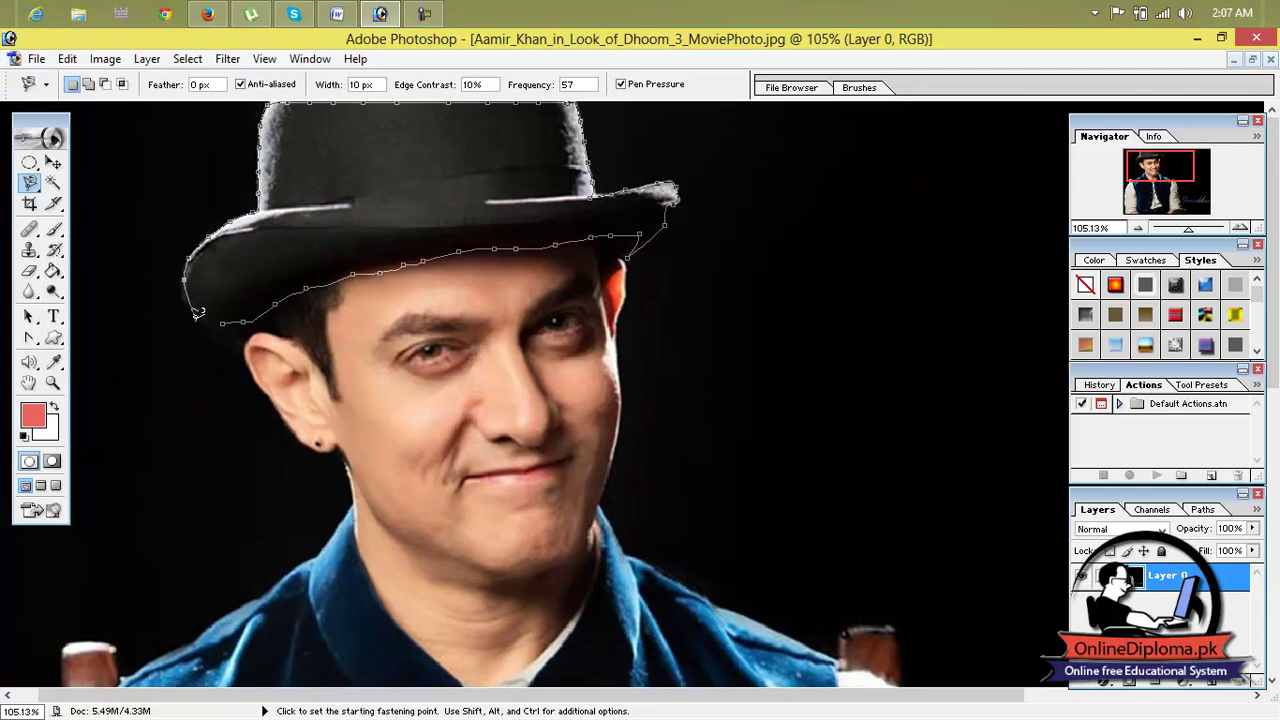
{"action": "left_click", "coordinate": [228, 318]}
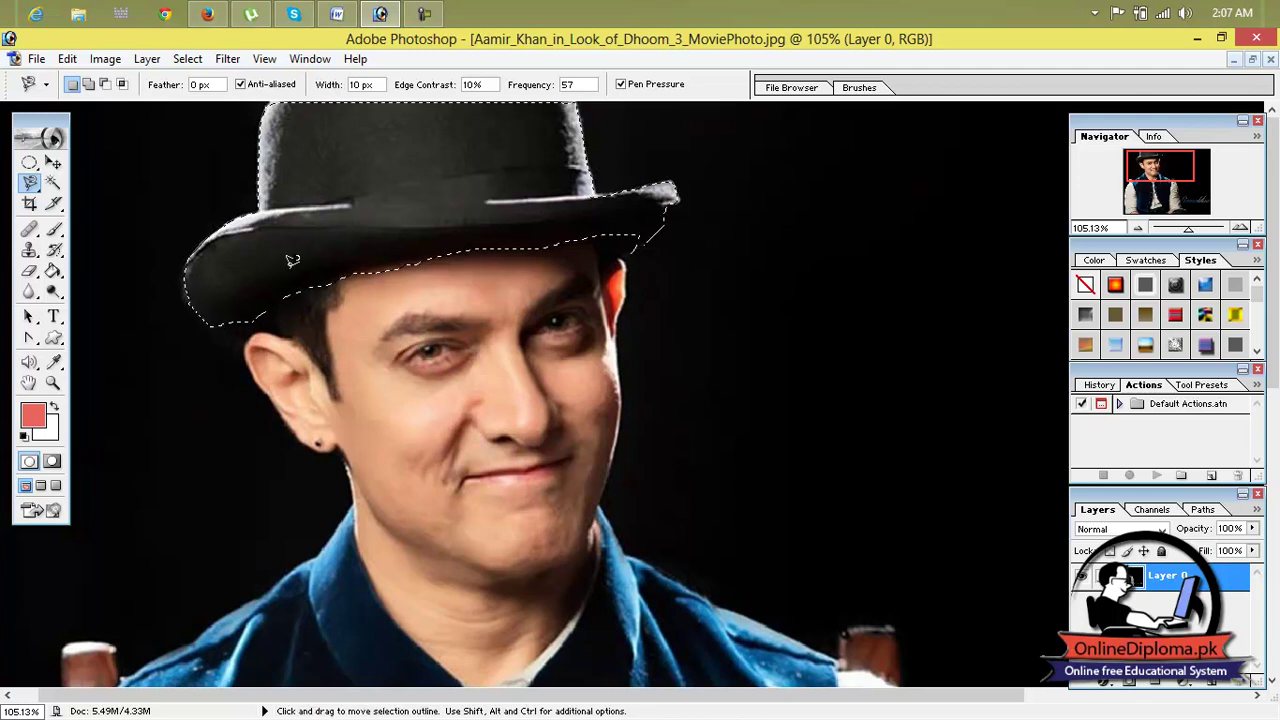
Show the open documents as floating windows, move the man's photo aside and close the blank Untitled-1 document.
{"action": "left_click", "coordinate": [1253, 60]}
{"action": "left_click_drag", "start_coordinate": [432, 125], "coordinate": [873, 175]}
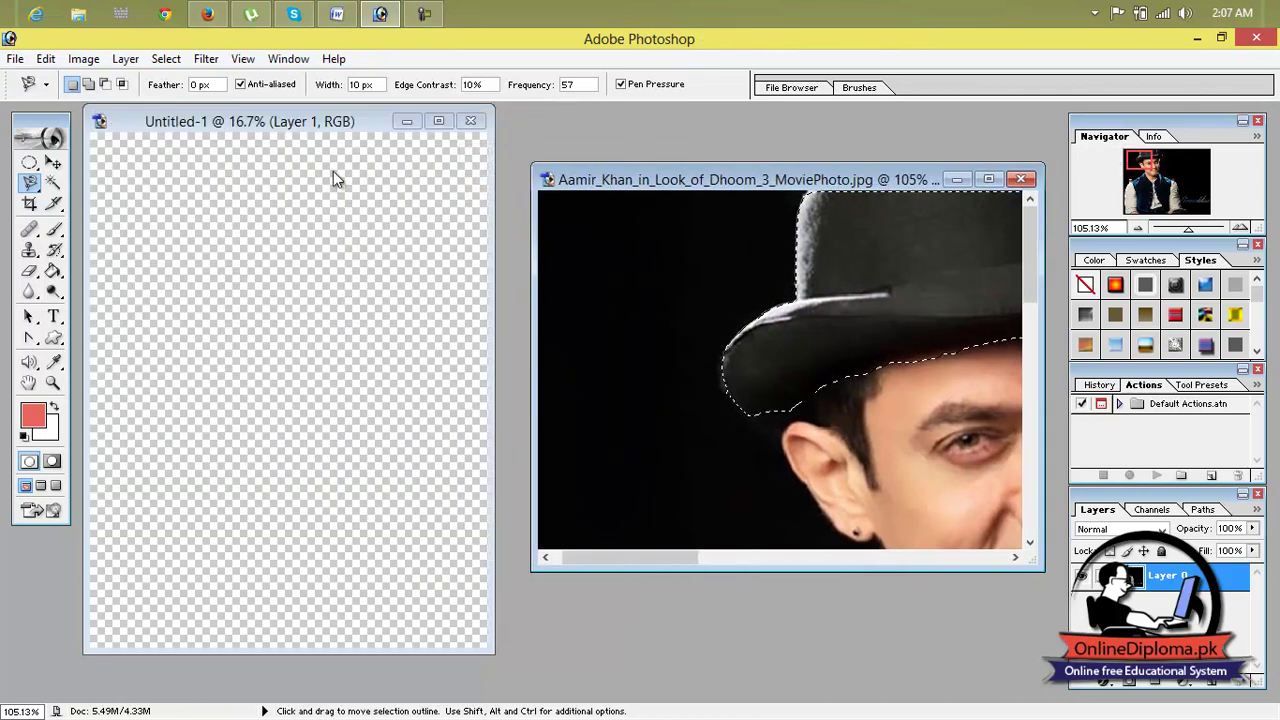
{"action": "left_click", "coordinate": [467, 124]}
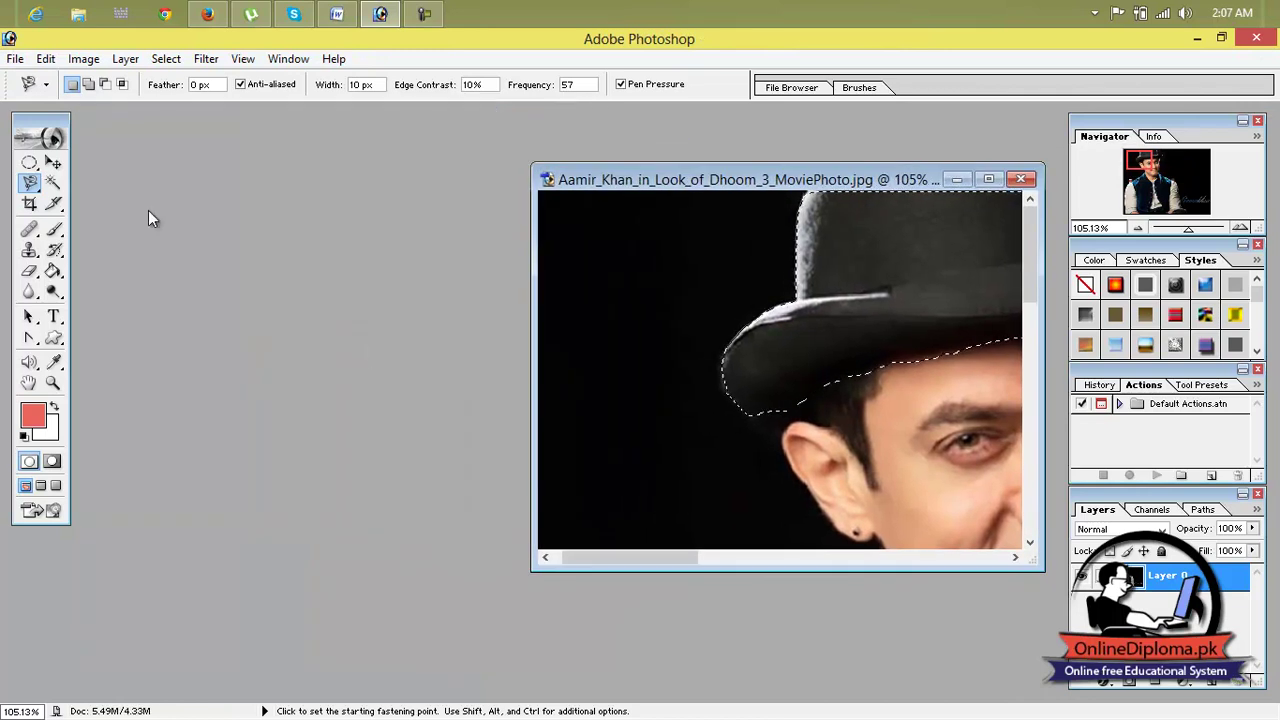
{"action": "left_click", "coordinate": [15, 58]}
{"action": "left_click", "coordinate": [166, 103]}
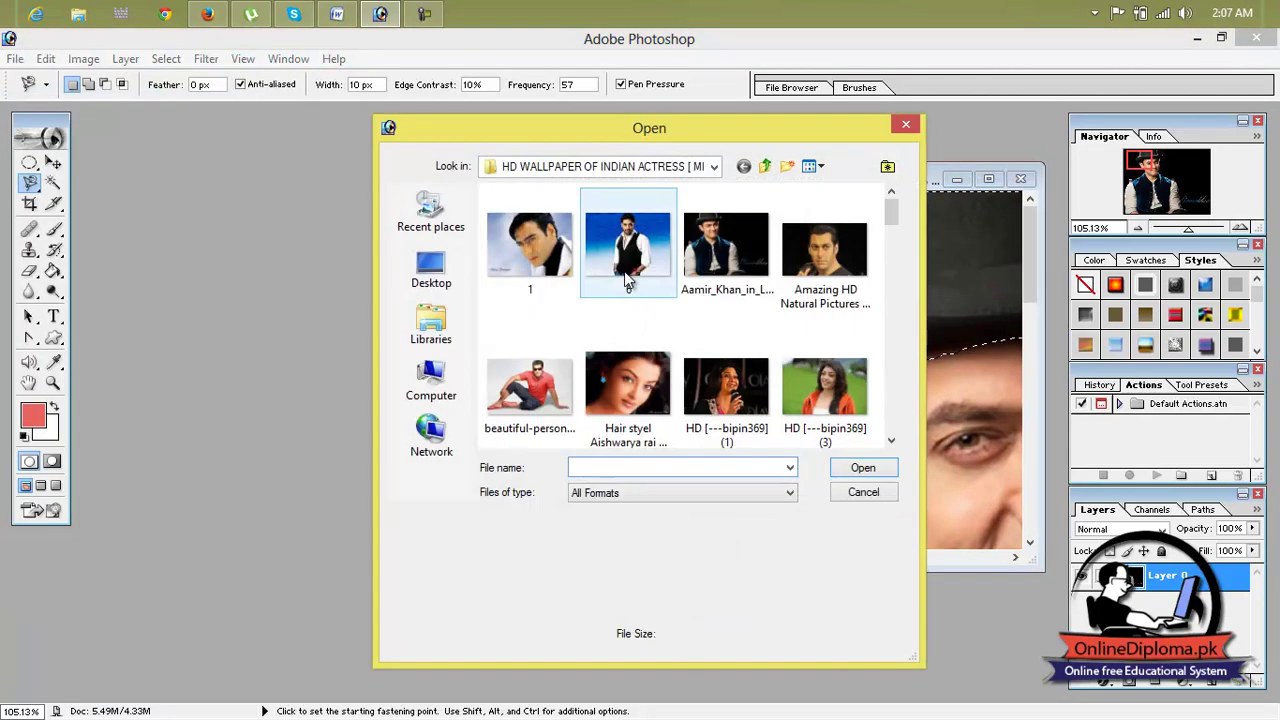
{"action": "left_click", "coordinate": [530, 385]}
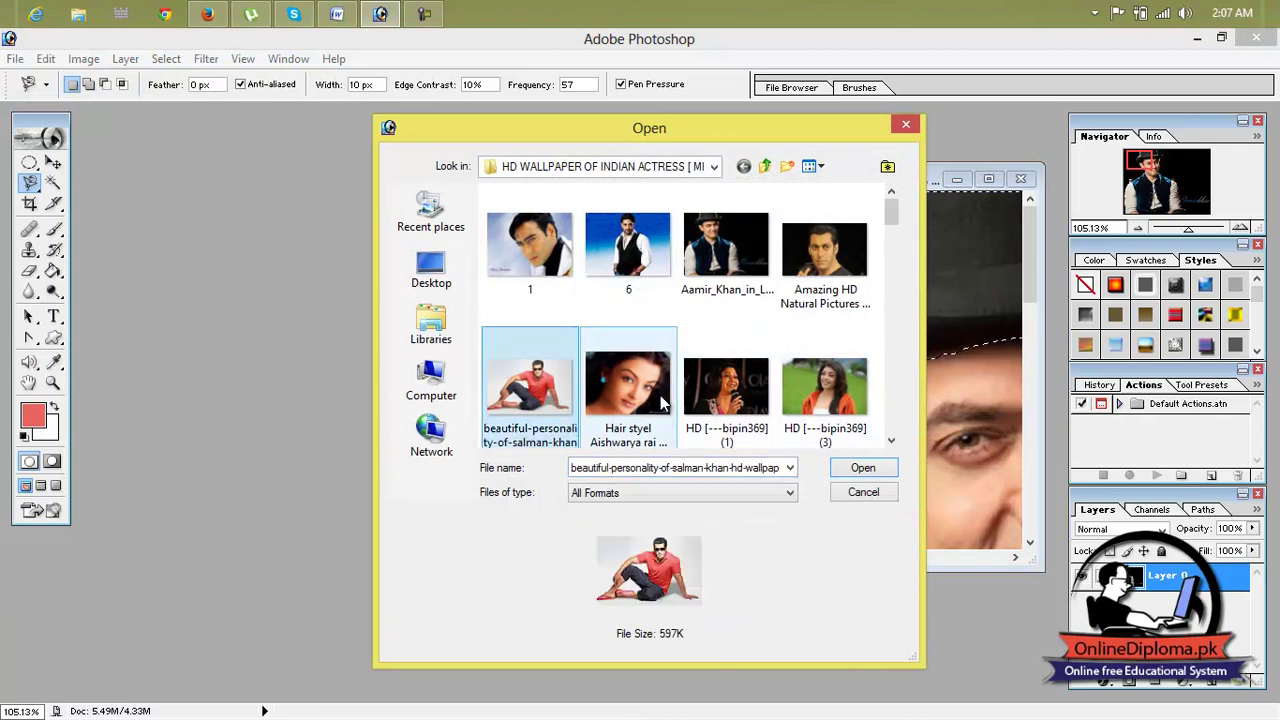
{"action": "left_click", "coordinate": [726, 245]}
{"action": "left_click", "coordinate": [645, 255]}
{"action": "left_click", "coordinate": [573, 257]}
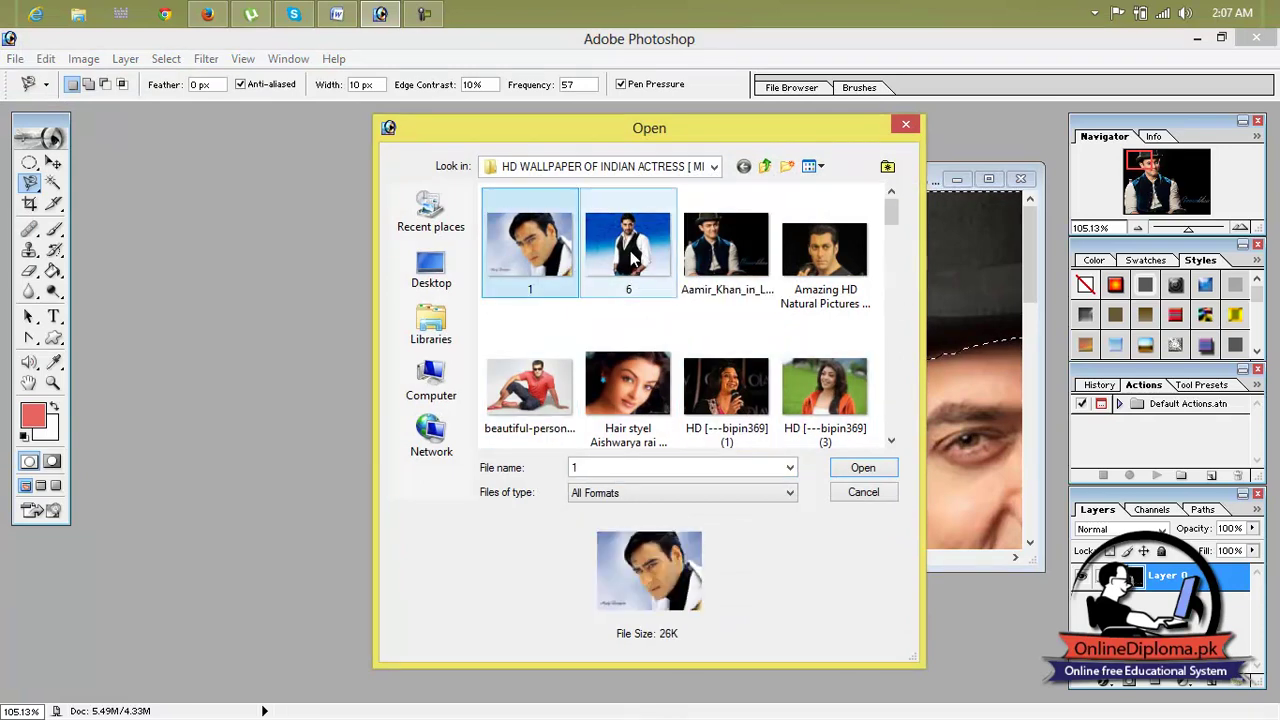
{"action": "left_click", "coordinate": [832, 323]}
{"action": "left_click", "coordinate": [825, 388]}
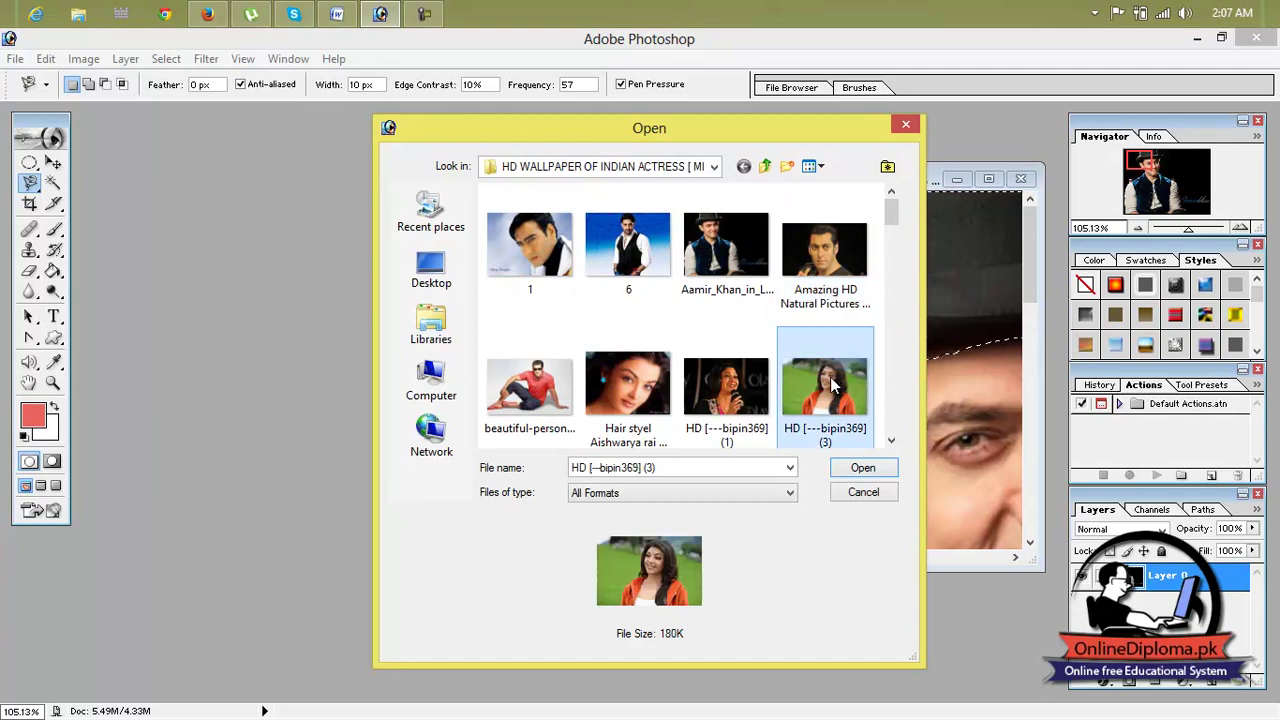
{"action": "left_click", "coordinate": [856, 468]}
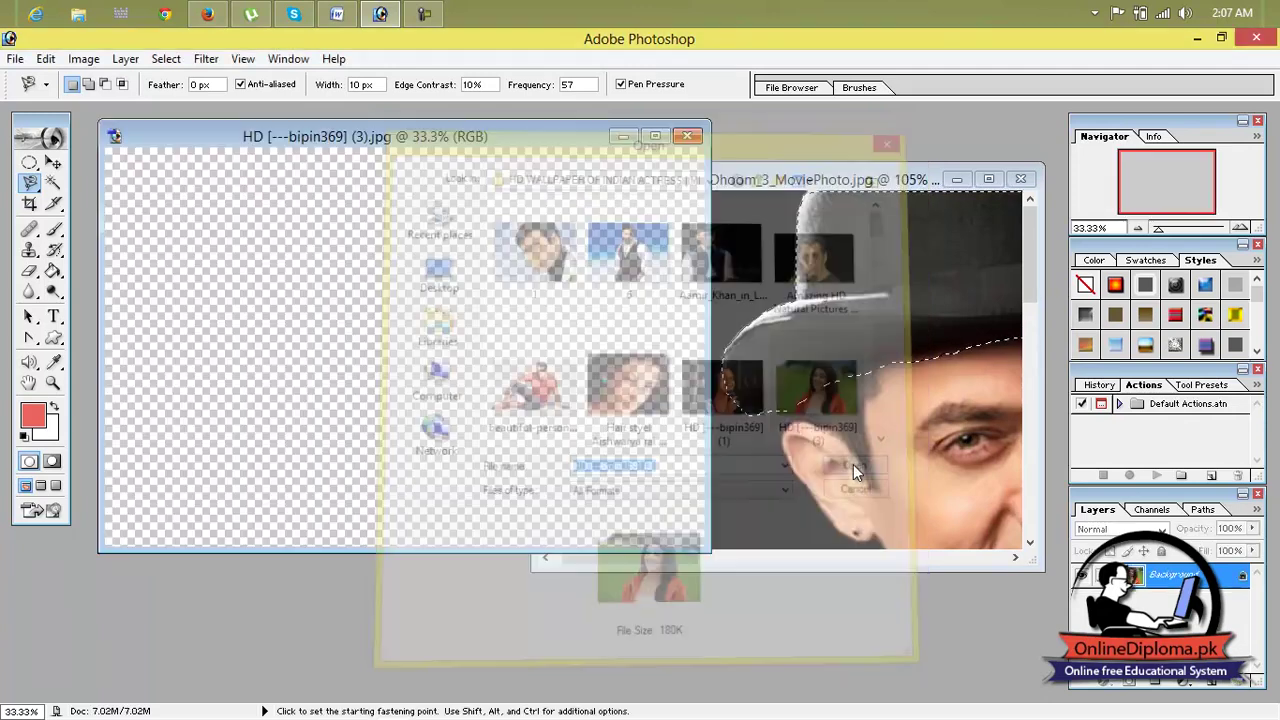
{"action": "left_click", "coordinate": [650, 152]}
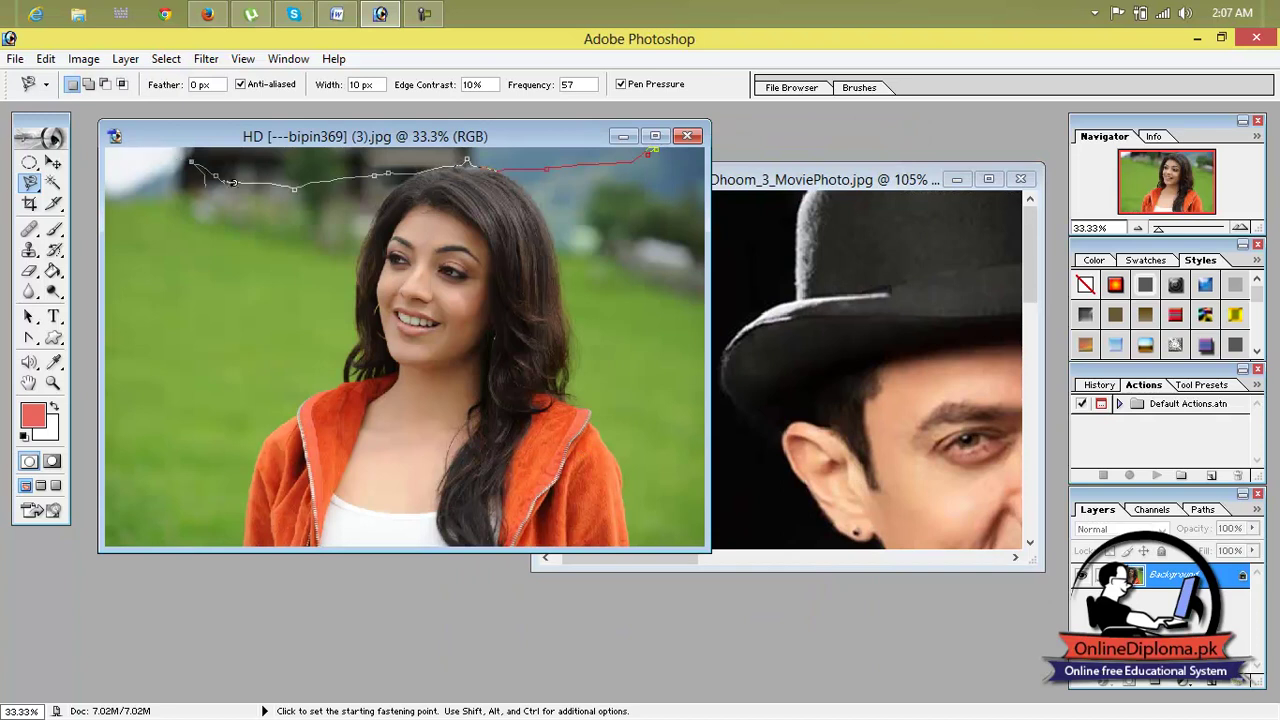
{"action": "key", "text": "Escape"}
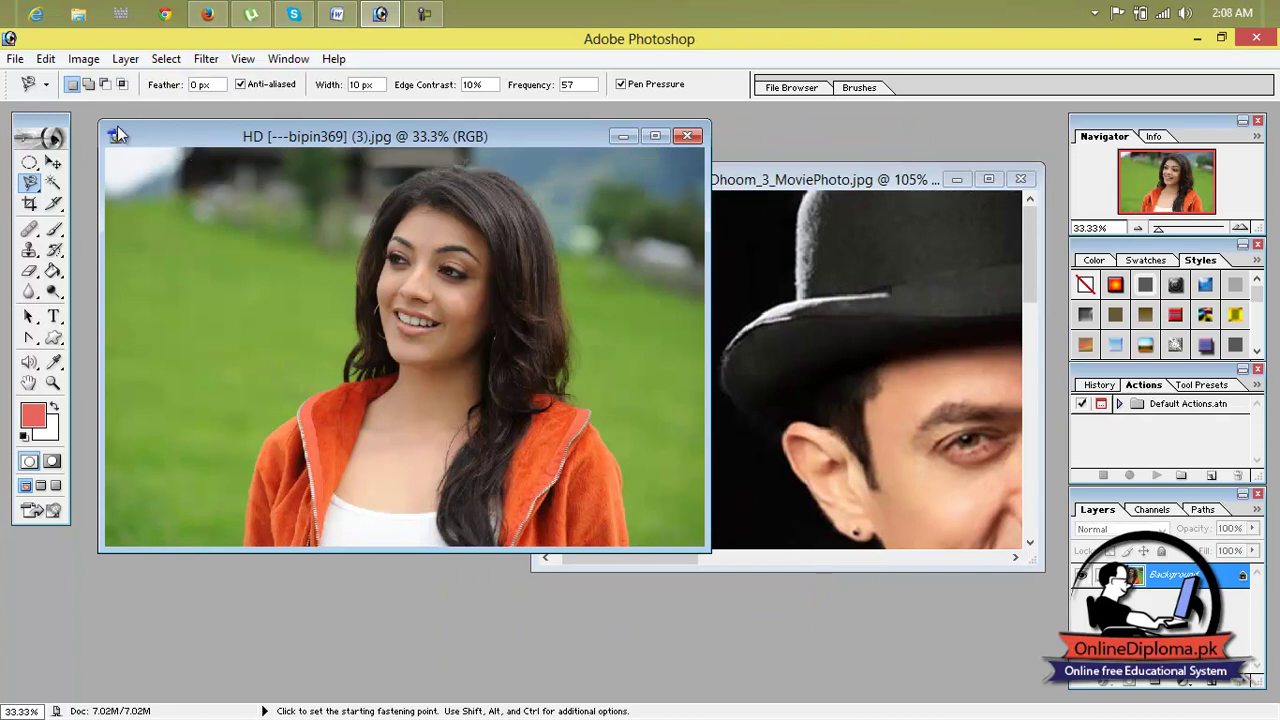
{"action": "left_click", "coordinate": [62, 163]}
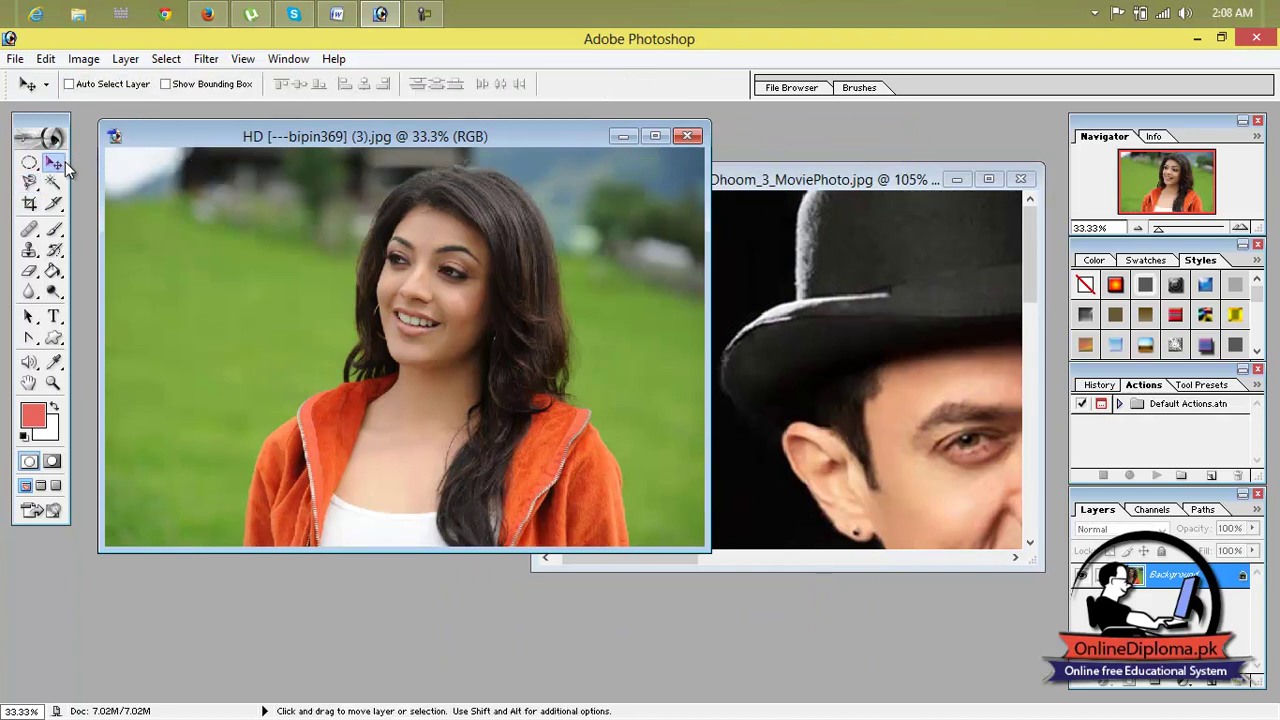
{"action": "left_click", "coordinate": [655, 135]}
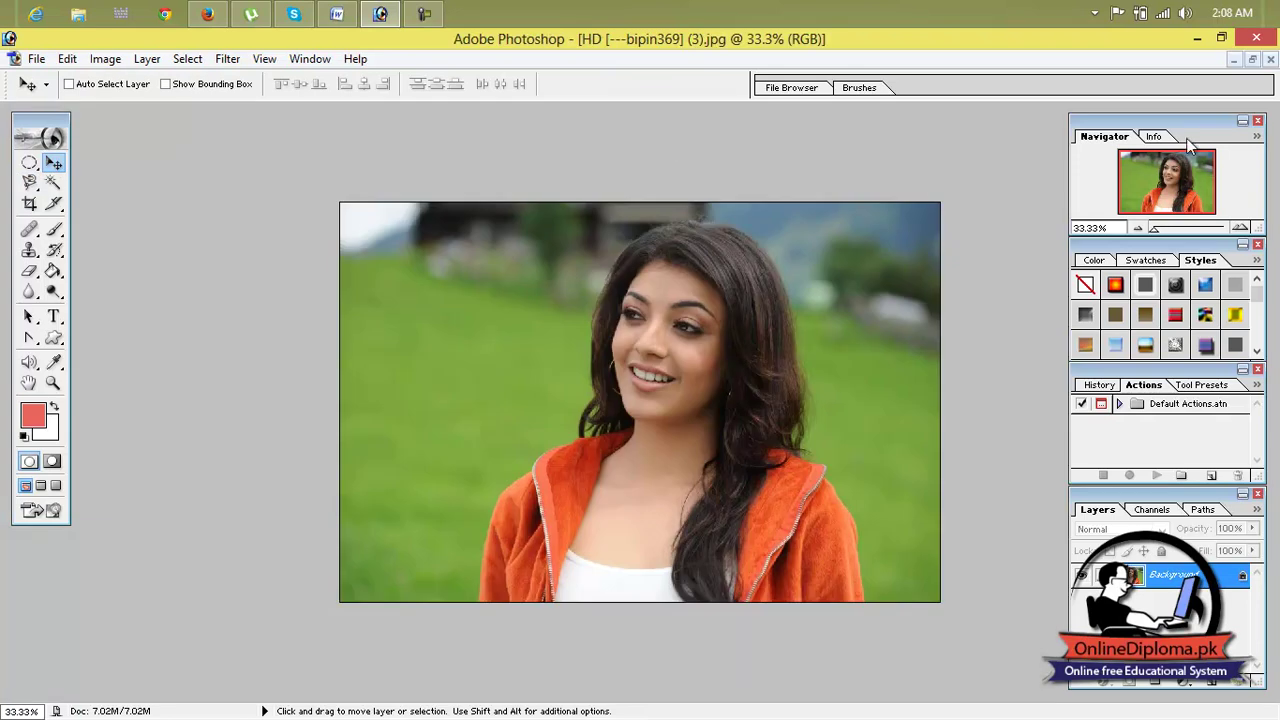
{"action": "left_click", "coordinate": [1252, 59]}
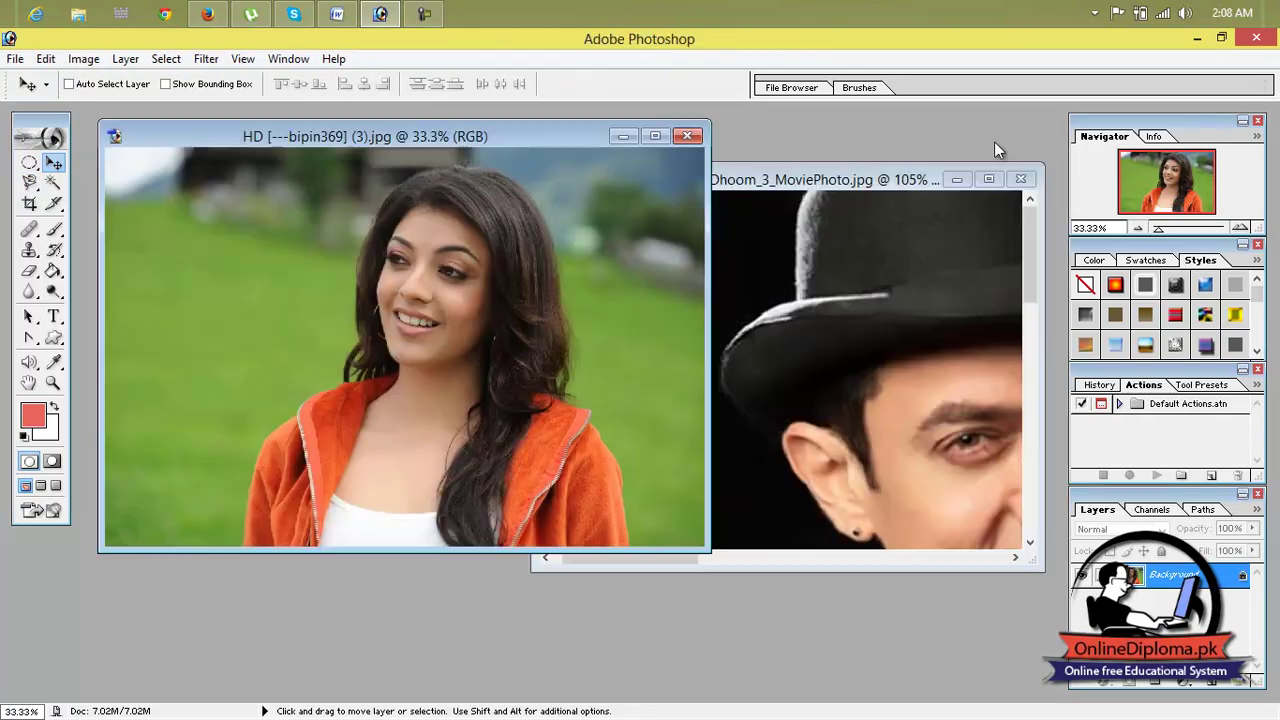
Sample the orange of the woman's jacket as the foreground color with the Eyedropper Tool.
{"action": "left_click", "coordinate": [55, 365]}
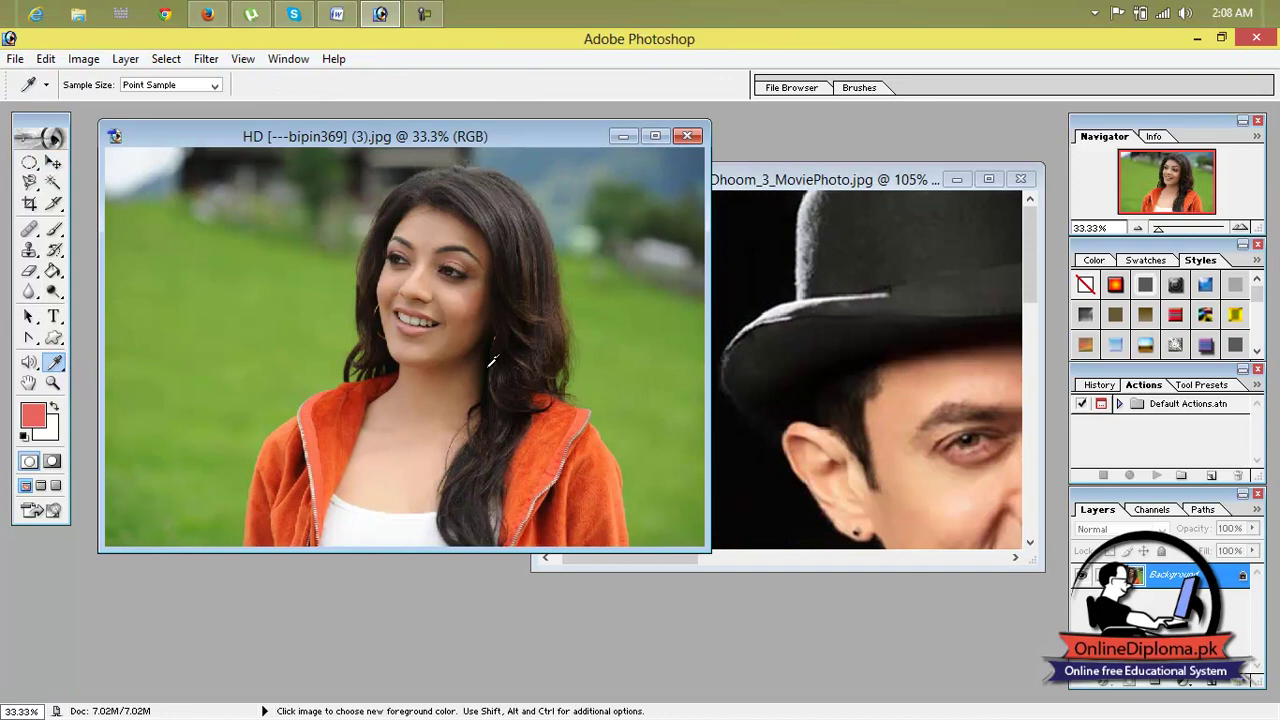
{"action": "left_click", "coordinate": [568, 435]}
{"action": "left_click", "coordinate": [591, 457]}
{"action": "left_click", "coordinate": [342, 510]}
{"action": "left_click", "coordinate": [400, 448]}
{"action": "left_click", "coordinate": [562, 422]}
Fill the selected hat in the man's photo with the sampled orange using the Paint Bucket Tool, covering the dark patches along the brim.
{"action": "left_click", "coordinate": [989, 179]}
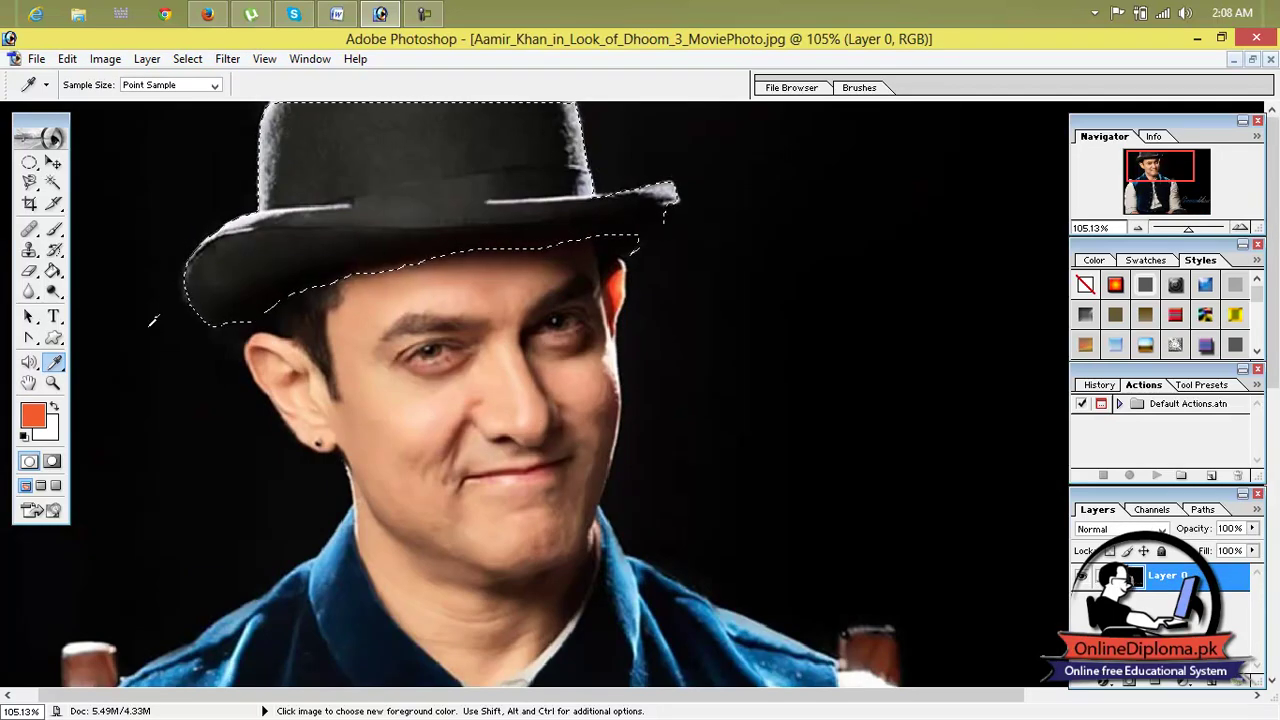
{"action": "left_click", "coordinate": [56, 276]}
{"action": "left_click", "coordinate": [57, 280]}
{"action": "left_click", "coordinate": [114, 289]}
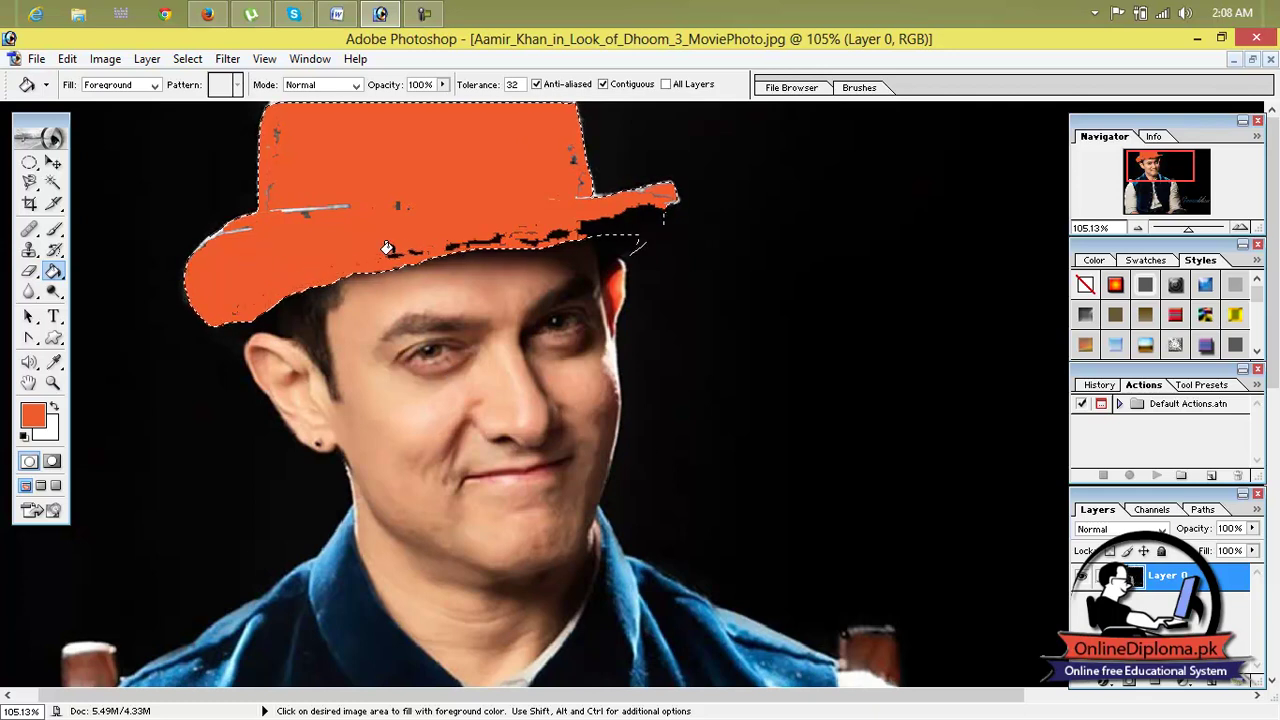
{"action": "left_click", "coordinate": [418, 252]}
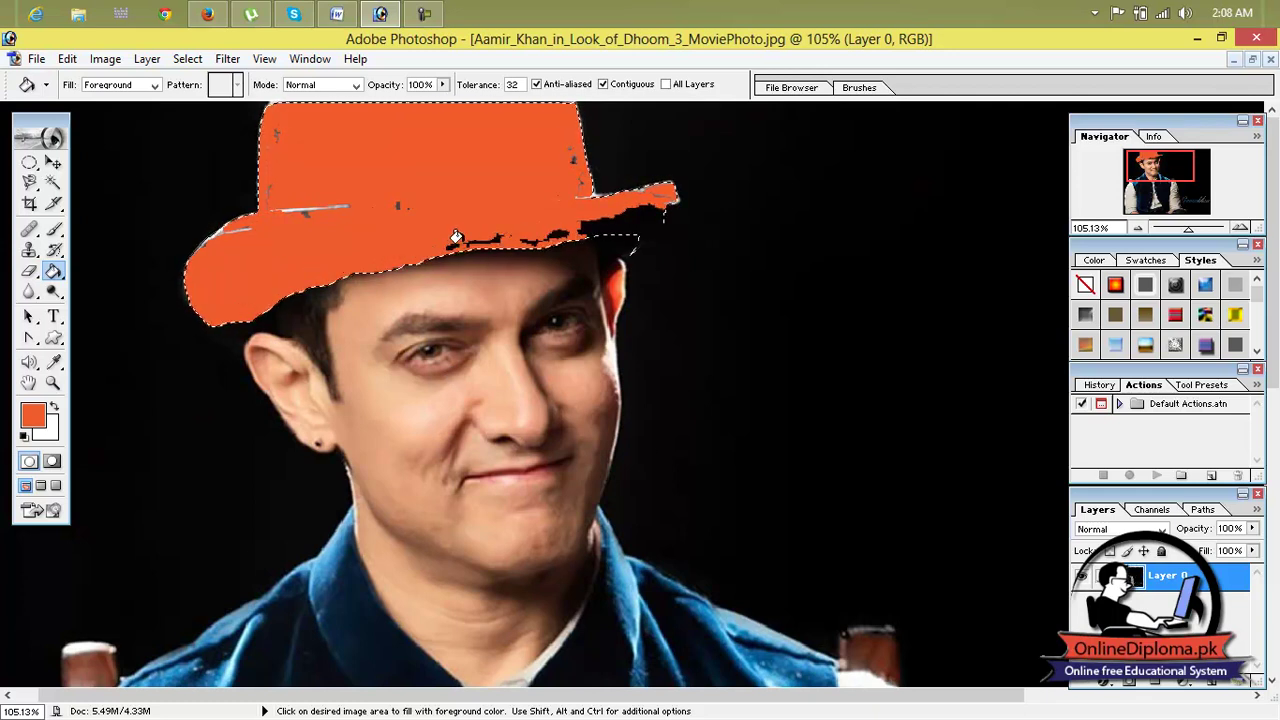
{"action": "left_click", "coordinate": [446, 241]}
{"action": "left_click", "coordinate": [545, 234]}
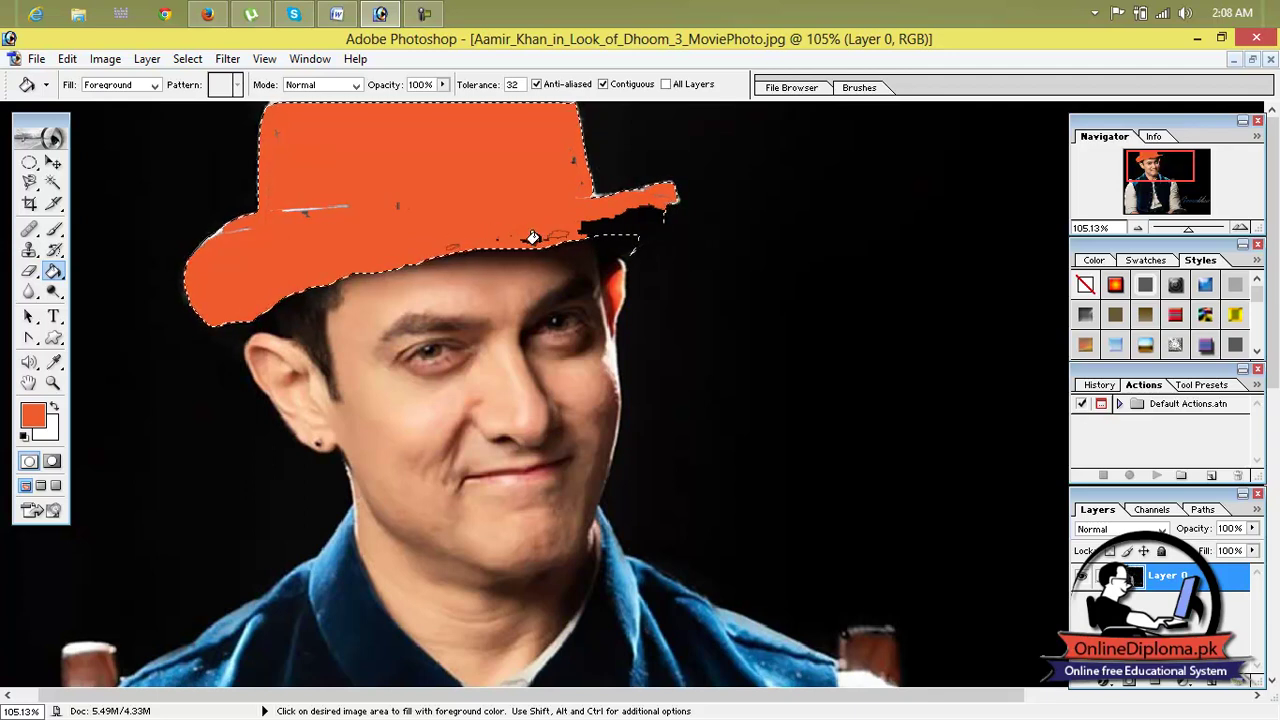
{"action": "left_click", "coordinate": [605, 213]}
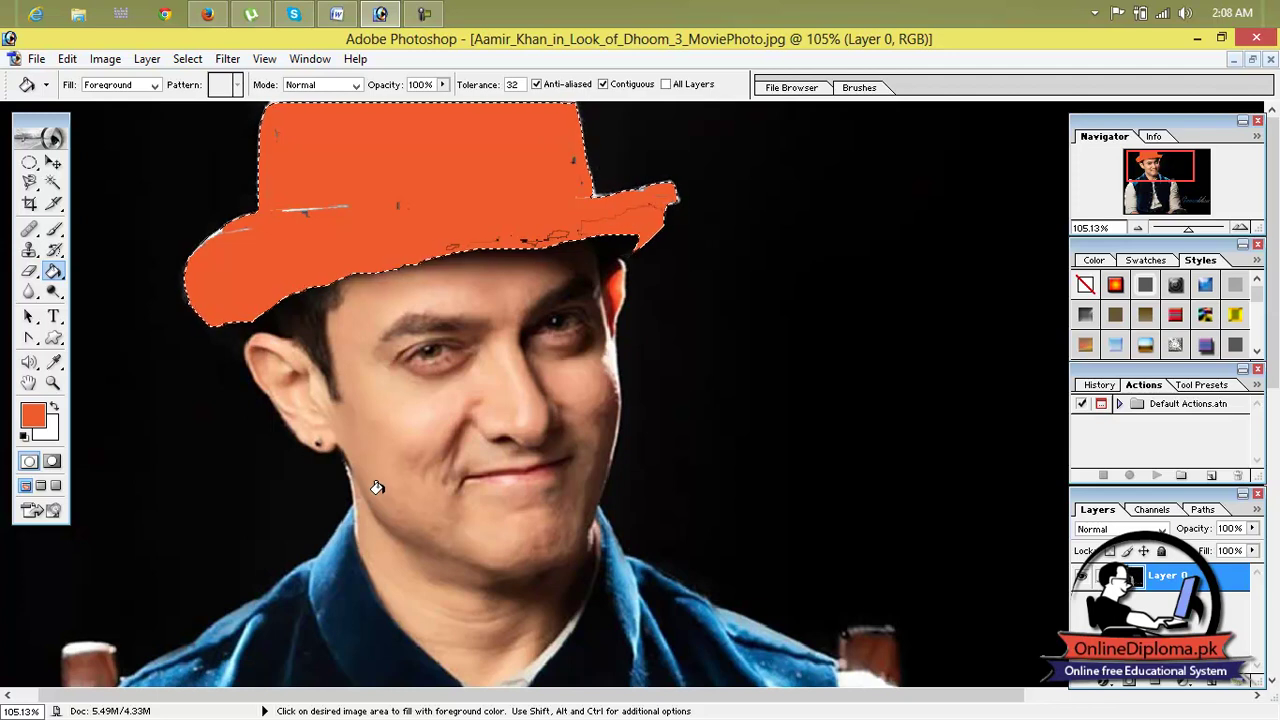
Try a midtones Color Balance of -86 cyan-red and +43 magenta-green on the selected hat and discard it.
{"action": "left_click", "coordinate": [105, 59]}
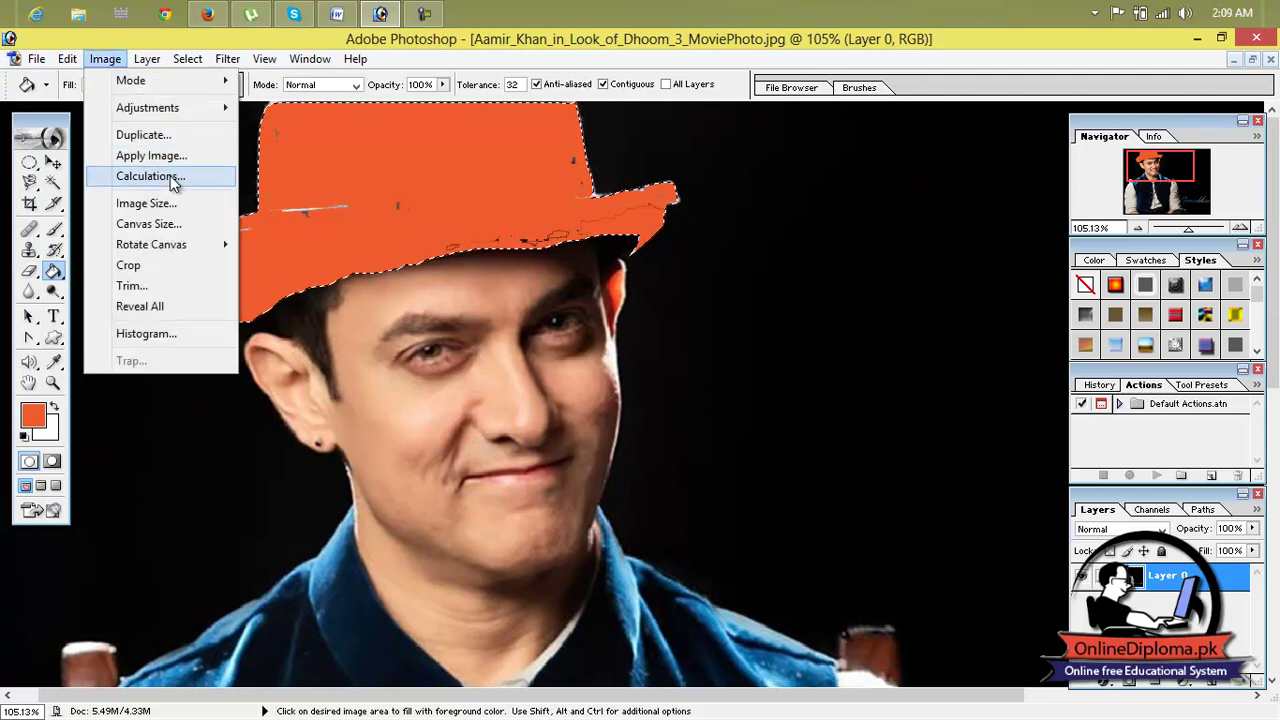
{"action": "mouse_move", "coordinate": [170, 113]}
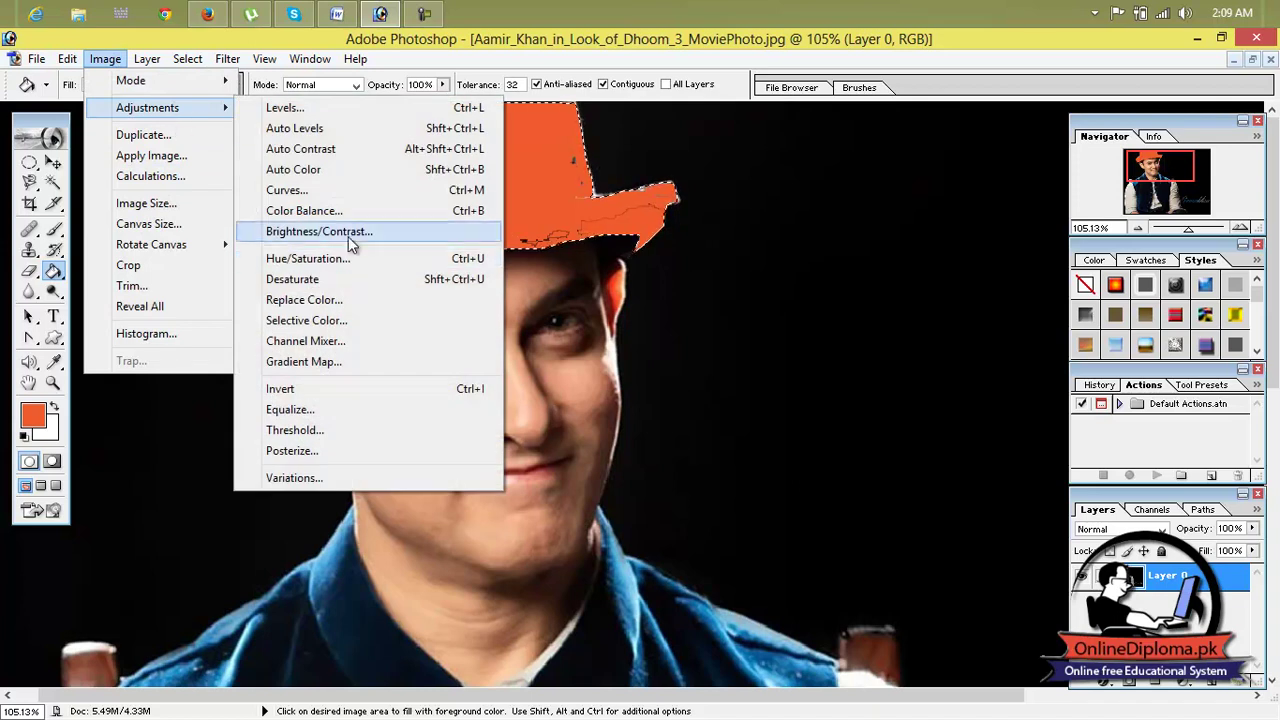
{"action": "left_click", "coordinate": [346, 211]}
{"action": "left_click_drag", "start_coordinate": [605, 236], "coordinate": [865, 238]}
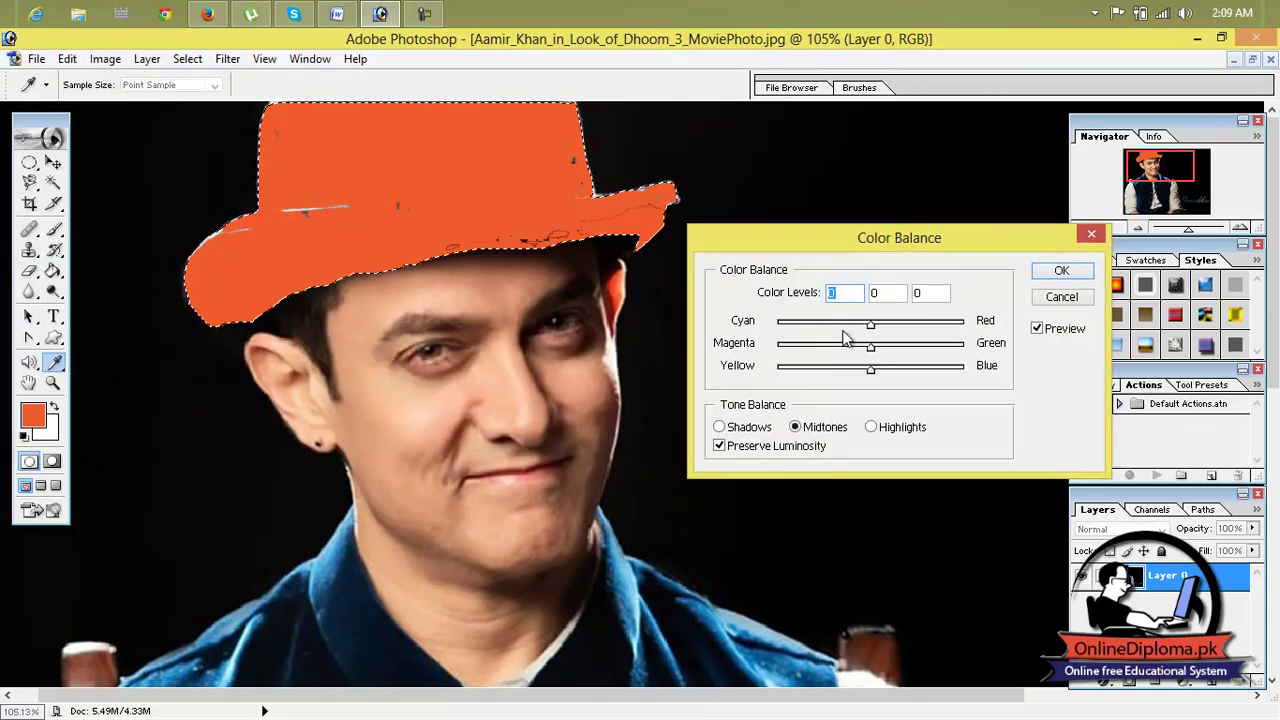
{"action": "left_click_drag", "start_coordinate": [871, 324], "coordinate": [790, 348]}
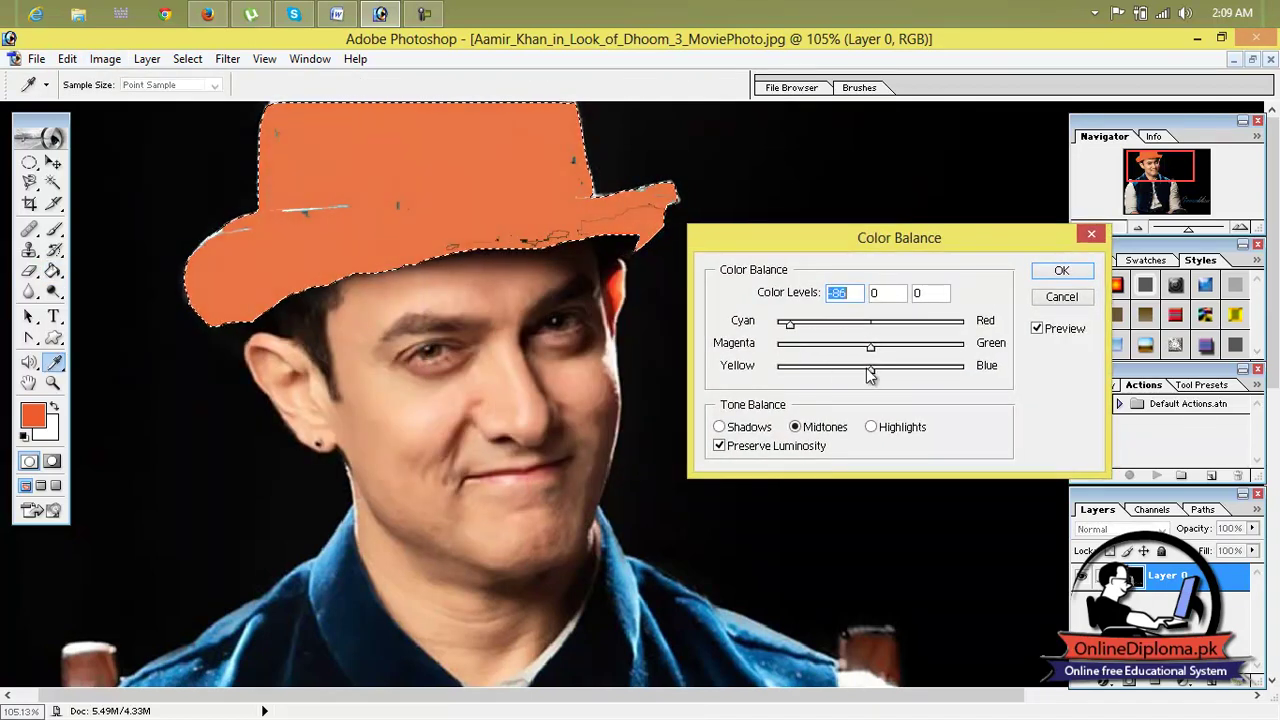
{"action": "left_click_drag", "start_coordinate": [870, 346], "coordinate": [912, 349]}
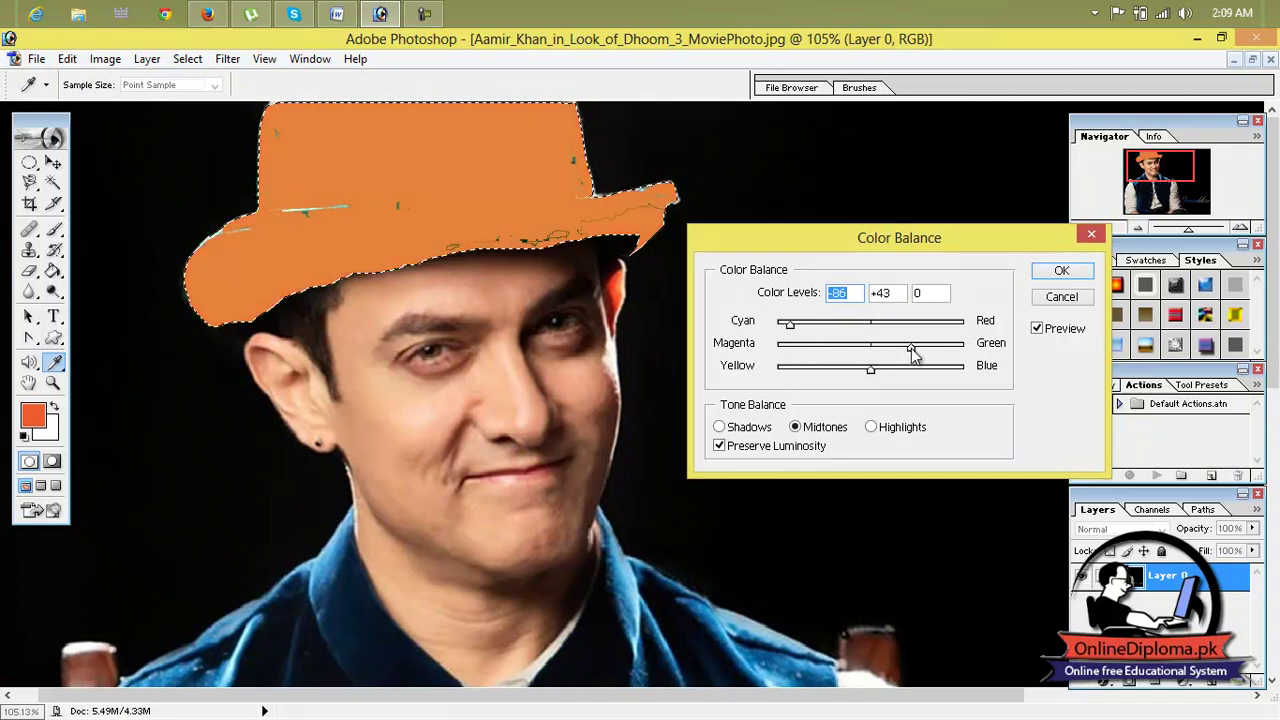
{"action": "left_click", "coordinate": [1089, 238]}
{"action": "key", "text": "g"}
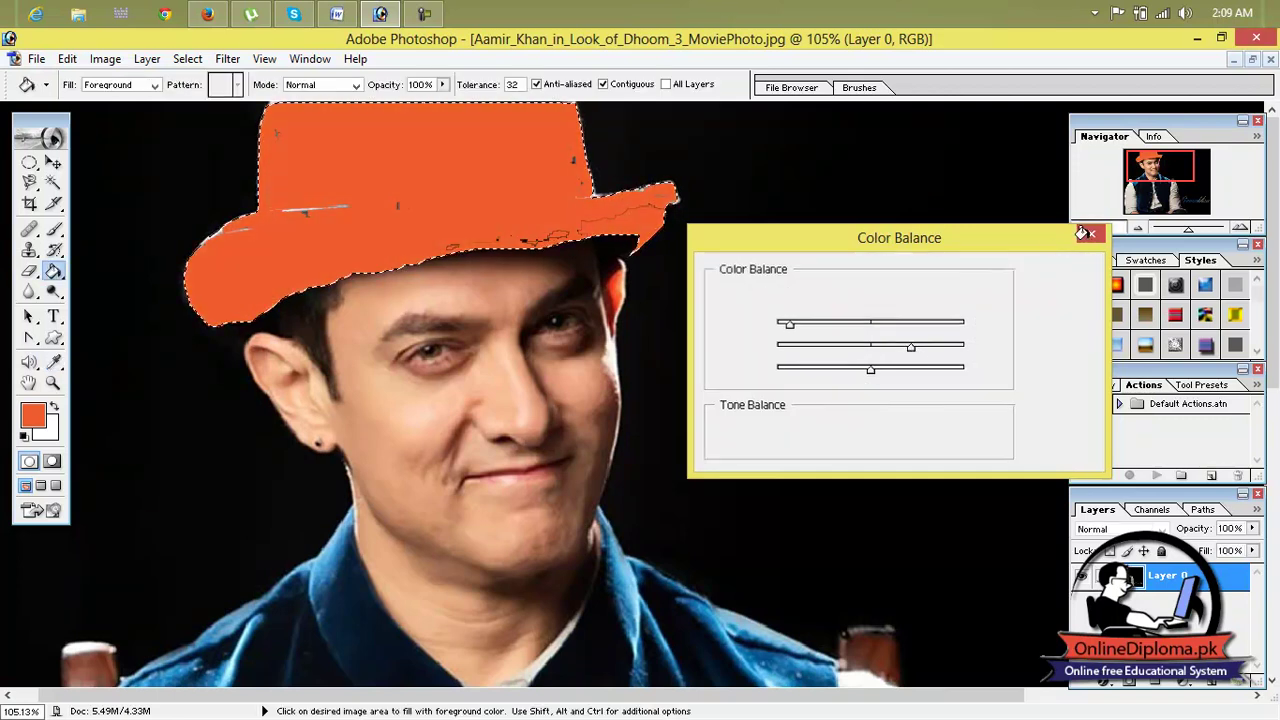
Try a Hue/Saturation adjustment on the selected hat and discard it.
{"action": "left_click", "coordinate": [105, 59]}
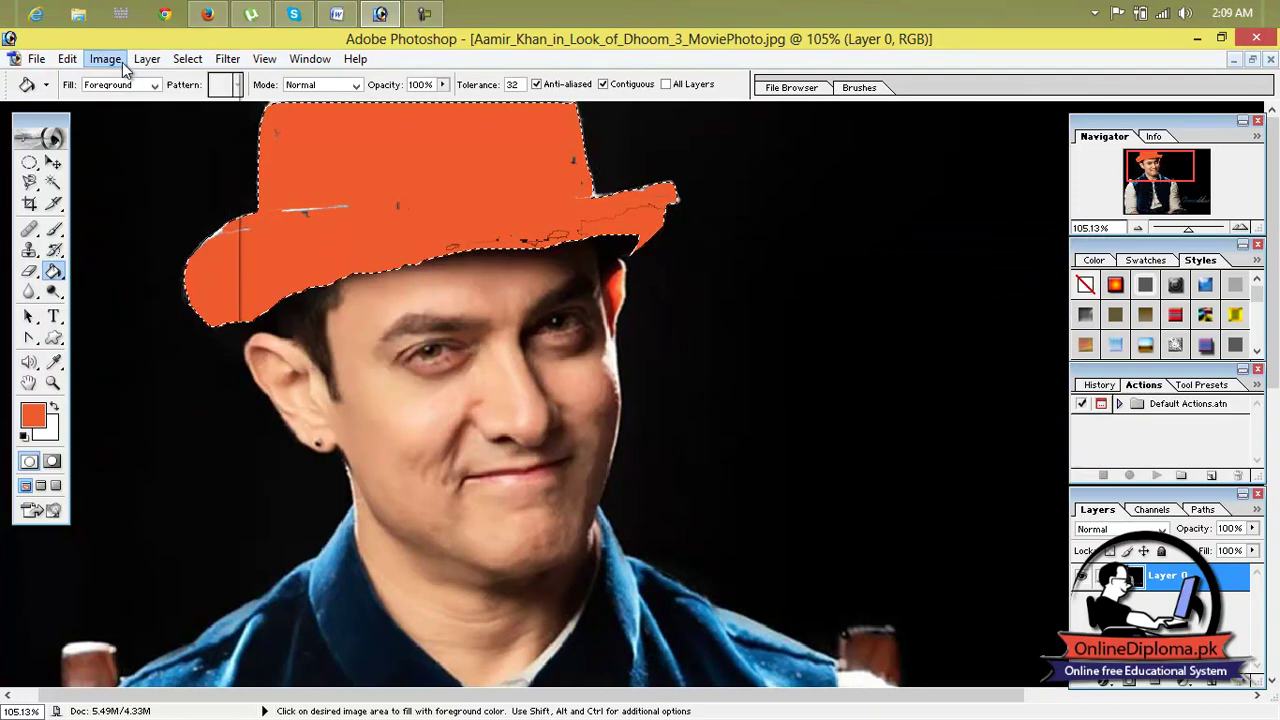
{"action": "mouse_move", "coordinate": [150, 107]}
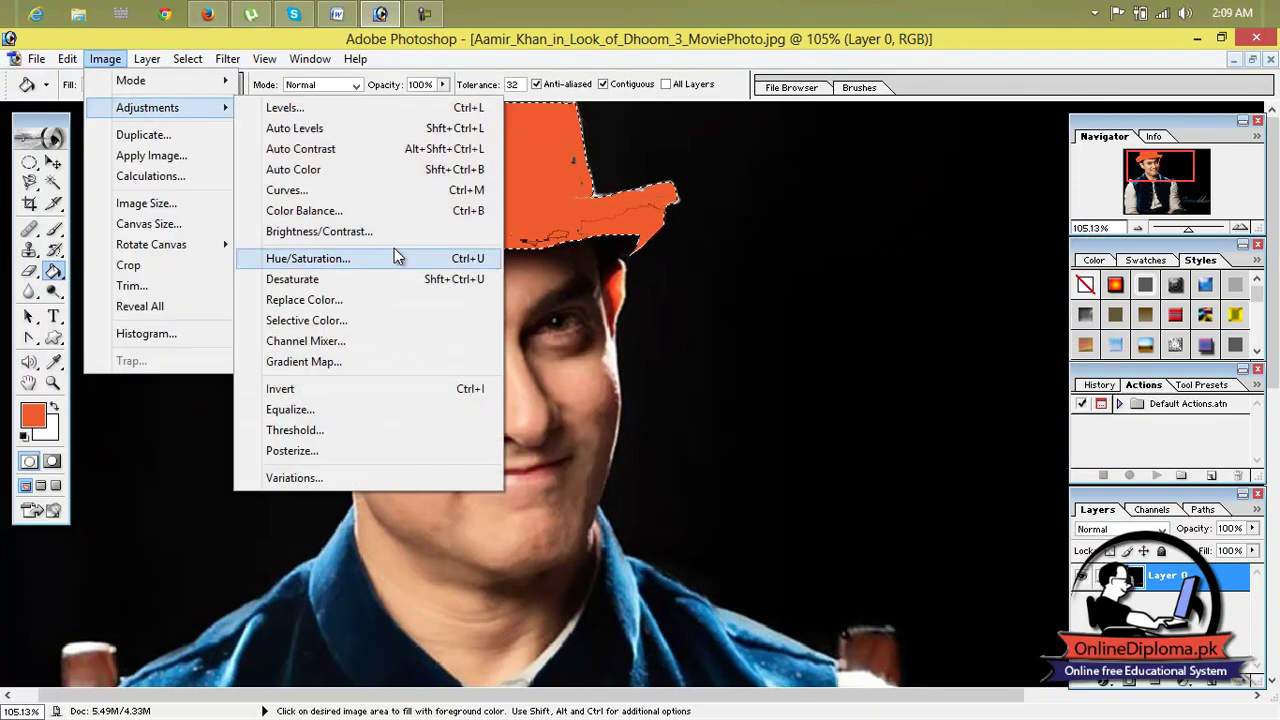
{"action": "left_click", "coordinate": [320, 260]}
{"action": "left_click_drag", "start_coordinate": [812, 256], "coordinate": [742, 257]}
{"action": "left_click", "coordinate": [968, 277]}
{"action": "left_click_drag", "start_coordinate": [764, 215], "coordinate": [850, 180]}
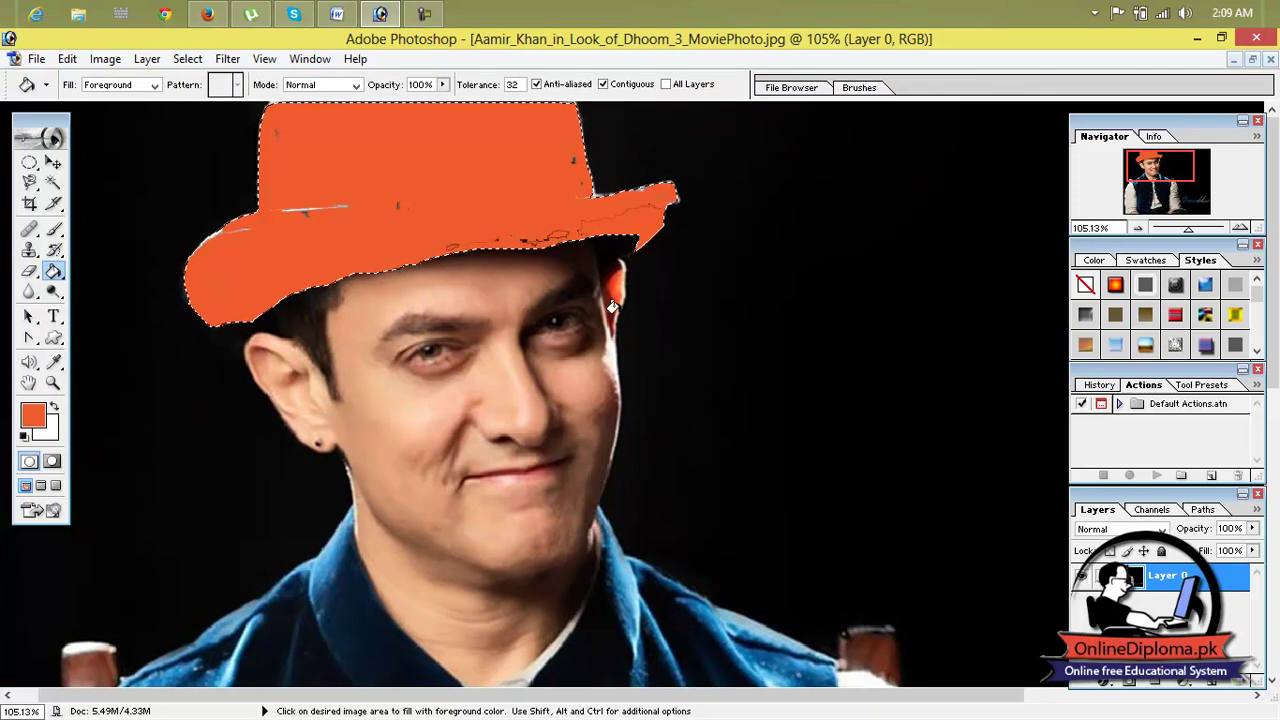
Close the man's photo without saving and create a maximized transparent RGB document at Letter size, 8.5 × 11 inches, 300 pixels/inch.
{"action": "left_click", "coordinate": [1270, 59]}
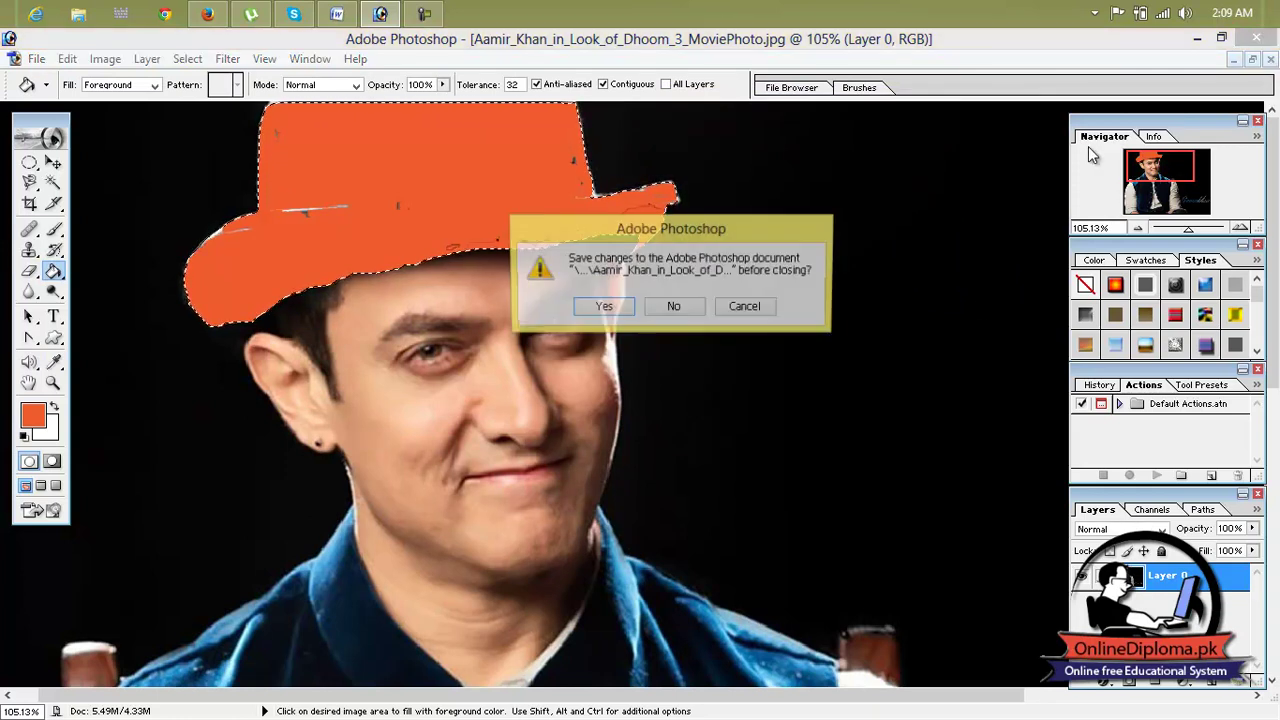
{"action": "left_click", "coordinate": [663, 305]}
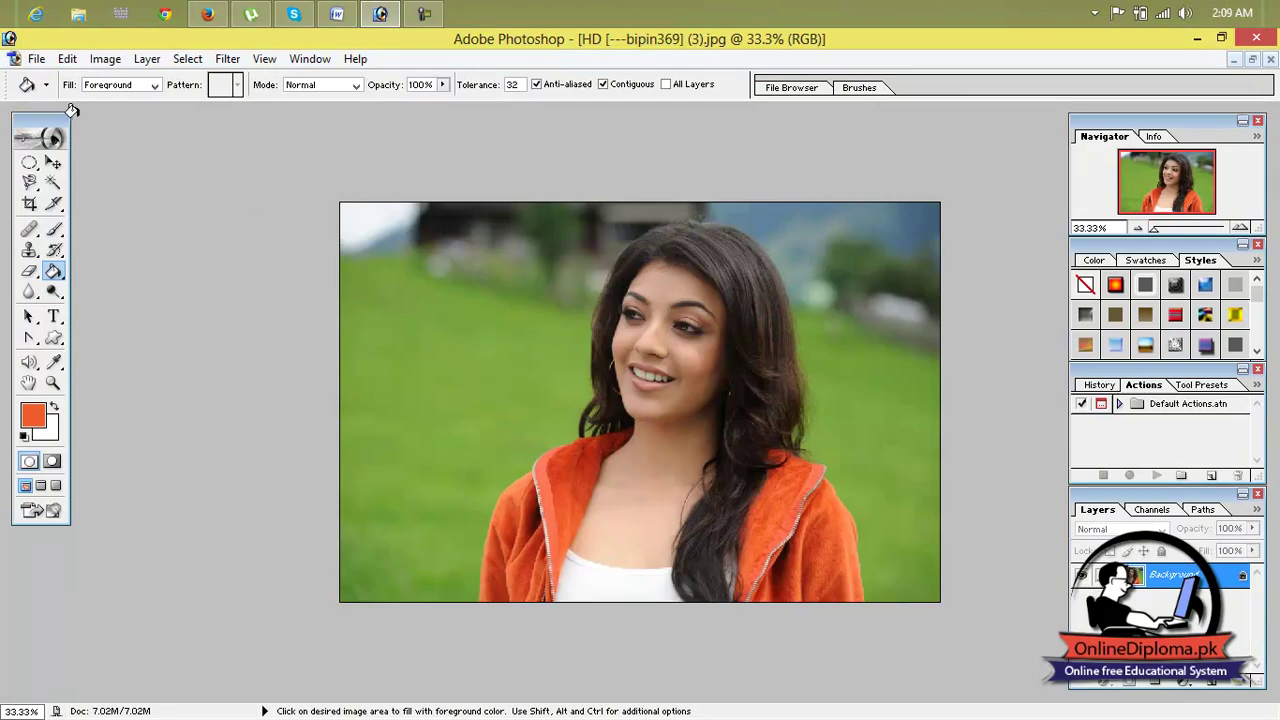
{"action": "left_click", "coordinate": [36, 59]}
{"action": "left_click", "coordinate": [45, 80]}
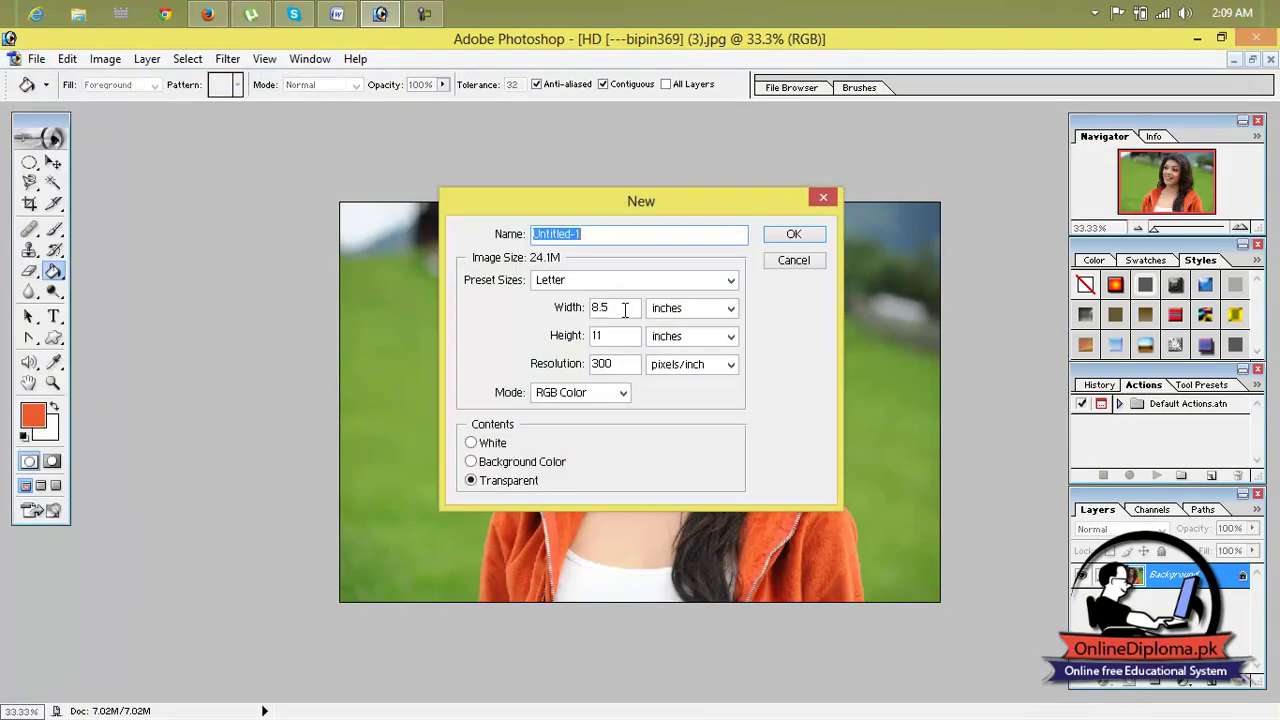
{"action": "left_click", "coordinate": [794, 234]}
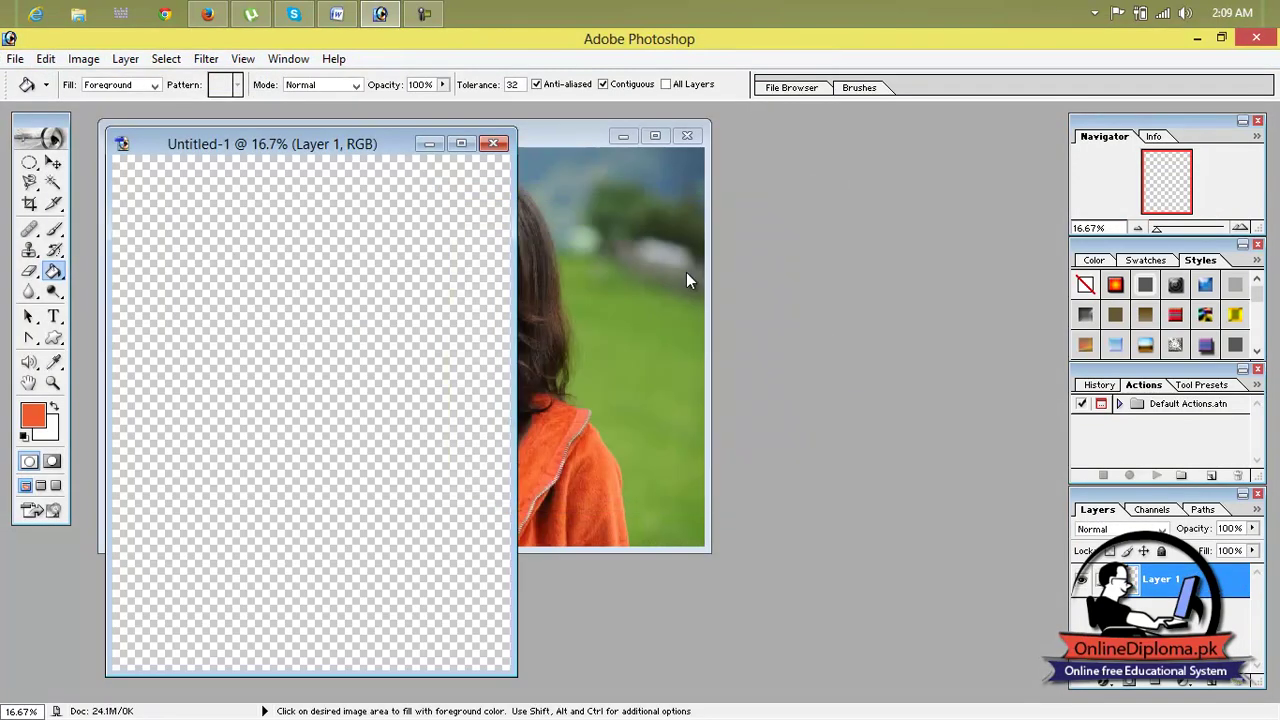
{"action": "left_click", "coordinate": [461, 144]}
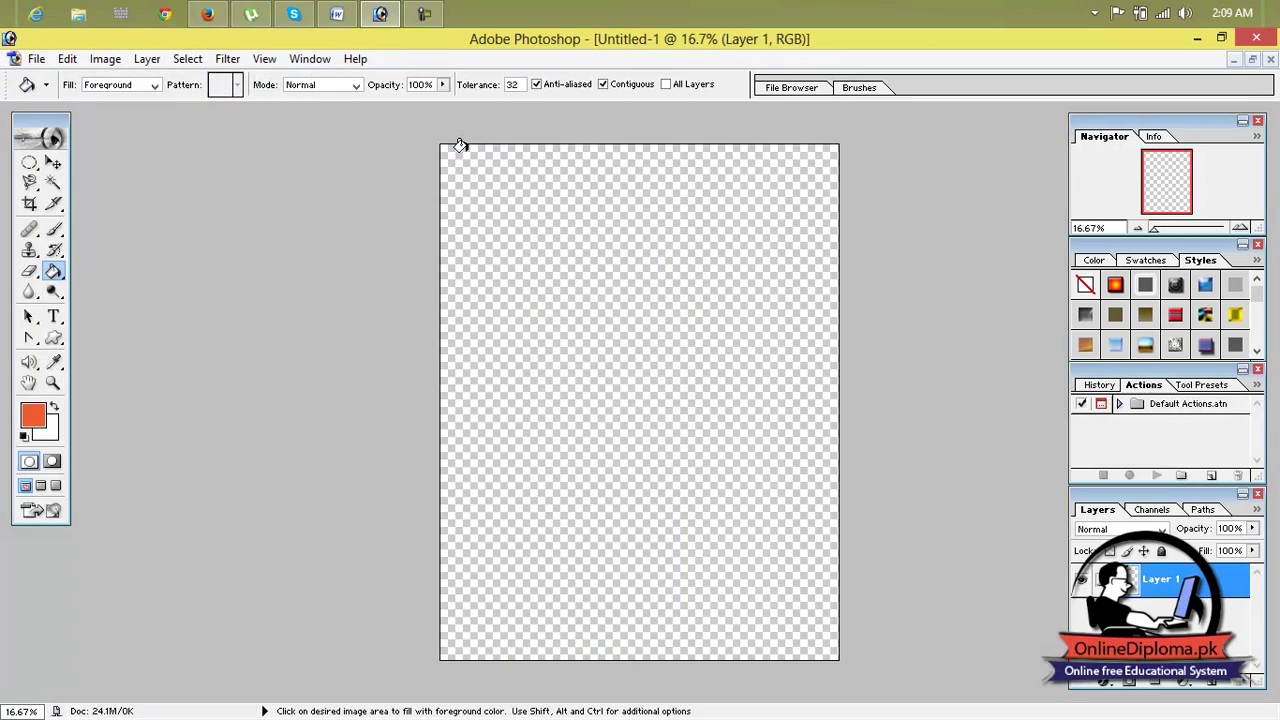
Draw a rectangular selection about 5.8 × 2.9 inches in the upper part of the canvas and fill it with dark brown.
{"action": "left_click", "coordinate": [29, 168]}
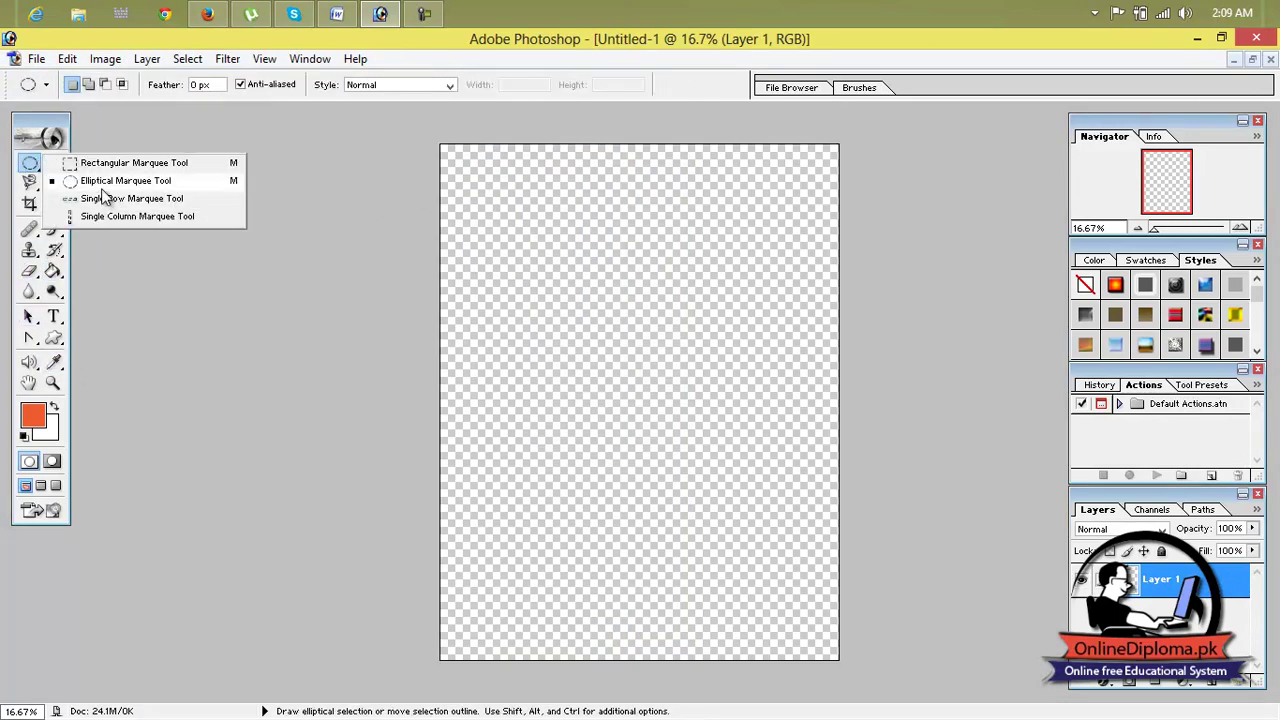
{"action": "left_click", "coordinate": [126, 163]}
{"action": "left_click_drag", "start_coordinate": [503, 208], "coordinate": [766, 341]}
{"action": "left_click", "coordinate": [42, 412]}
{"action": "mouse_move", "coordinate": [602, 405]}
{"action": "left_mouse_down"}
{"action": "mouse_move", "coordinate": [584, 399]}
{"action": "mouse_move", "coordinate": [537, 430]}
{"action": "left_mouse_up"}
{"action": "left_click", "coordinate": [828, 226]}
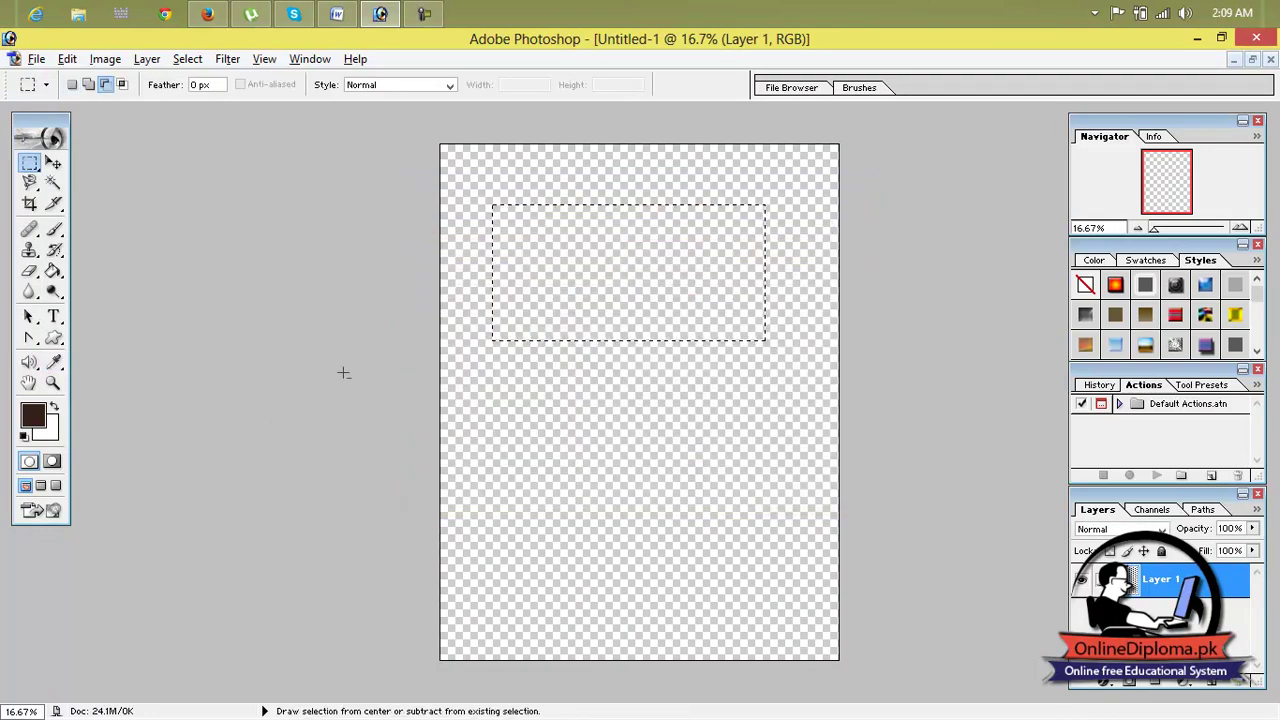
{"action": "key", "text": "alt+BackSpace"}
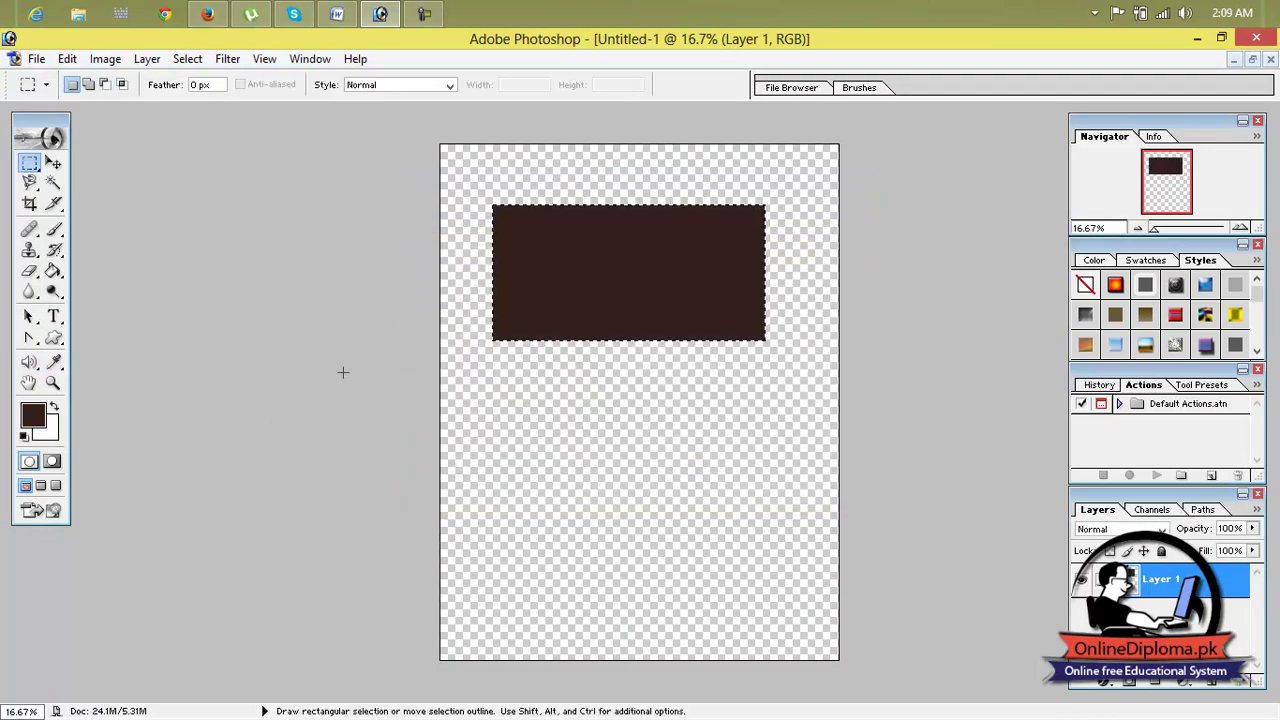
Draw an elliptical selection about 6.1 × 4.06 inches below the brown rectangle.
{"action": "left_click", "coordinate": [30, 164]}
{"action": "left_click", "coordinate": [95, 181]}
{"action": "left_click_drag", "start_coordinate": [503, 385], "coordinate": [790, 577]}
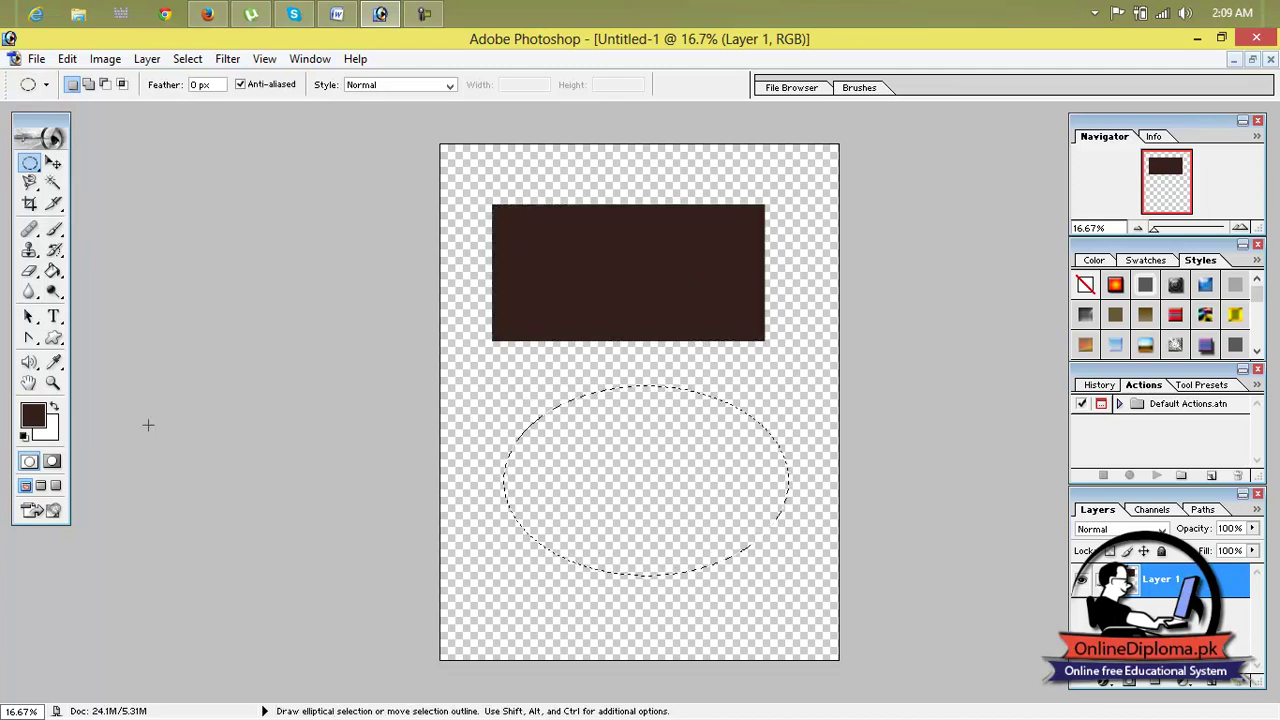
Change the foreground color to near-white, and sample the rectangle's dark brown back as foreground with the Eyedropper Tool.
{"action": "left_click_drag", "start_coordinate": [54, 362], "coordinate": [97, 375]}
{"action": "left_click", "coordinate": [103, 367]}
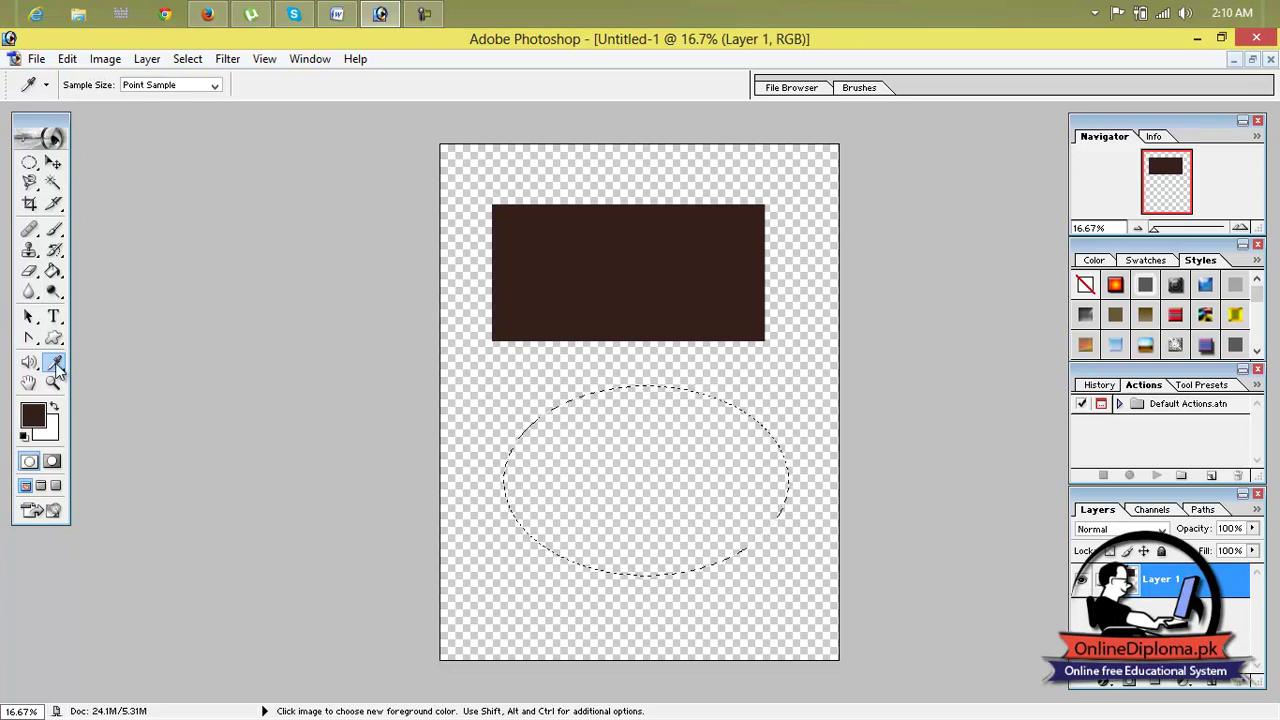
{"action": "left_click", "coordinate": [33, 415]}
{"action": "mouse_move", "coordinate": [537, 428]}
{"action": "left_mouse_down"}
{"action": "mouse_move", "coordinate": [471, 404]}
{"action": "mouse_move", "coordinate": [427, 251]}
{"action": "left_mouse_up"}
{"action": "left_click", "coordinate": [826, 227]}
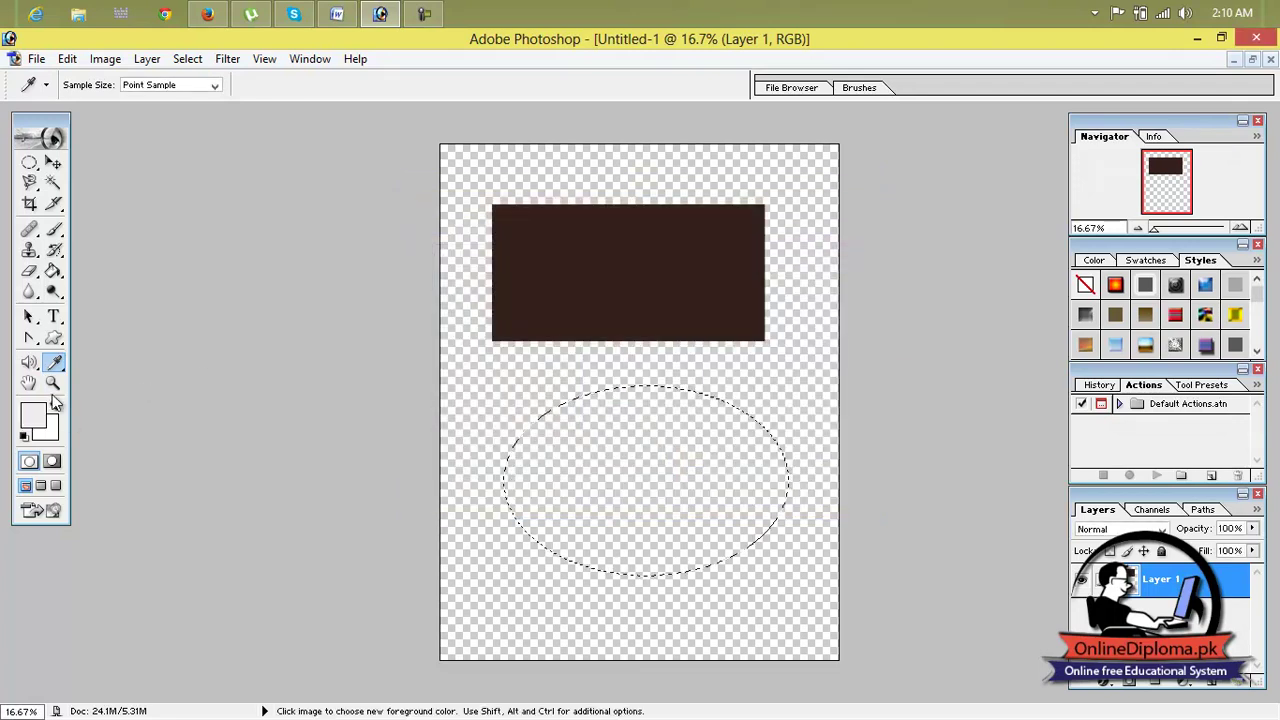
{"action": "left_click", "coordinate": [588, 295]}
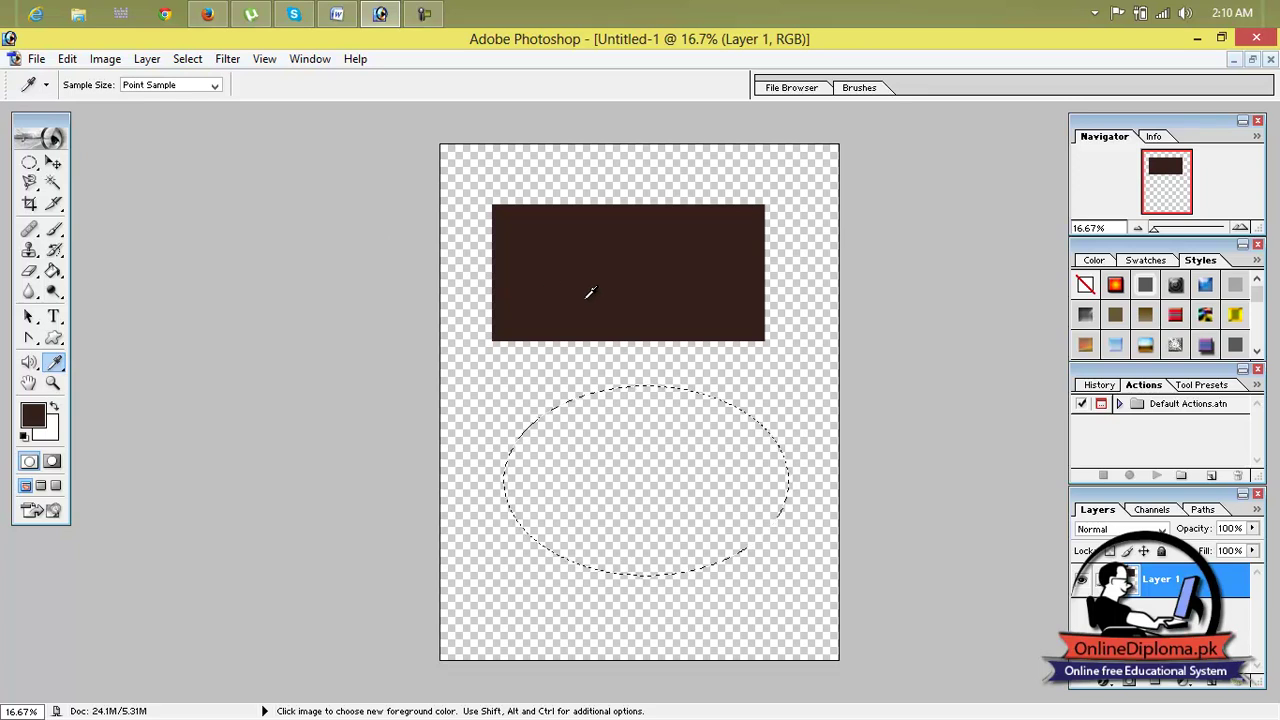
Fill the elliptical selection with the sampled dark brown using the Paint Bucket Tool.
{"action": "right_click", "coordinate": [56, 292]}
{"action": "right_click", "coordinate": [55, 273]}
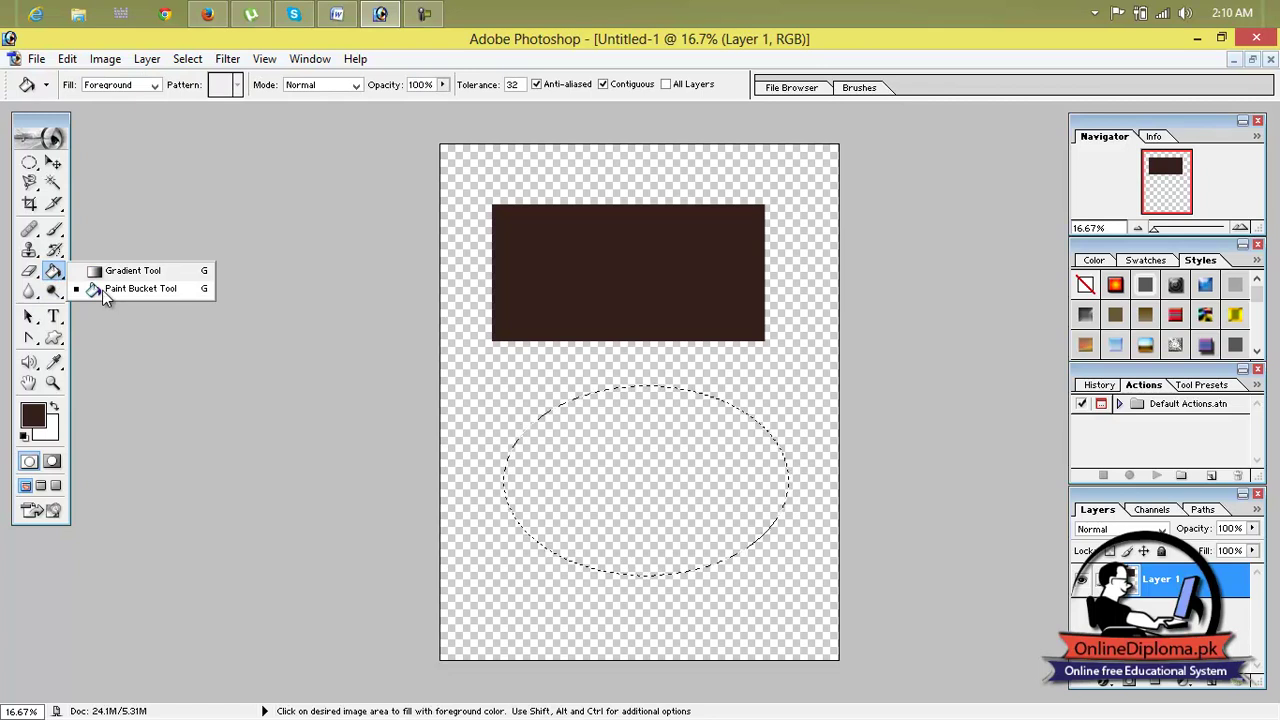
{"action": "left_click", "coordinate": [102, 290]}
{"action": "left_click", "coordinate": [590, 463]}
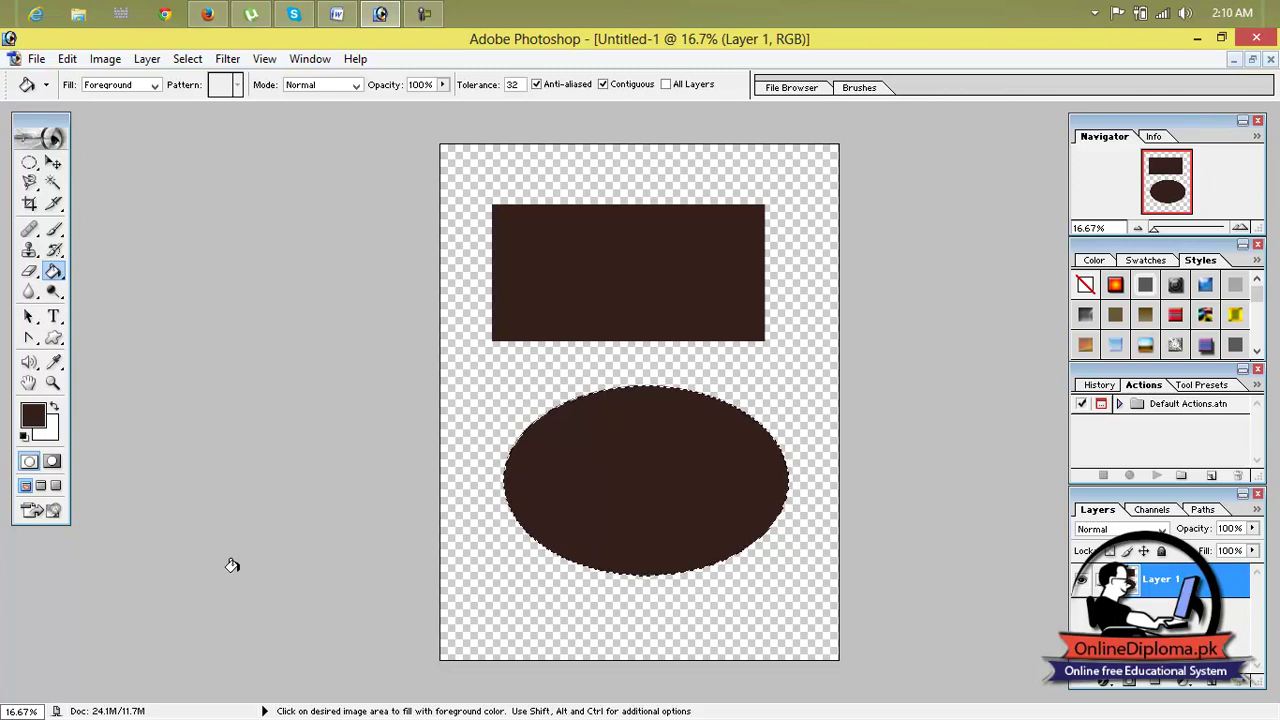
Place two Color Sampler points on the brown rectangle to read their RGB values.
{"action": "left_click", "coordinate": [54, 362]}
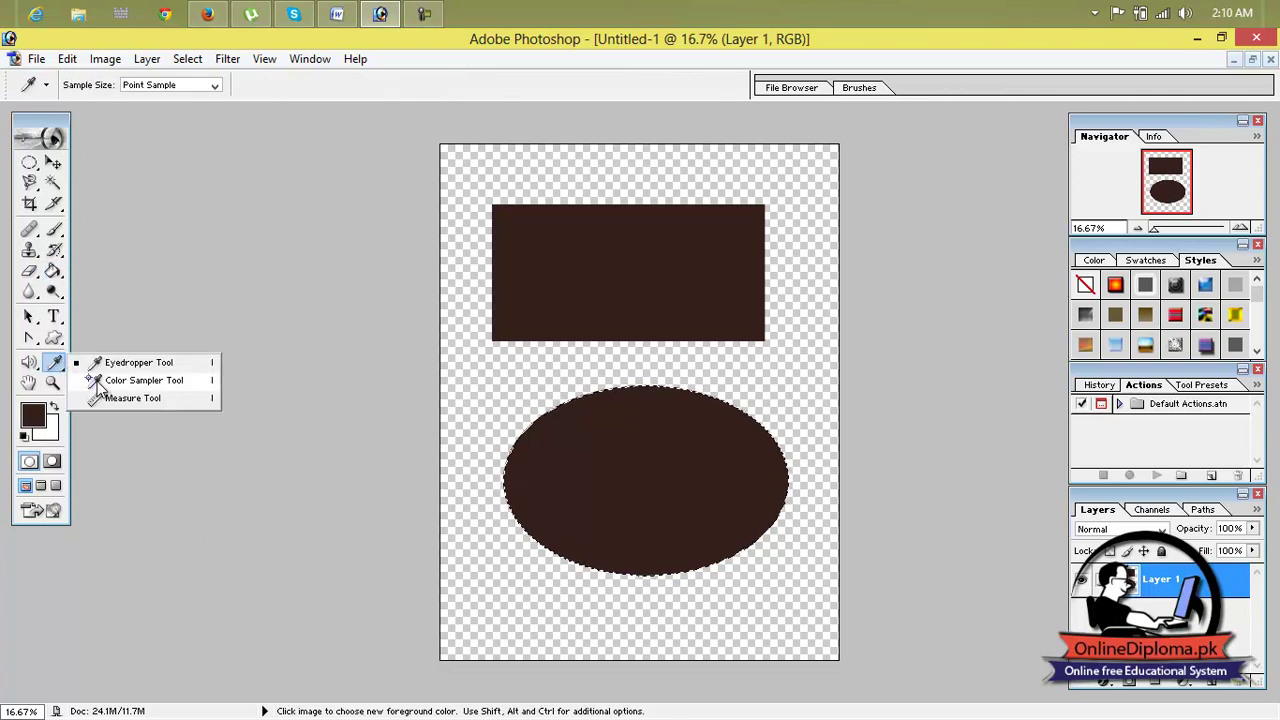
{"action": "left_click", "coordinate": [140, 380]}
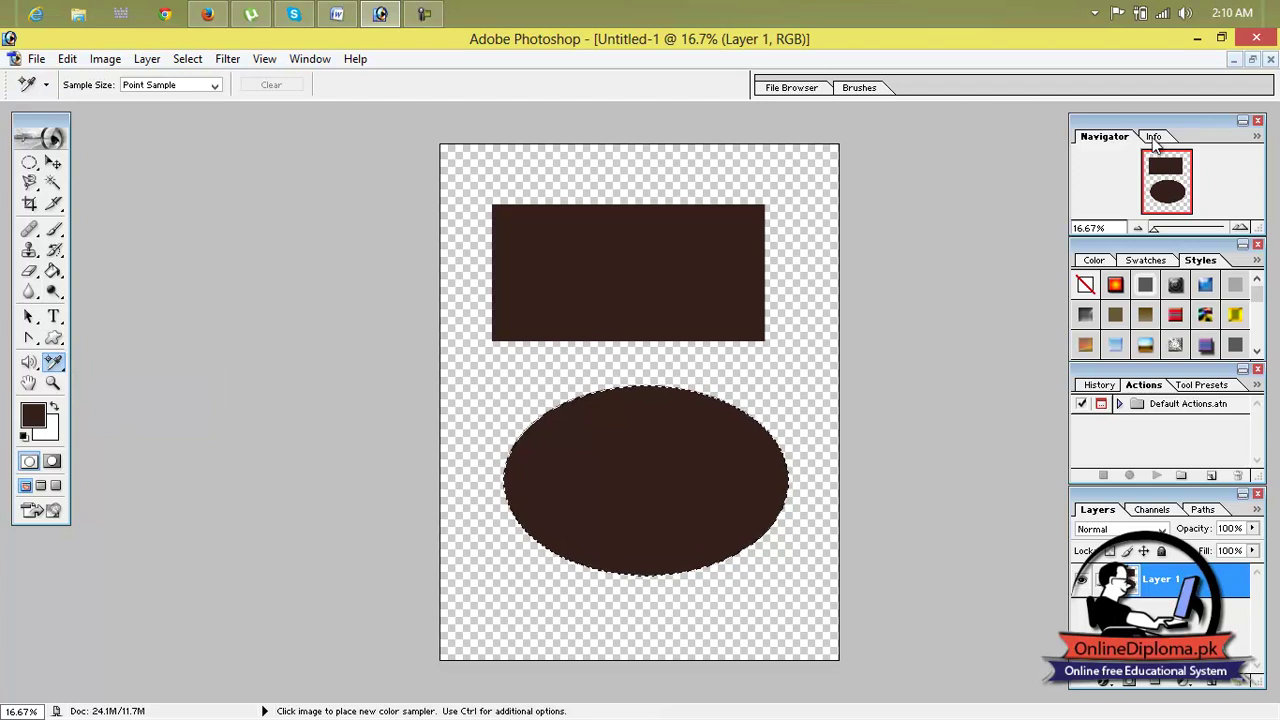
{"action": "left_click", "coordinate": [621, 252]}
{"action": "left_click", "coordinate": [621, 253]}
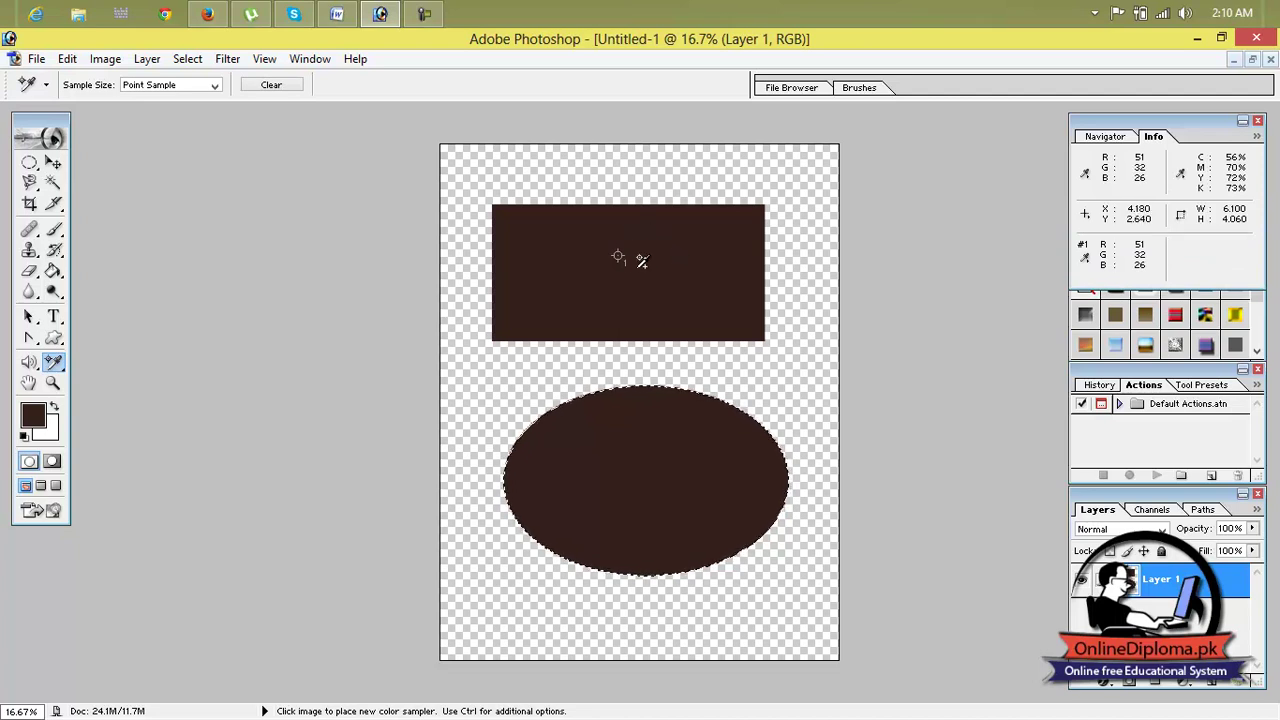
{"action": "left_click", "coordinate": [544, 269]}
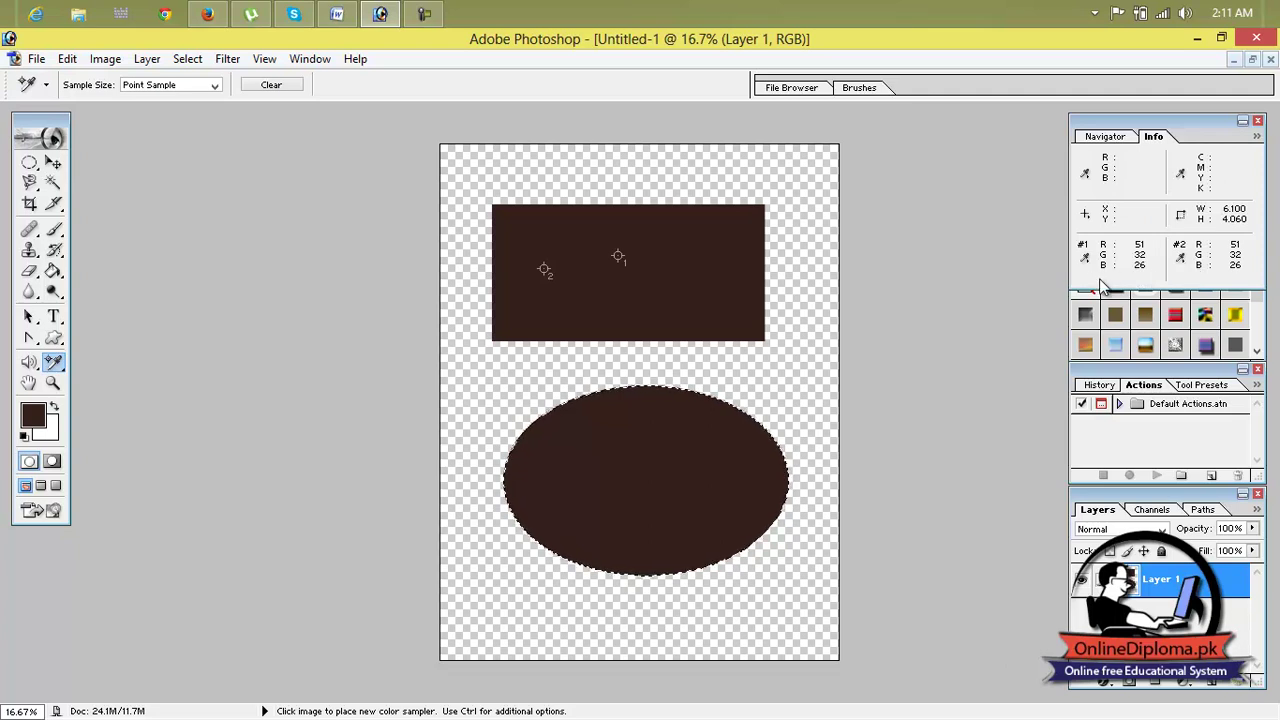
Apply the multicolored horizontal-stripe preset style to Layer 1.
{"action": "left_click_drag", "start_coordinate": [53, 362], "coordinate": [110, 388]}
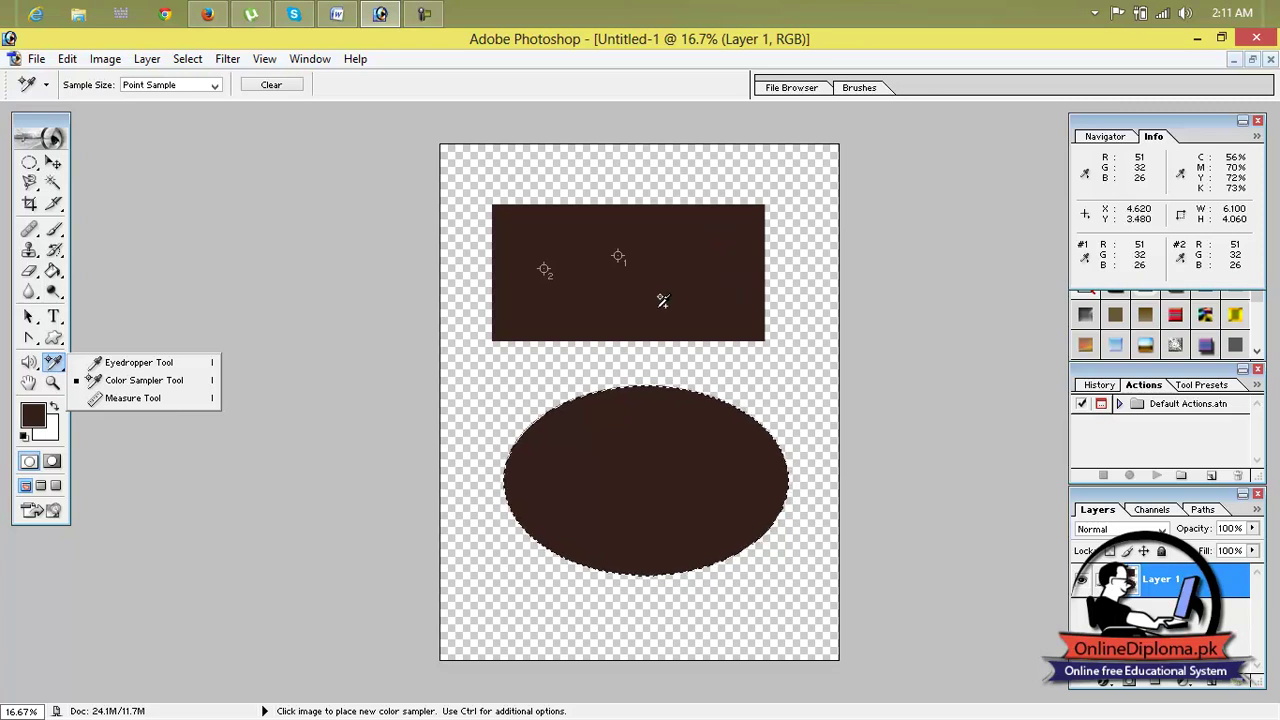
{"action": "left_click", "coordinate": [53, 163]}
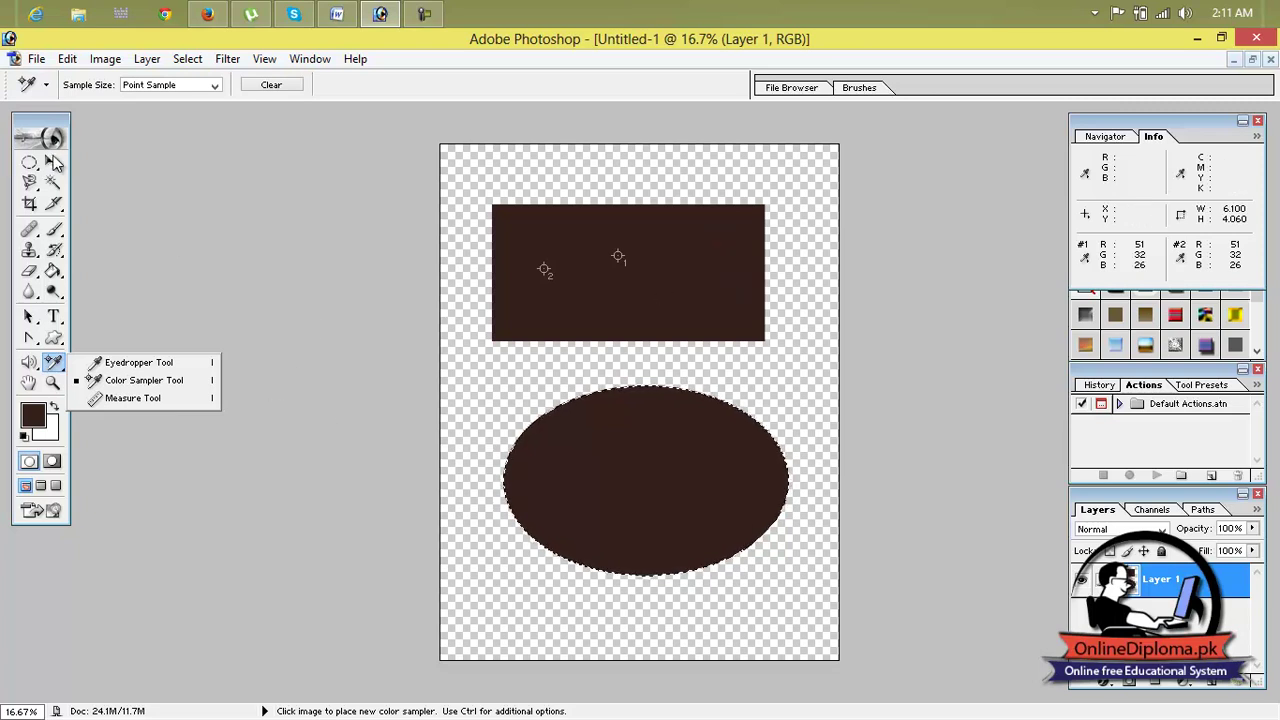
{"action": "left_click", "coordinate": [1176, 319]}
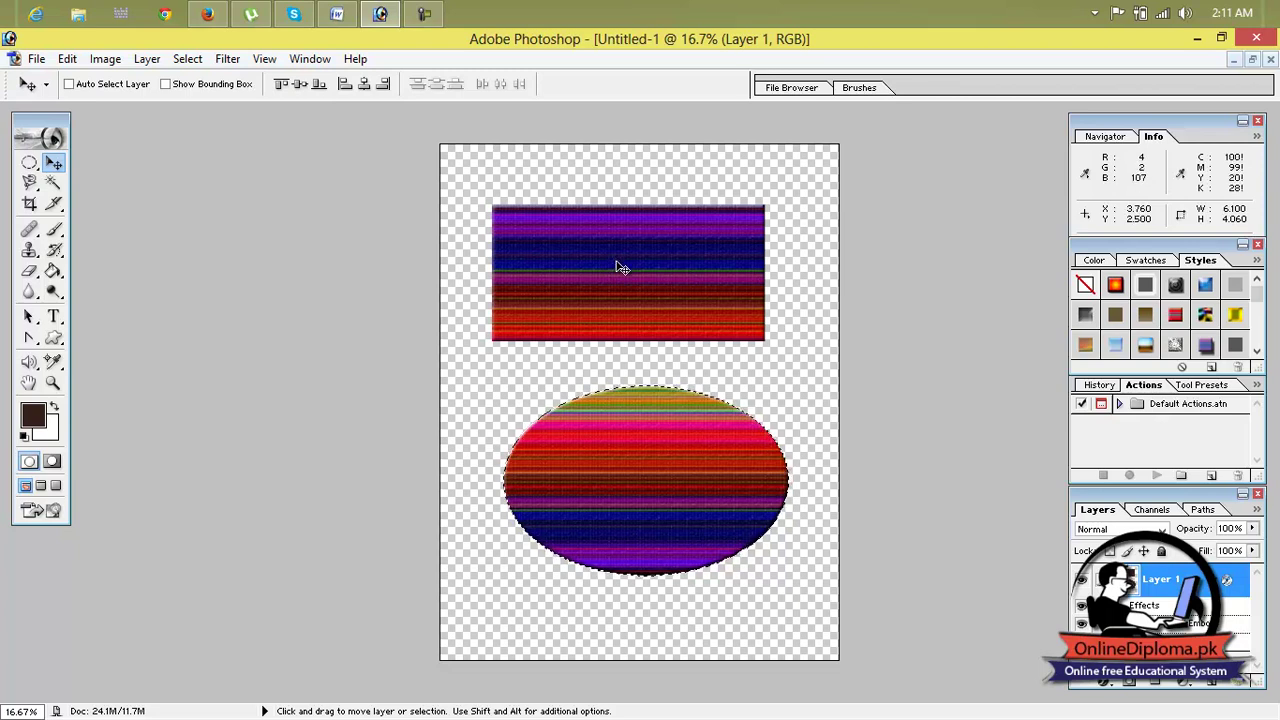
Place a third Color Sampler point on the rectangle's blue stripes, beside the first point.
{"action": "left_click", "coordinate": [54, 361]}
{"action": "left_click_drag", "start_coordinate": [54, 361], "coordinate": [130, 381]}
{"action": "left_click", "coordinate": [661, 252]}
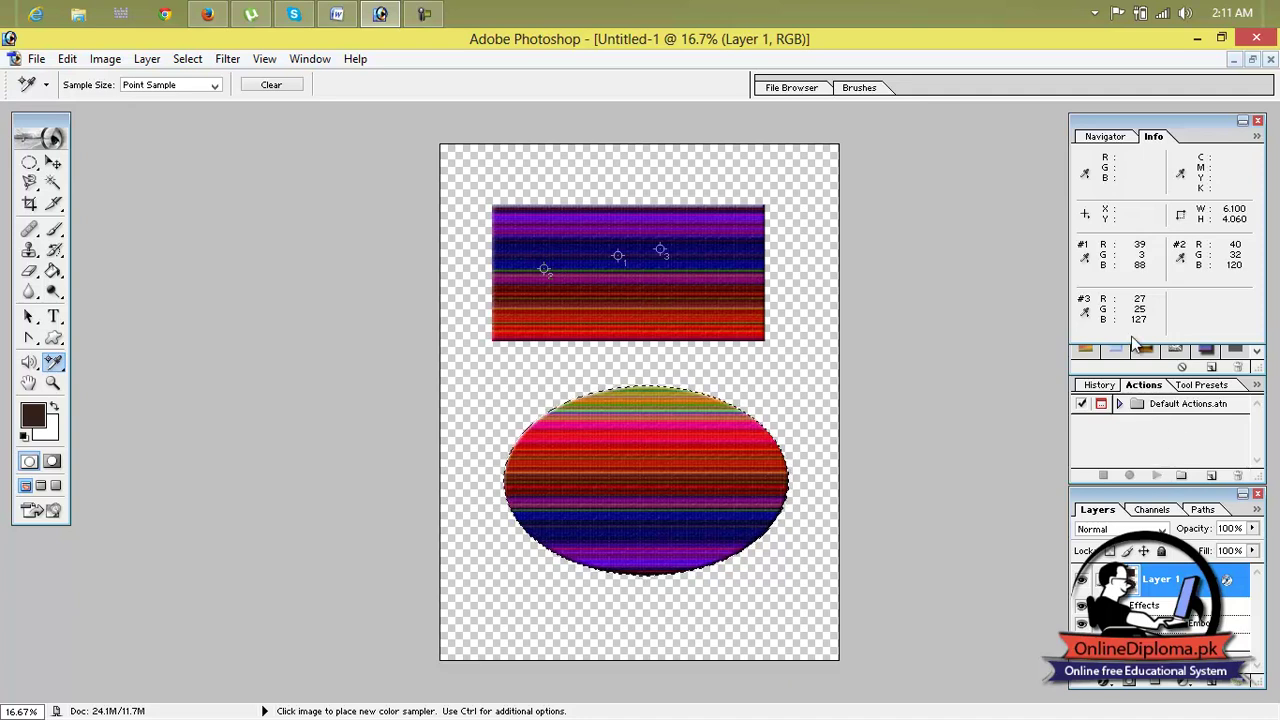
Remove the striped style from Layer 1.
{"action": "left_click", "coordinate": [1106, 137]}
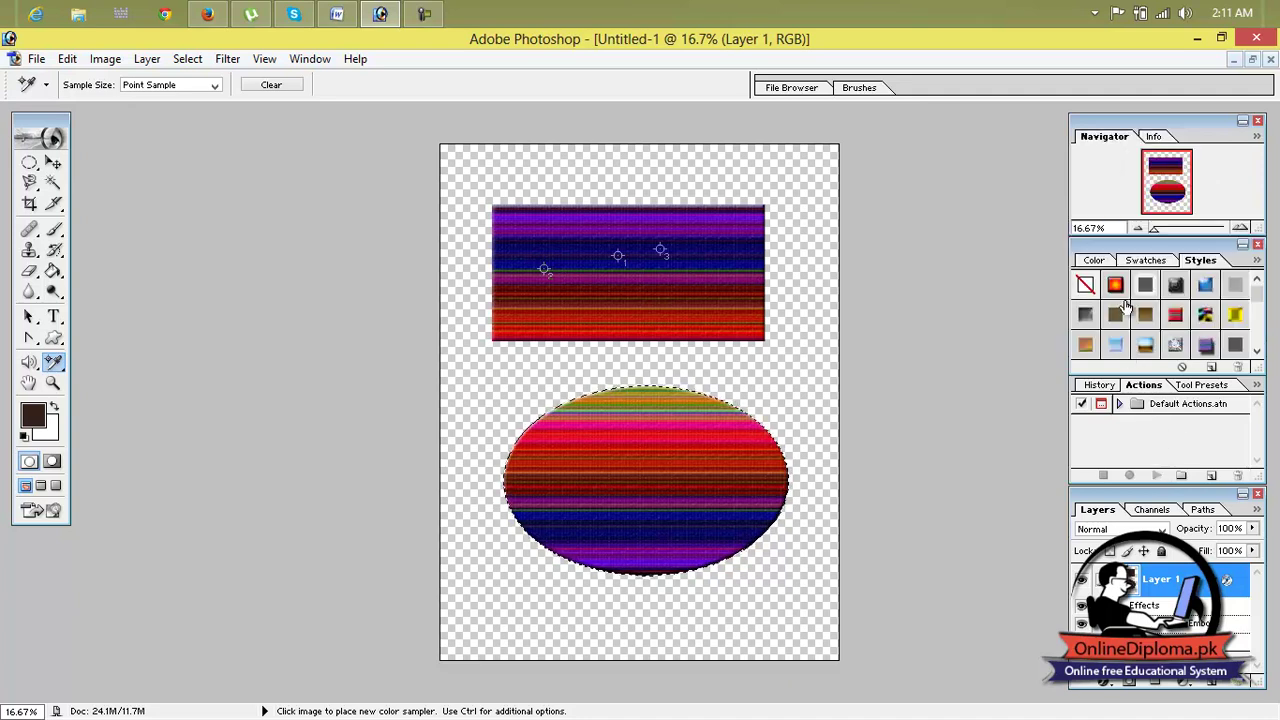
{"action": "left_click", "coordinate": [1086, 285]}
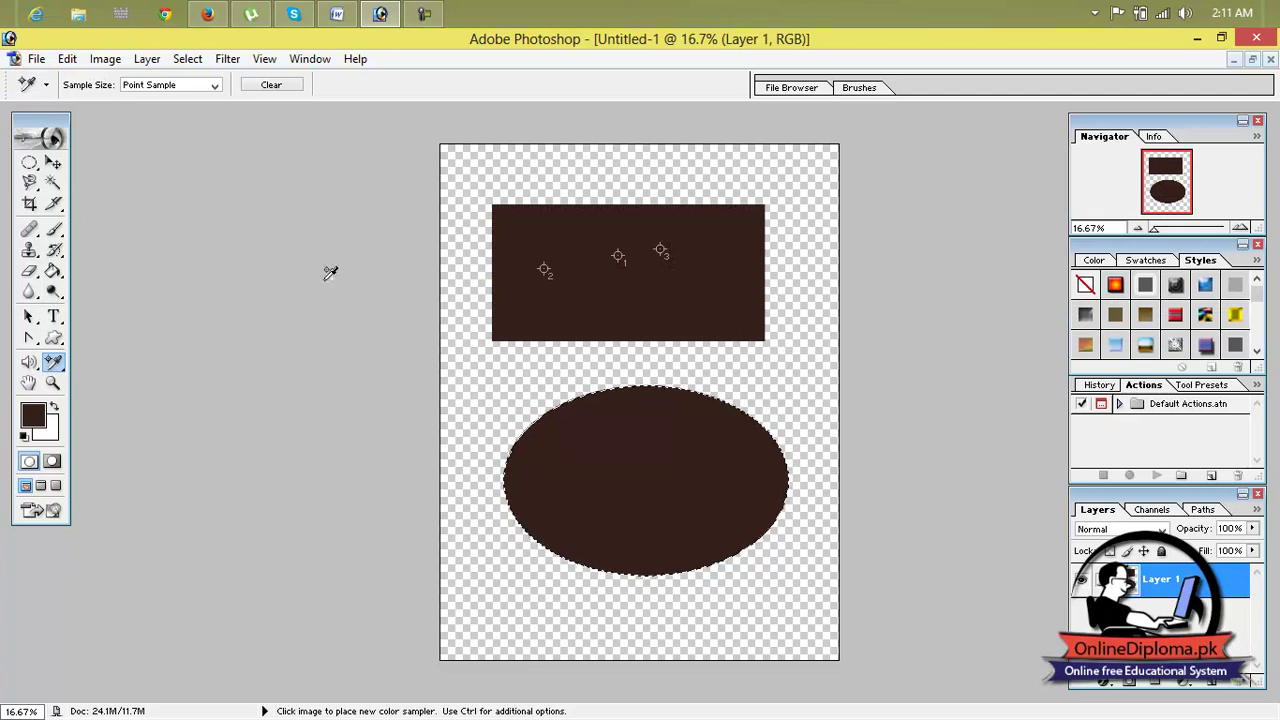
Draw a nearly horizontal line about 4.58 inches long across the rectangle with the Measure Tool and shift it slightly downward.
{"action": "left_click_drag", "start_coordinate": [54, 367], "coordinate": [109, 395]}
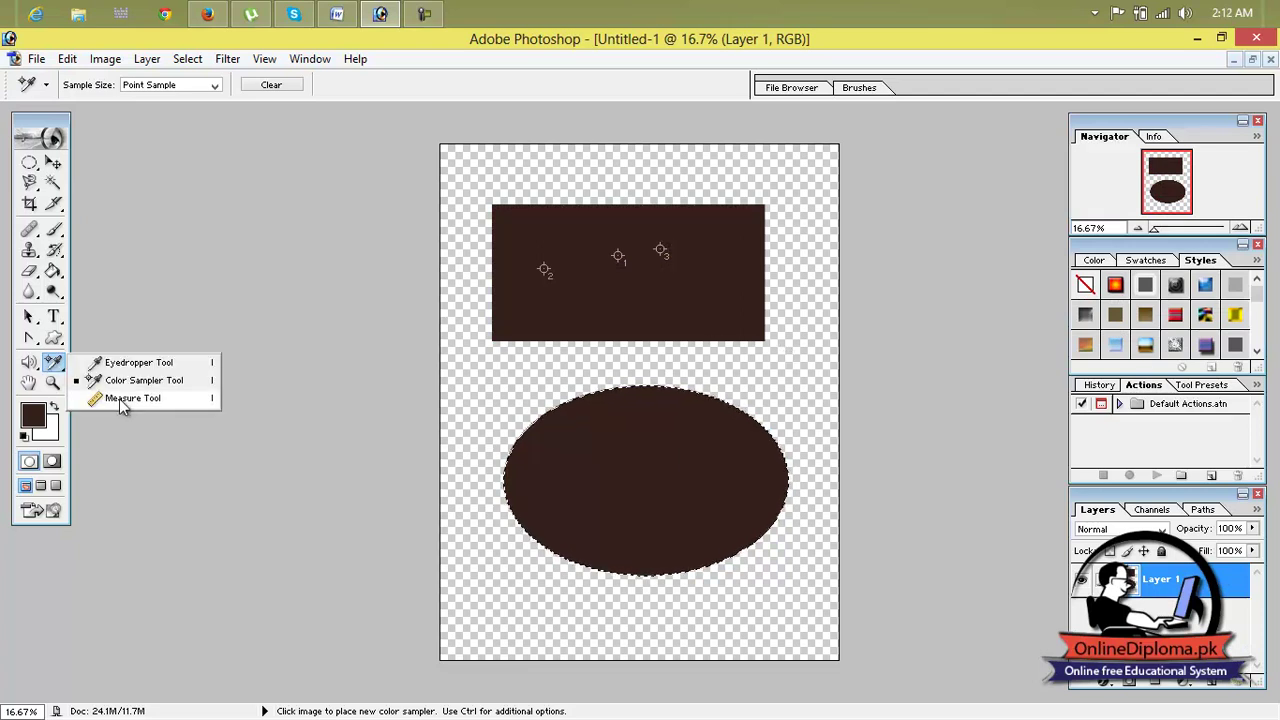
{"action": "left_click", "coordinate": [119, 398]}
{"action": "left_click_drag", "start_coordinate": [521, 261], "coordinate": [738, 263]}
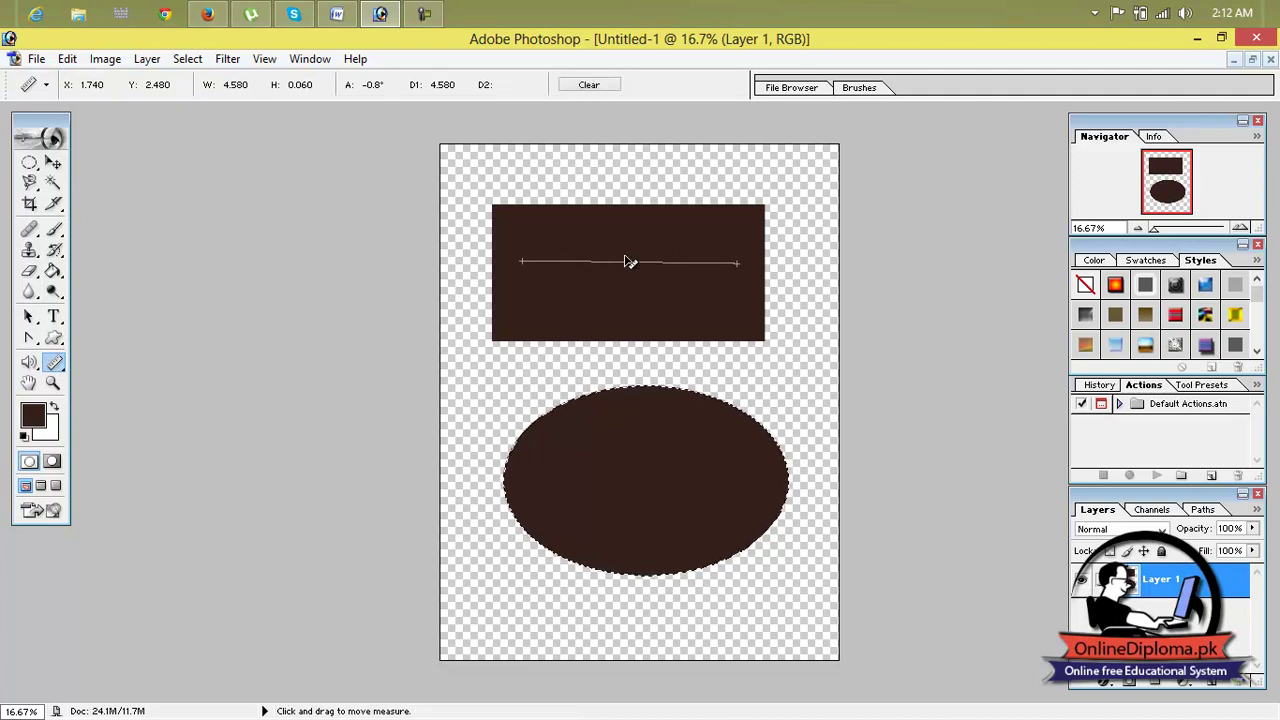
{"action": "left_click_drag", "start_coordinate": [627, 262], "coordinate": [637, 277]}
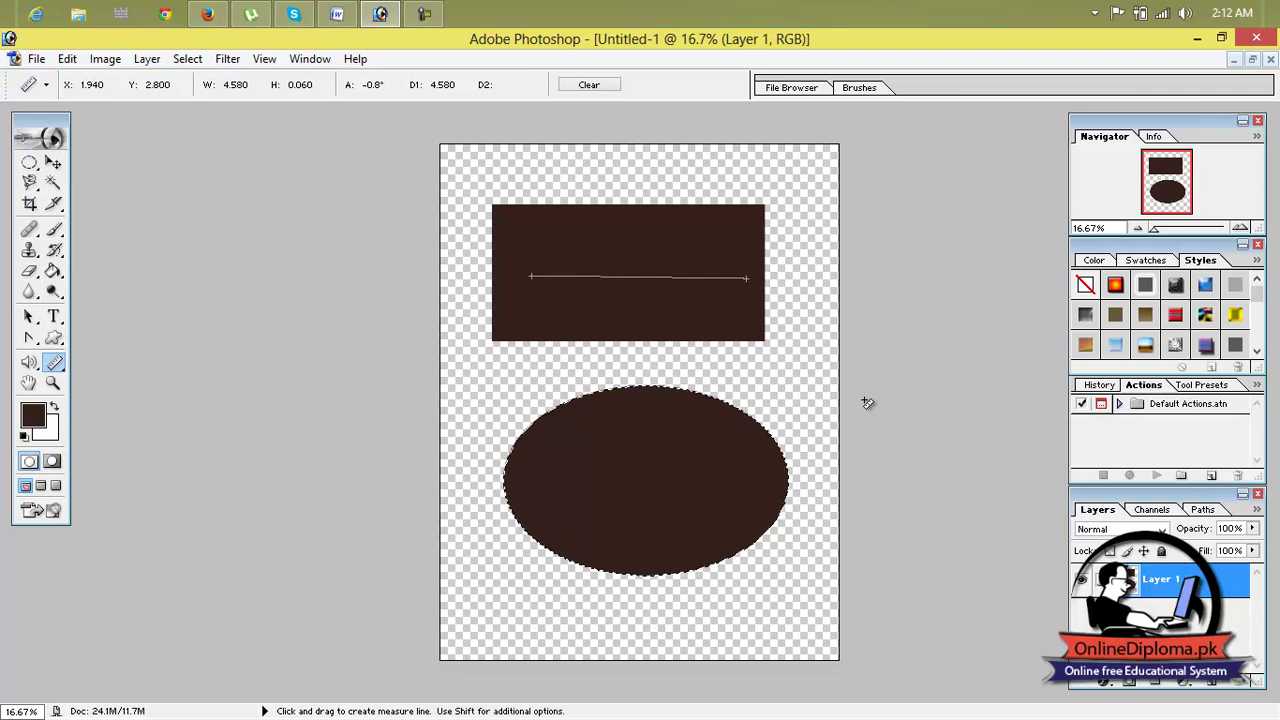
Measure the rectangle's width along its bottom edge and its full height with the Info readings shown, and clear the measurement.
{"action": "left_click", "coordinate": [1156, 138]}
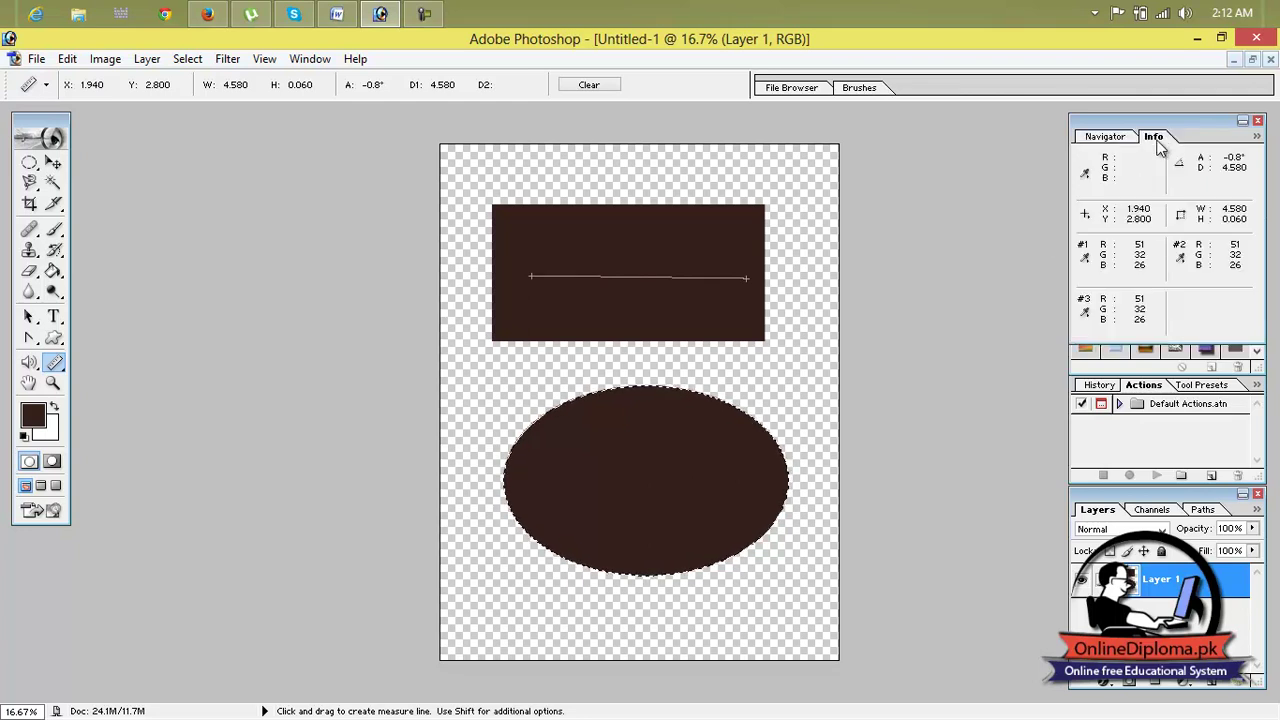
{"action": "left_click_drag", "start_coordinate": [620, 278], "coordinate": [582, 341]}
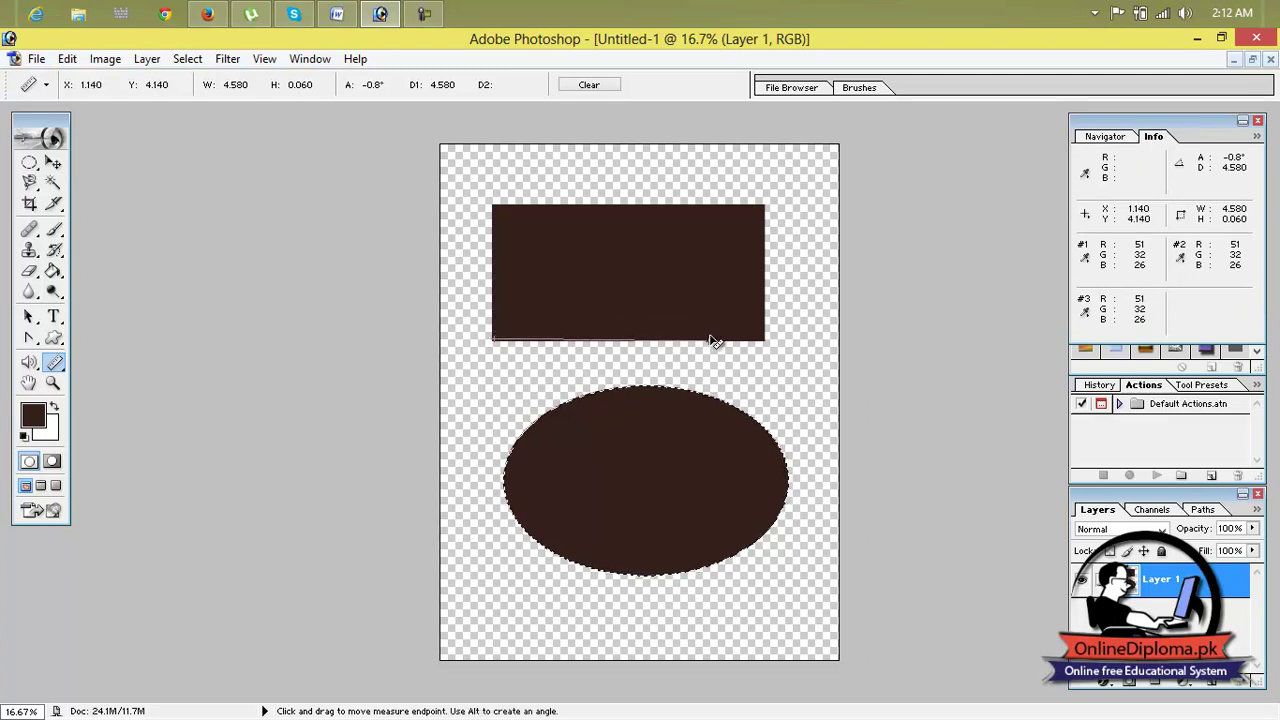
{"action": "left_click_drag", "start_coordinate": [712, 341], "coordinate": [767, 341]}
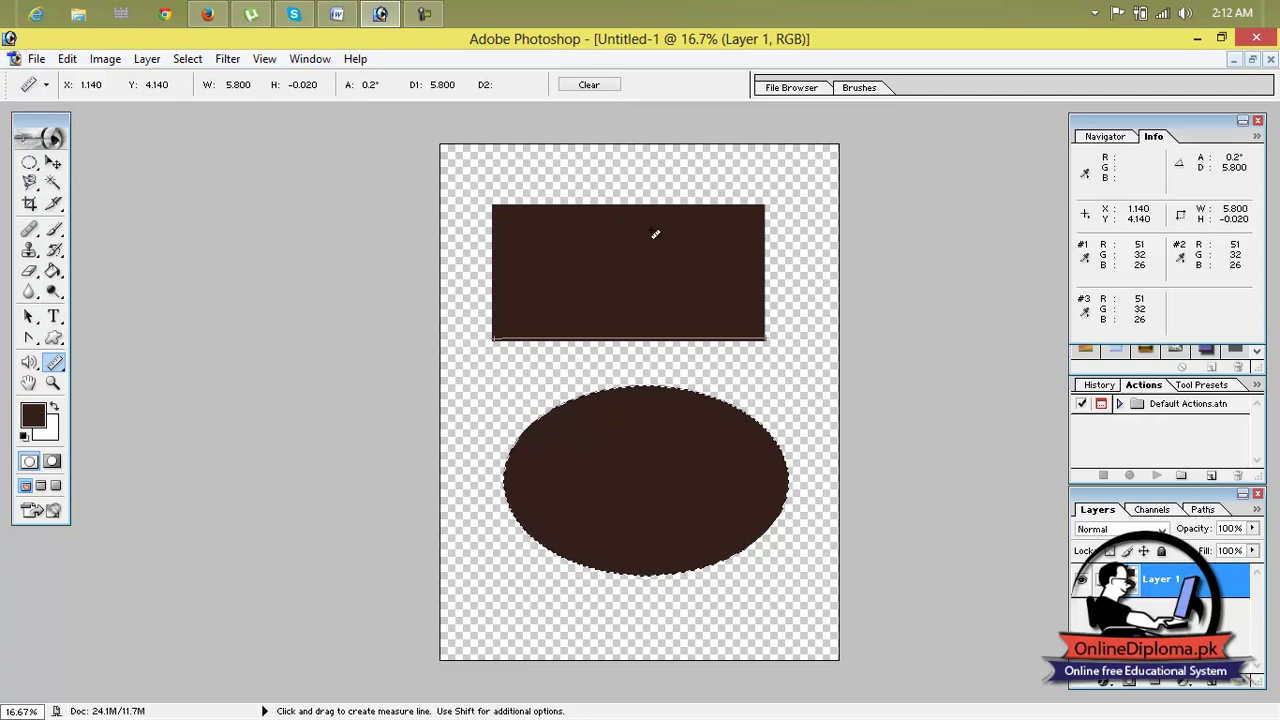
{"action": "left_click_drag", "start_coordinate": [655, 201], "coordinate": [656, 341]}
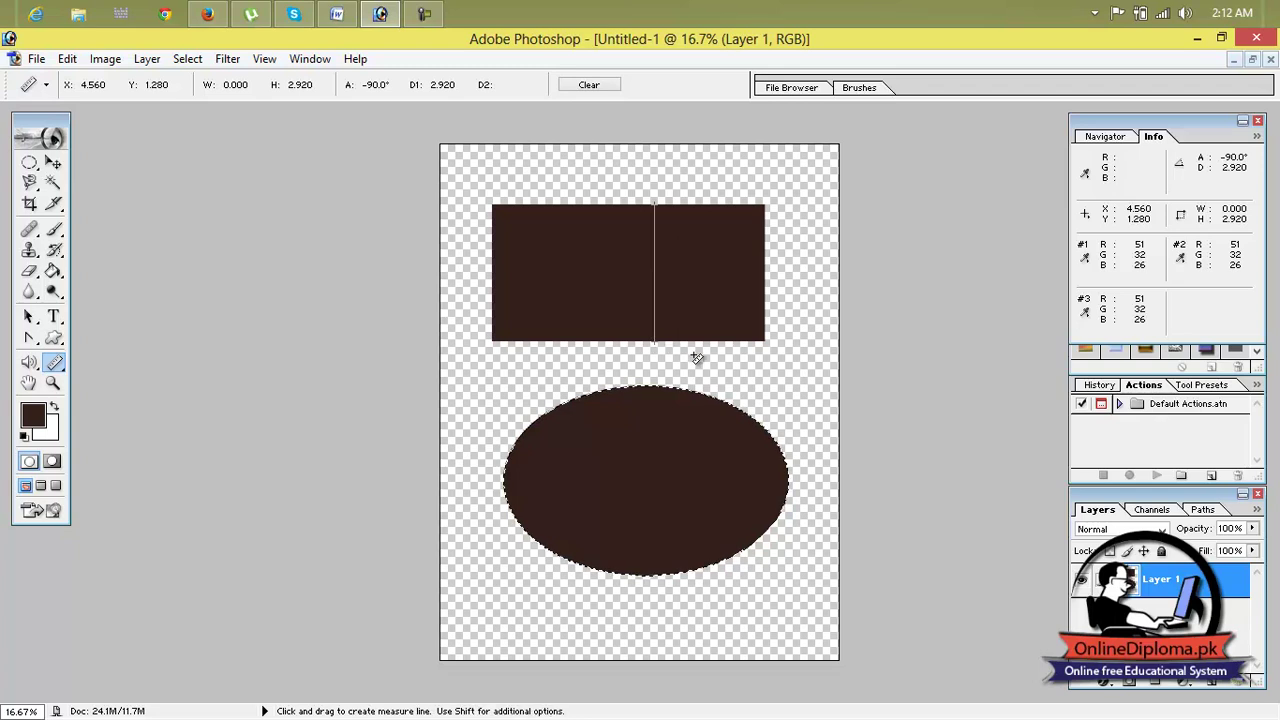
{"action": "left_click", "coordinate": [598, 85]}
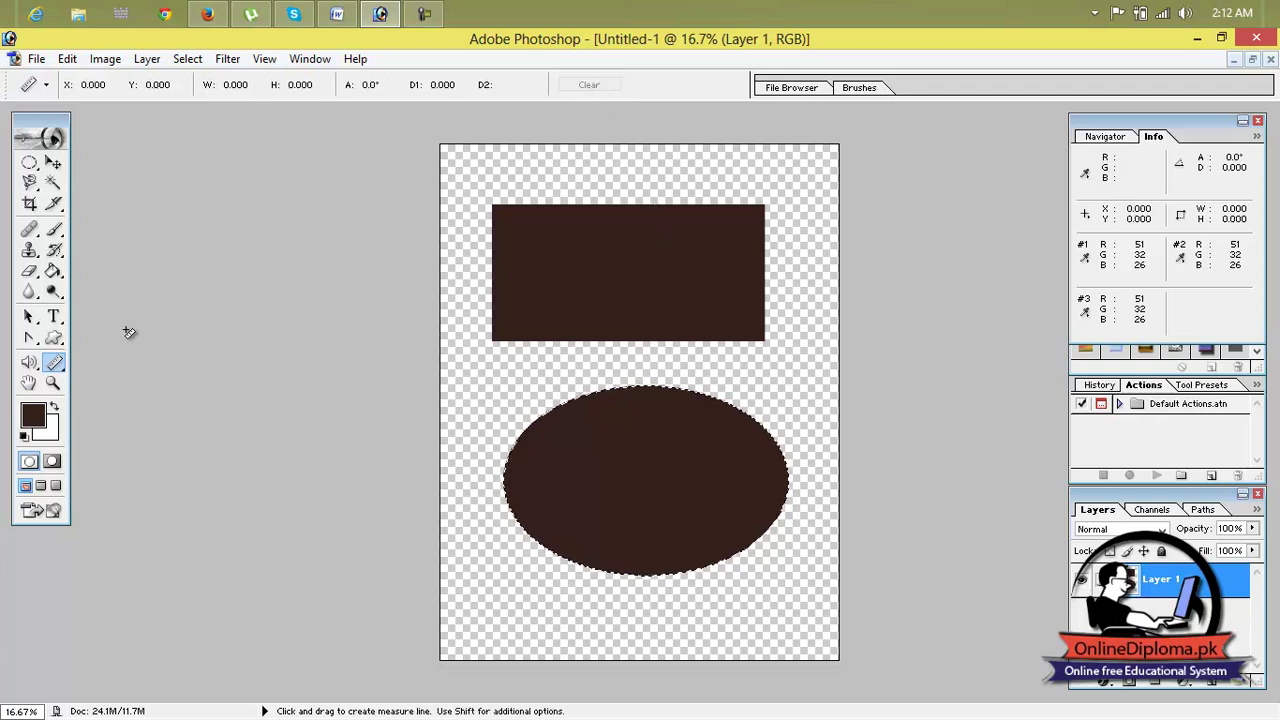
Magnify the document to 54.88% with the Navigator and pan down to the ellipse's lower edge using the Hand Tool.
{"action": "left_click", "coordinate": [57, 366]}
{"action": "left_click", "coordinate": [1124, 142]}
{"action": "mouse_move", "coordinate": [1153, 228]}
{"action": "left_mouse_down"}
{"action": "mouse_move", "coordinate": [1208, 228]}
{"action": "mouse_move", "coordinate": [1178, 233]}
{"action": "left_mouse_up"}
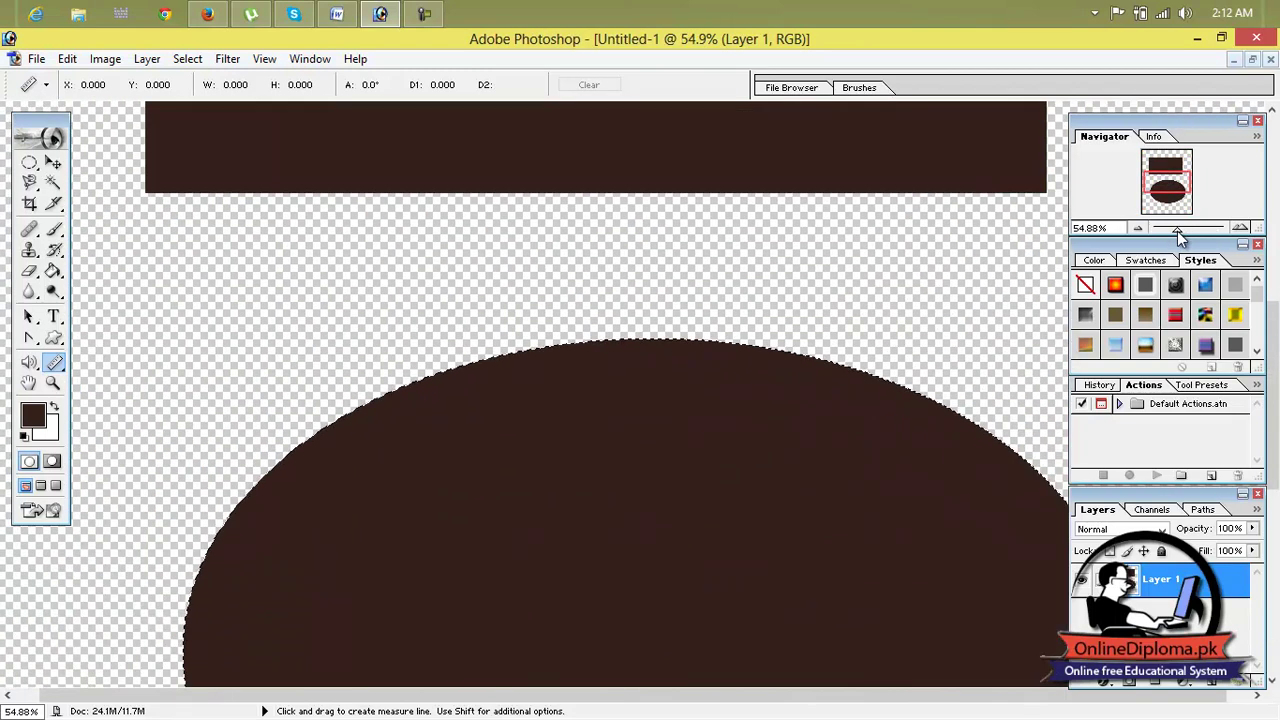
{"action": "left_click", "coordinate": [29, 383]}
{"action": "left_click_drag", "start_coordinate": [597, 240], "coordinate": [583, 665]}
{"action": "left_click_drag", "start_coordinate": [646, 420], "coordinate": [669, 257]}
{"action": "left_click_drag", "start_coordinate": [617, 533], "coordinate": [617, 266]}
{"action": "left_click_drag", "start_coordinate": [617, 479], "coordinate": [617, 317]}
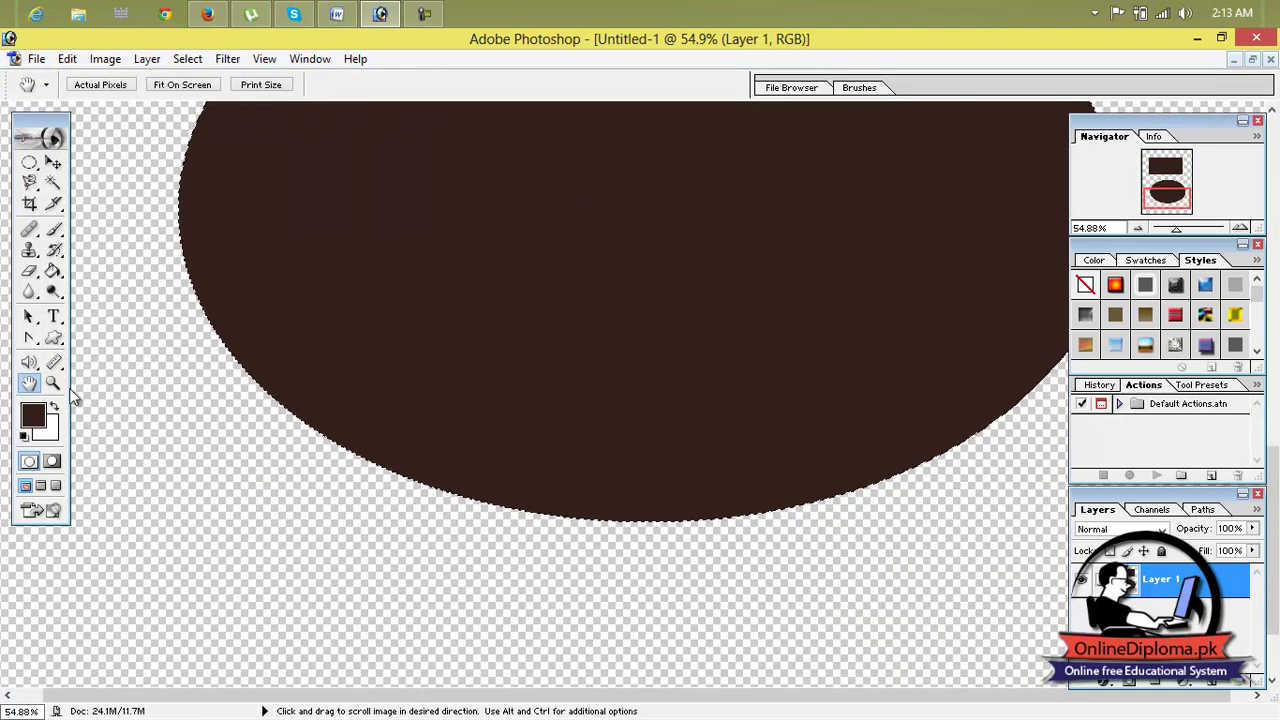
Zoom out to 25%, in to 66.67% and back out to 33.33% over the shapes with the Zoom Tool.
{"action": "left_click", "coordinate": [53, 383]}
{"action": "left_click", "coordinate": [507, 334], "text": "alt"}
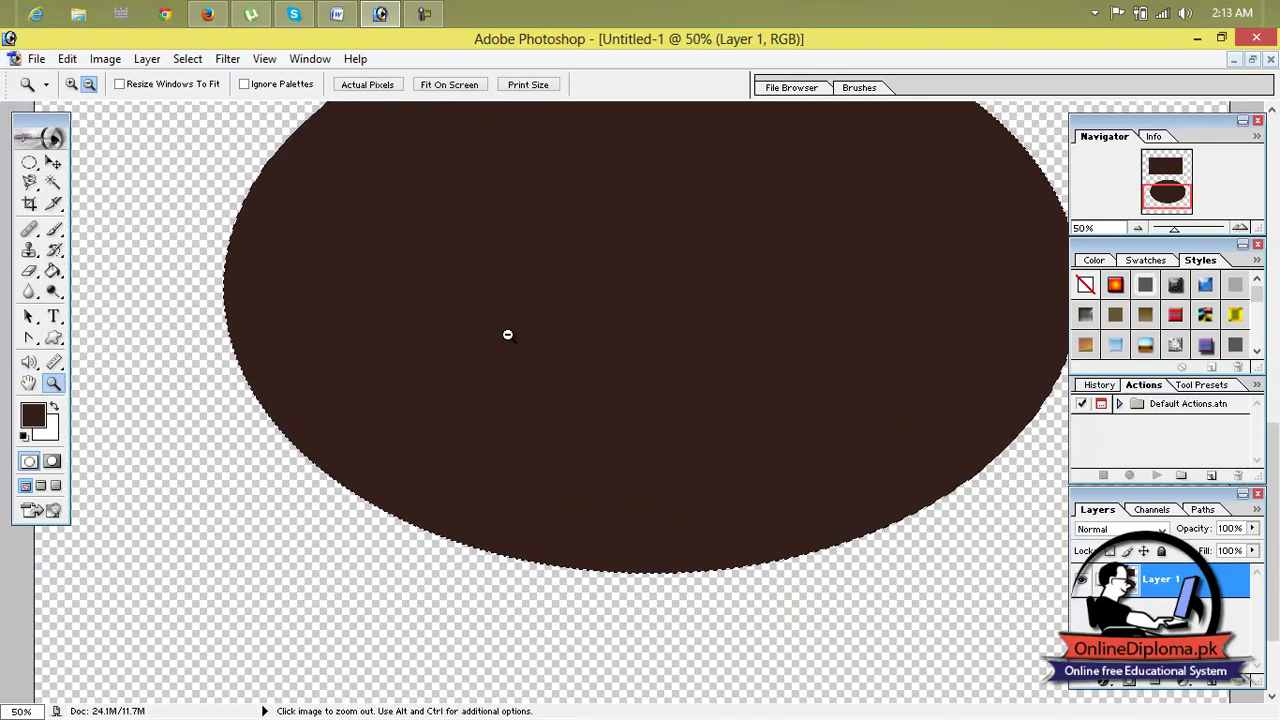
{"action": "left_click", "coordinate": [507, 334], "text": "alt"}
{"action": "left_click", "coordinate": [507, 334], "text": "alt"}
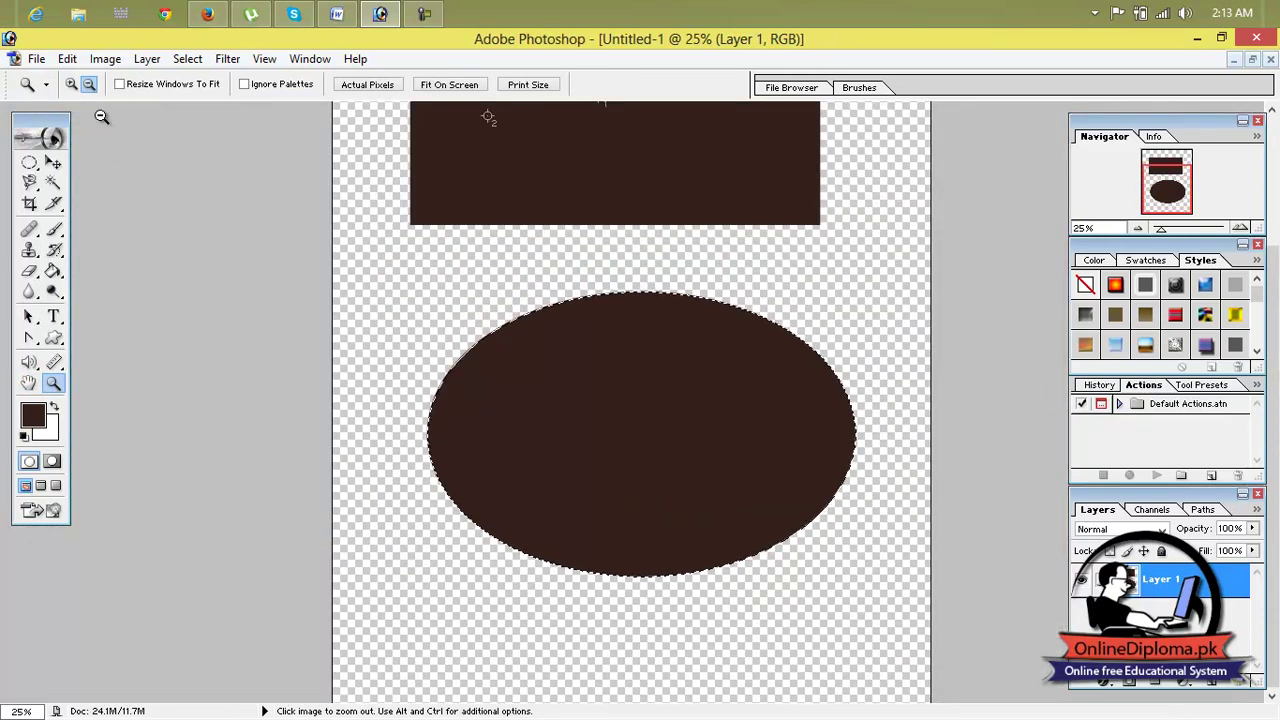
{"action": "left_click", "coordinate": [72, 84]}
{"action": "left_click", "coordinate": [565, 316]}
{"action": "left_click", "coordinate": [565, 316]}
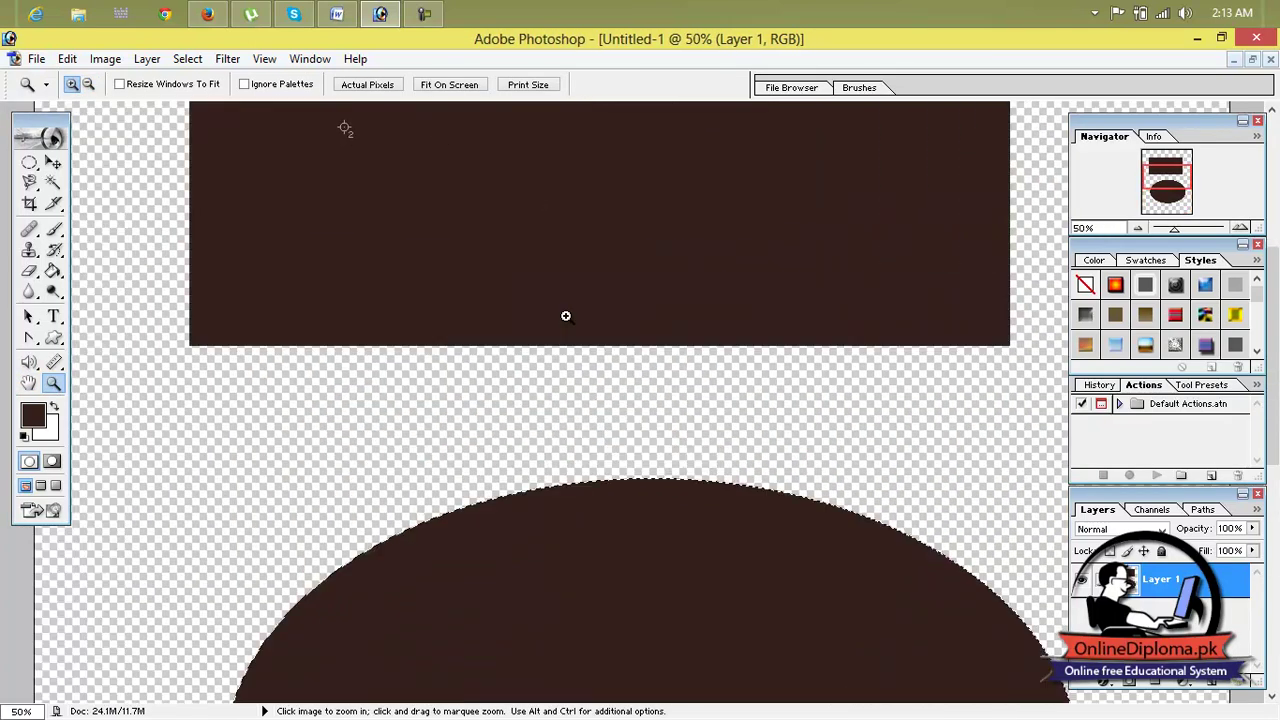
{"action": "left_click", "coordinate": [565, 316]}
{"action": "left_click", "coordinate": [88, 85]}
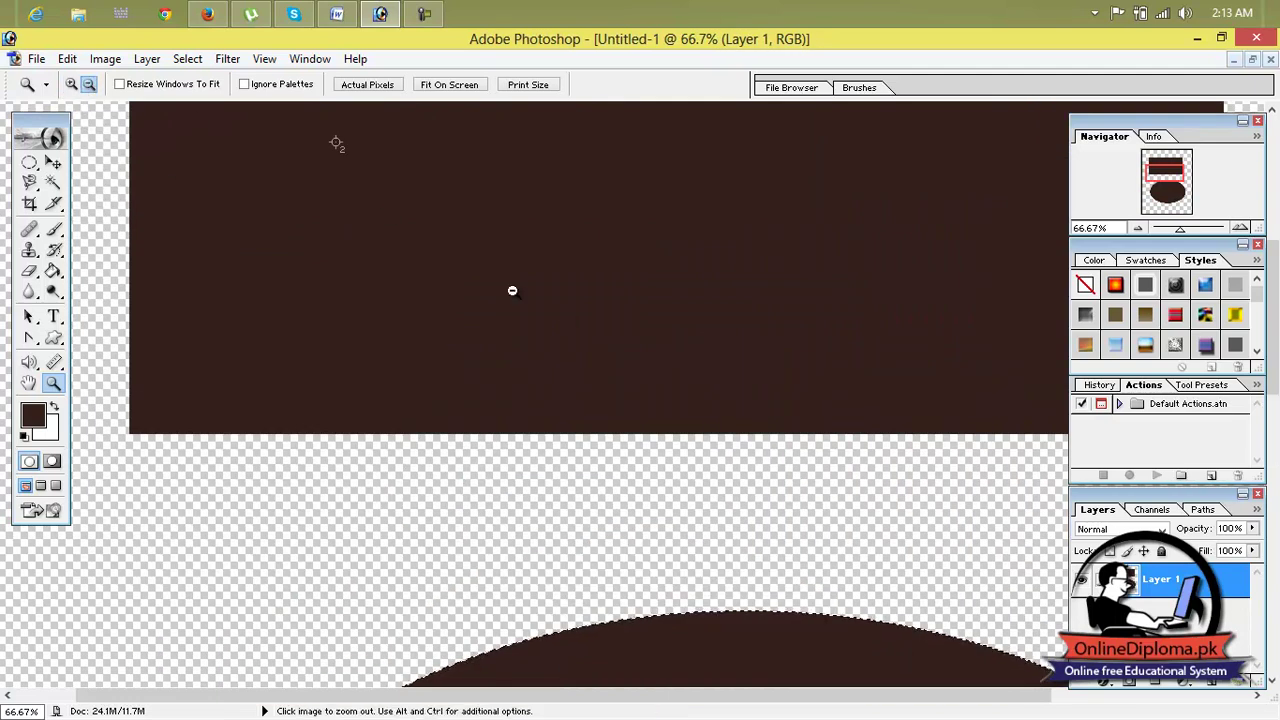
{"action": "left_click", "coordinate": [542, 304]}
{"action": "left_click", "coordinate": [542, 304]}
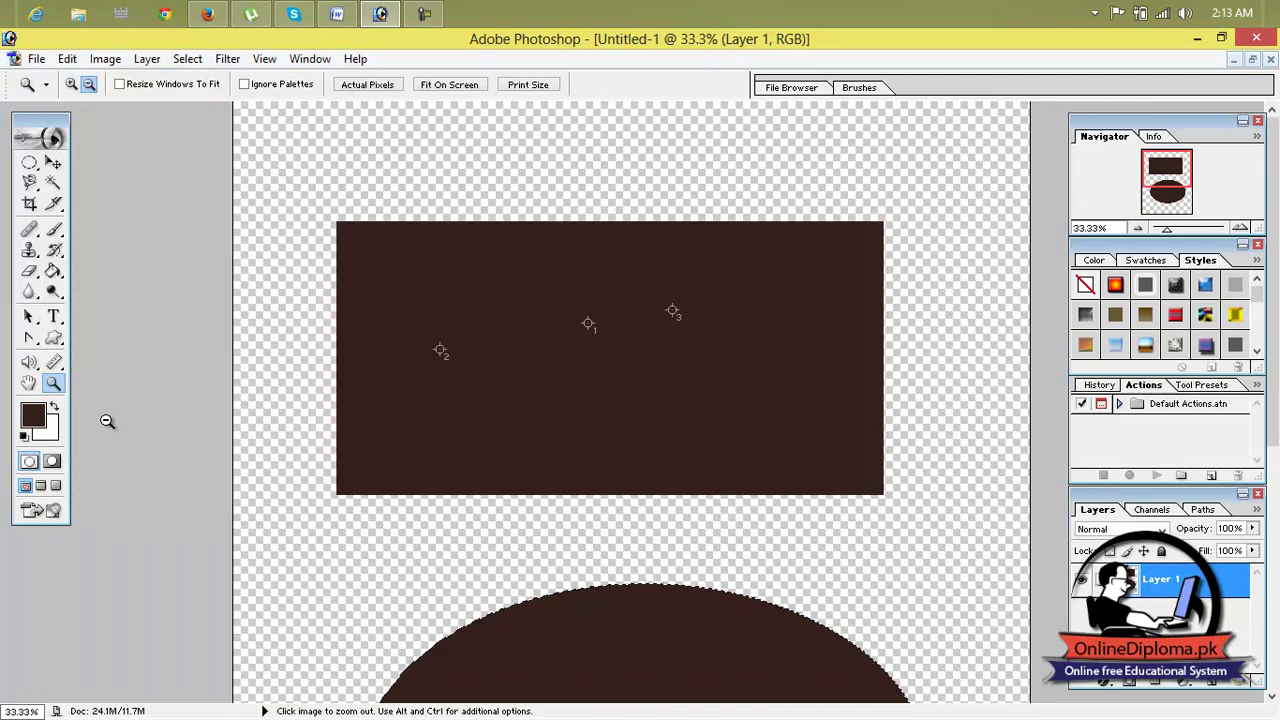
Swap the foreground and background colors back and forth repeatedly, ending with dark brown as the foreground.
{"action": "left_click", "coordinate": [55, 408]}
{"action": "left_click", "coordinate": [55, 408]}
{"action": "left_click", "coordinate": [55, 408]}
{"action": "left_click", "coordinate": [55, 408]}
{"action": "left_click", "coordinate": [55, 408]}
{"action": "left_click", "coordinate": [55, 408]}
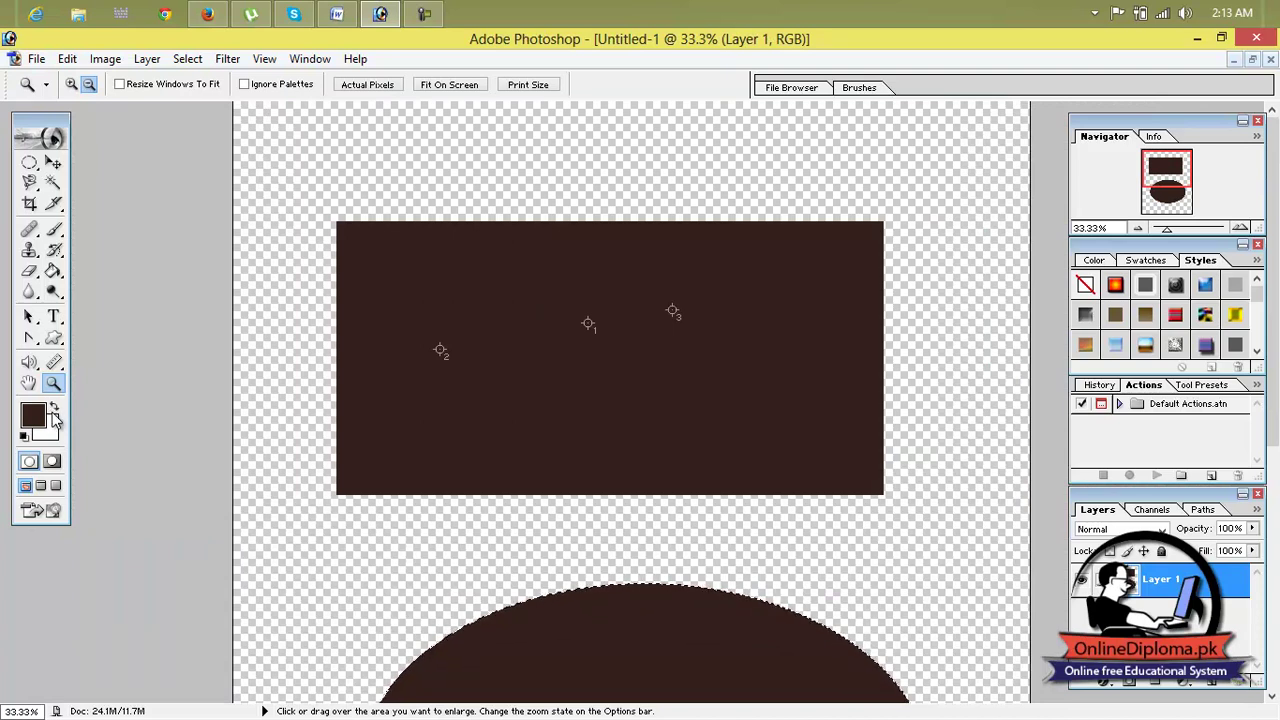
{"action": "left_click", "coordinate": [55, 408]}
{"action": "left_click", "coordinate": [55, 408]}
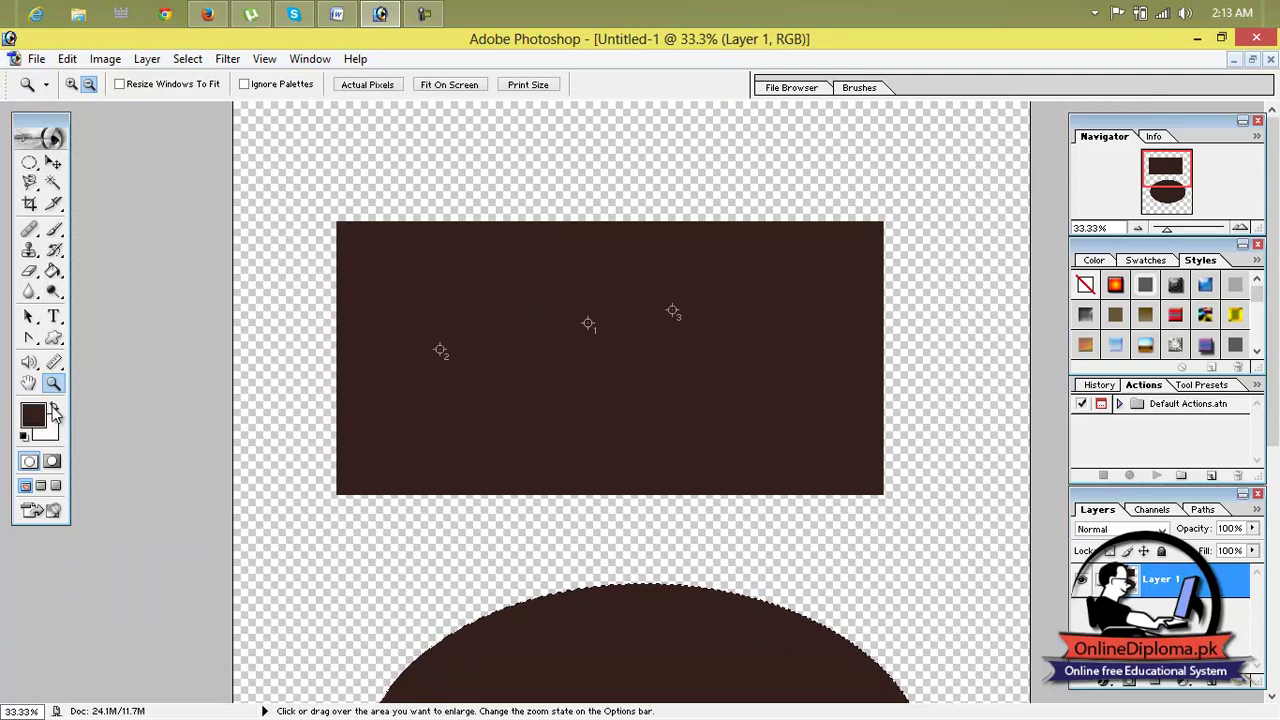
Turn on Quick Mask mode and cycle through both full screen modes before returning to the standard screen mode.
{"action": "left_click", "coordinate": [53, 463]}
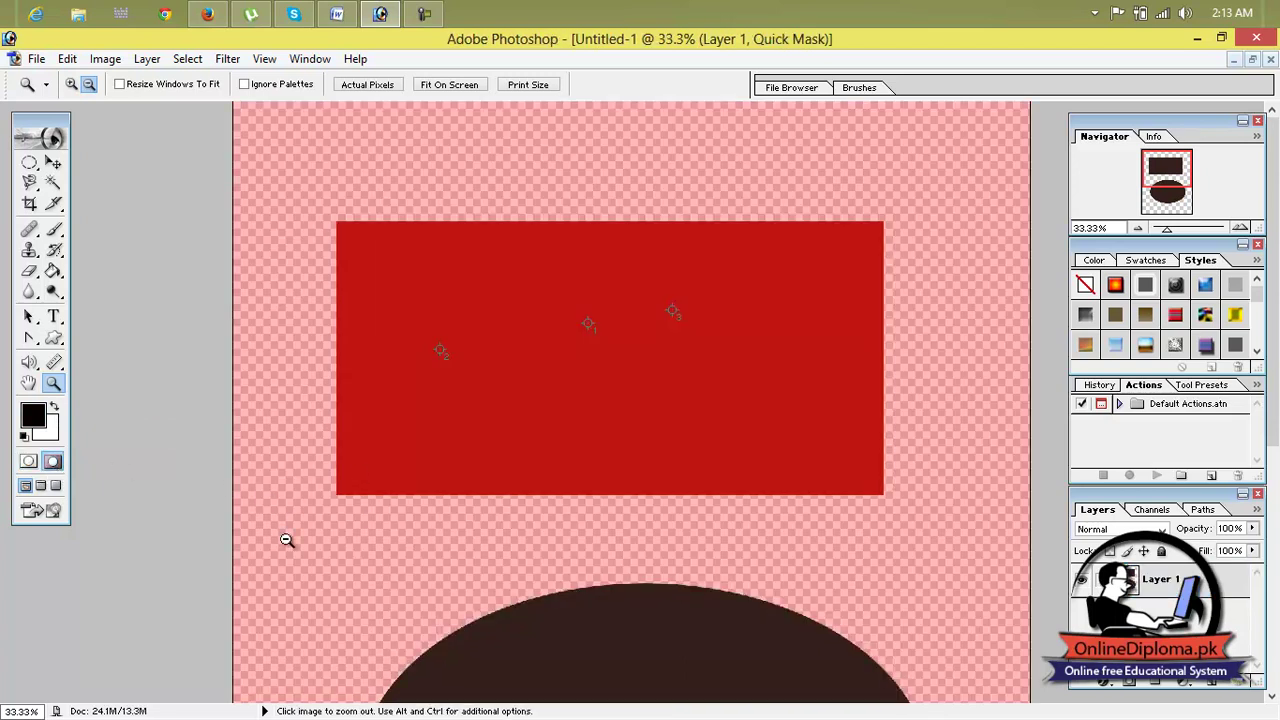
{"action": "left_click", "coordinate": [41, 487]}
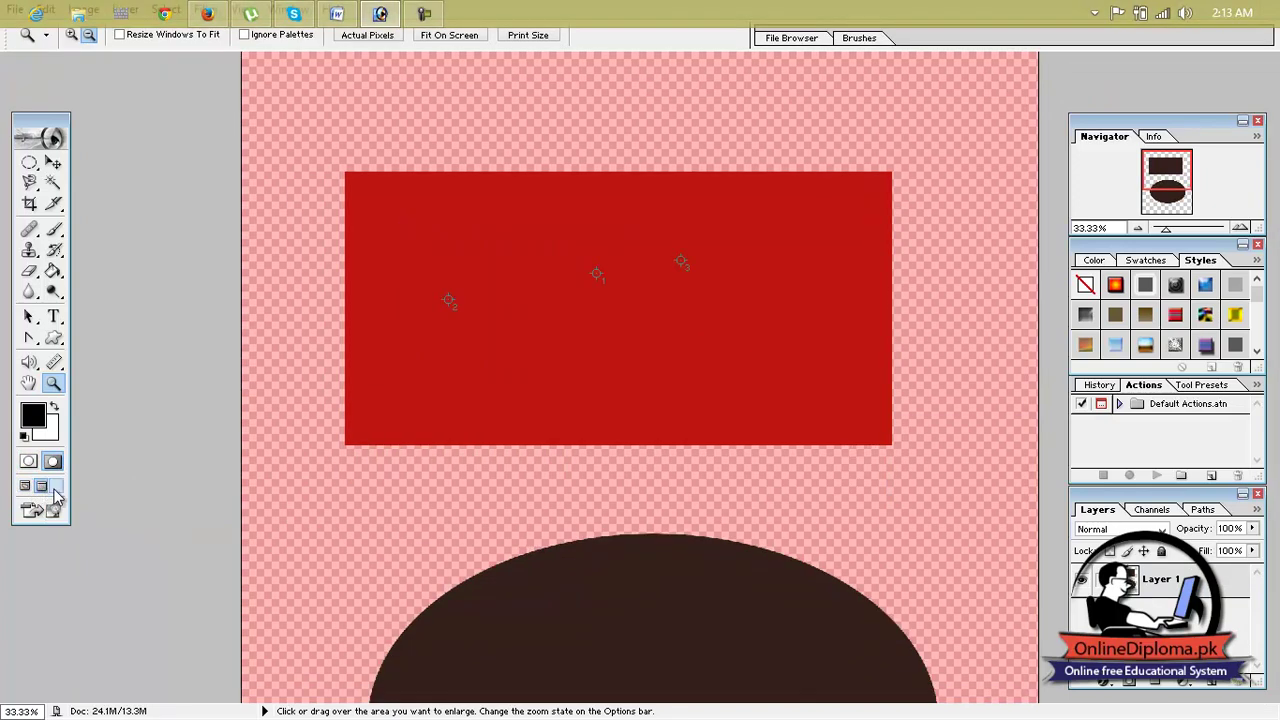
{"action": "left_click", "coordinate": [55, 488]}
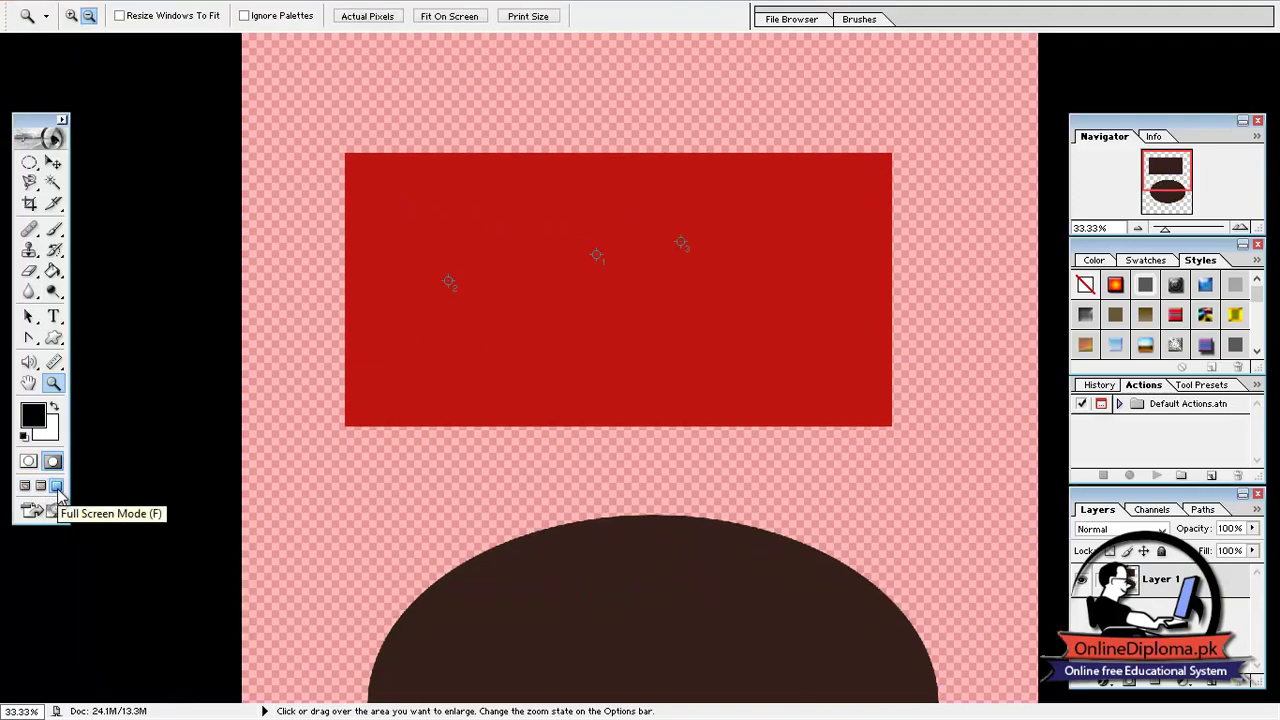
{"action": "left_click", "coordinate": [41, 487]}
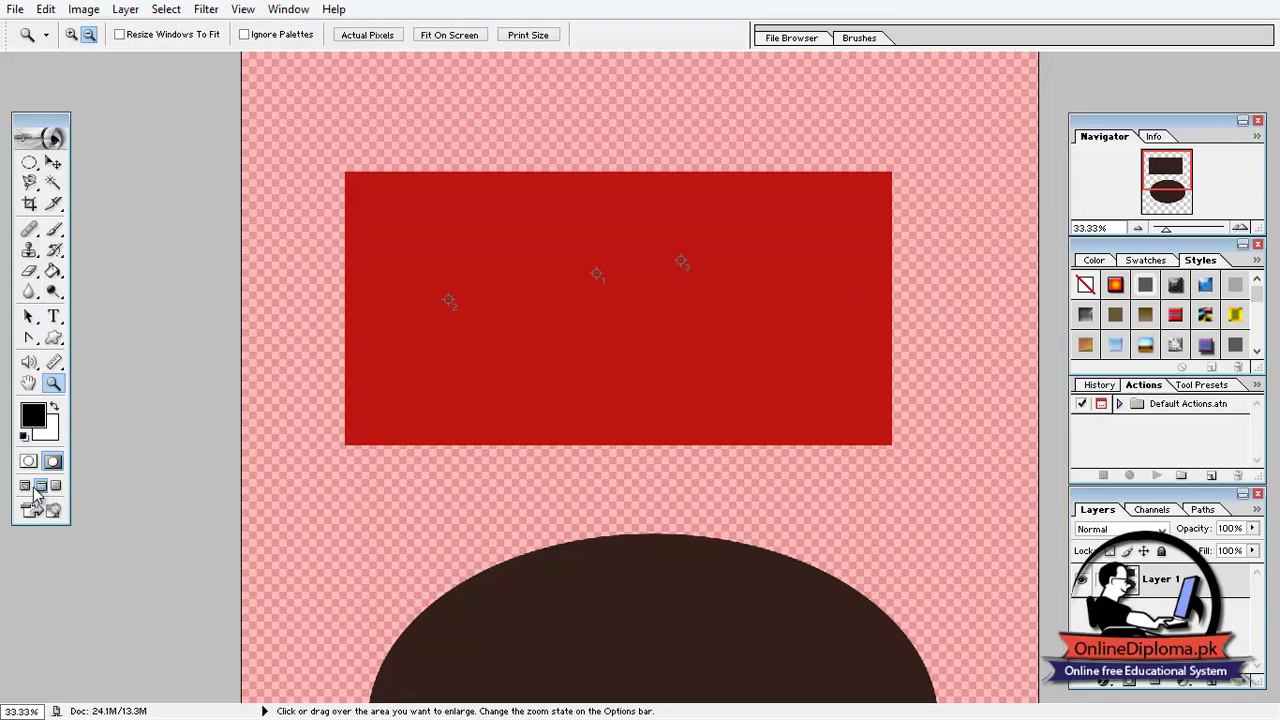
{"action": "left_click", "coordinate": [26, 487]}
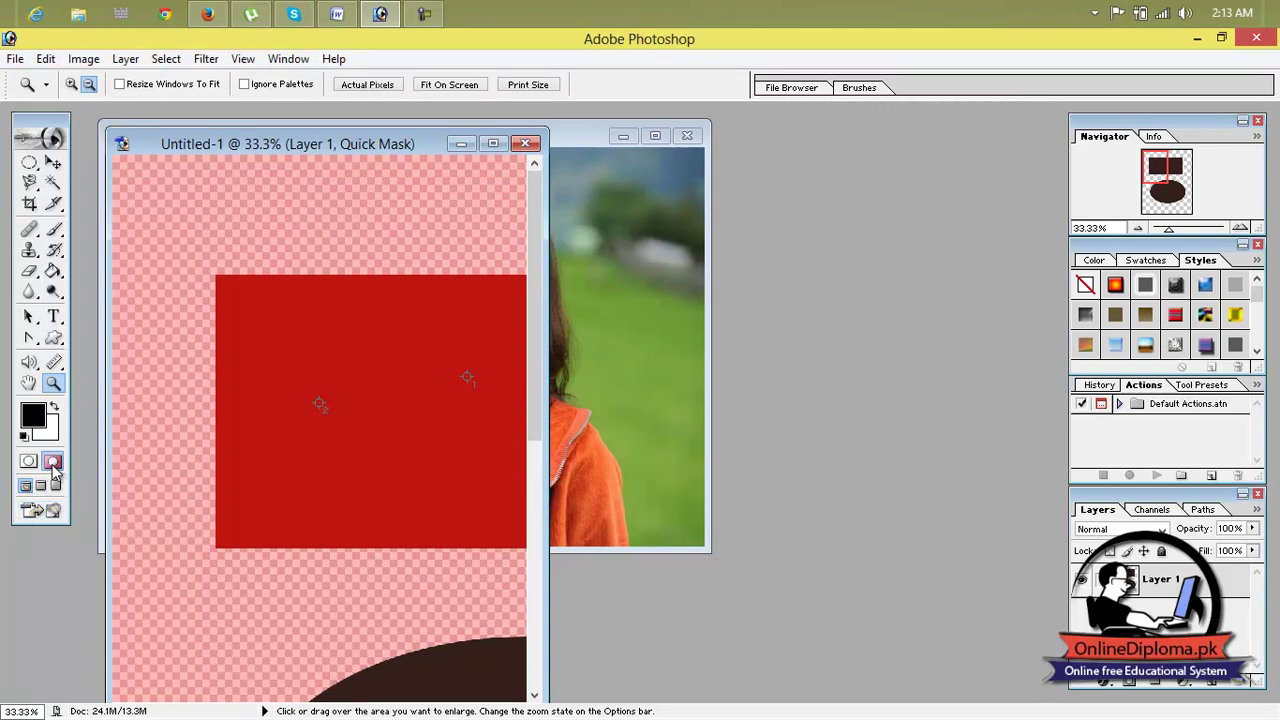
Send the document to ImageReady, close it and that program, and maximize the Untitled-1 window back in Photoshop.
{"action": "left_click", "coordinate": [30, 511]}
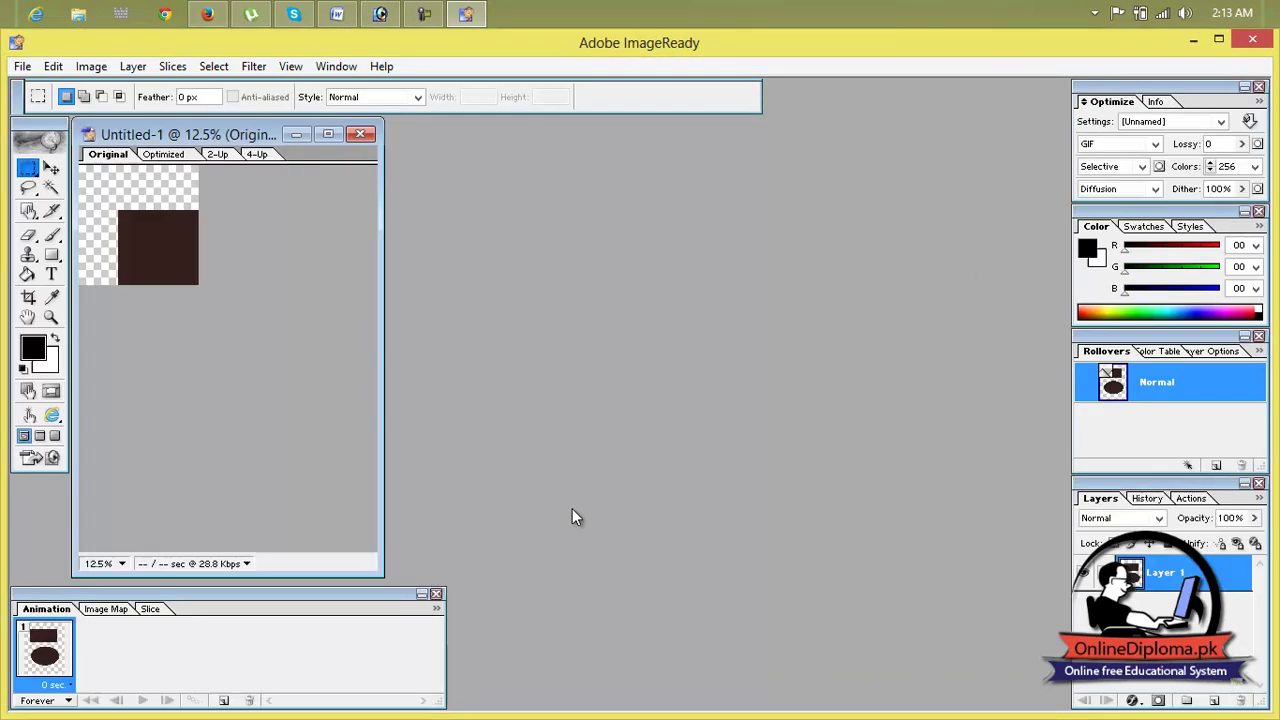
{"action": "left_click", "coordinate": [363, 134]}
{"action": "left_click", "coordinate": [1259, 42]}
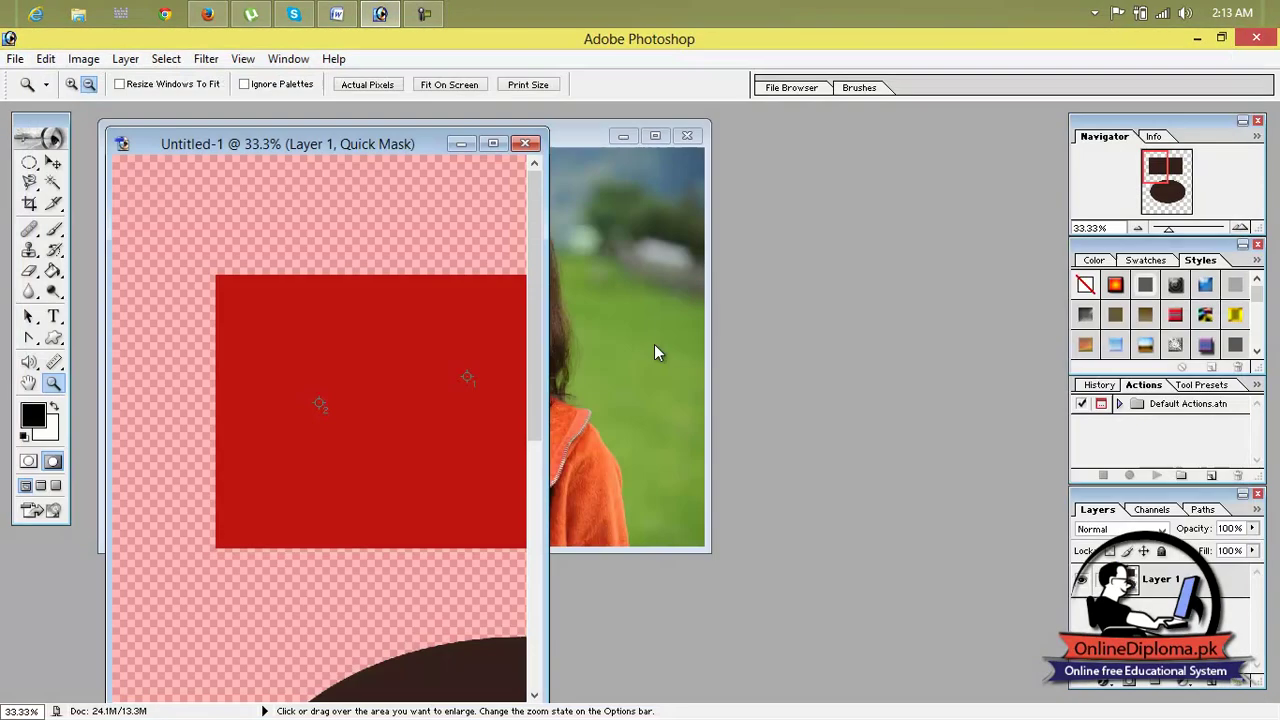
{"action": "left_click", "coordinate": [493, 144]}
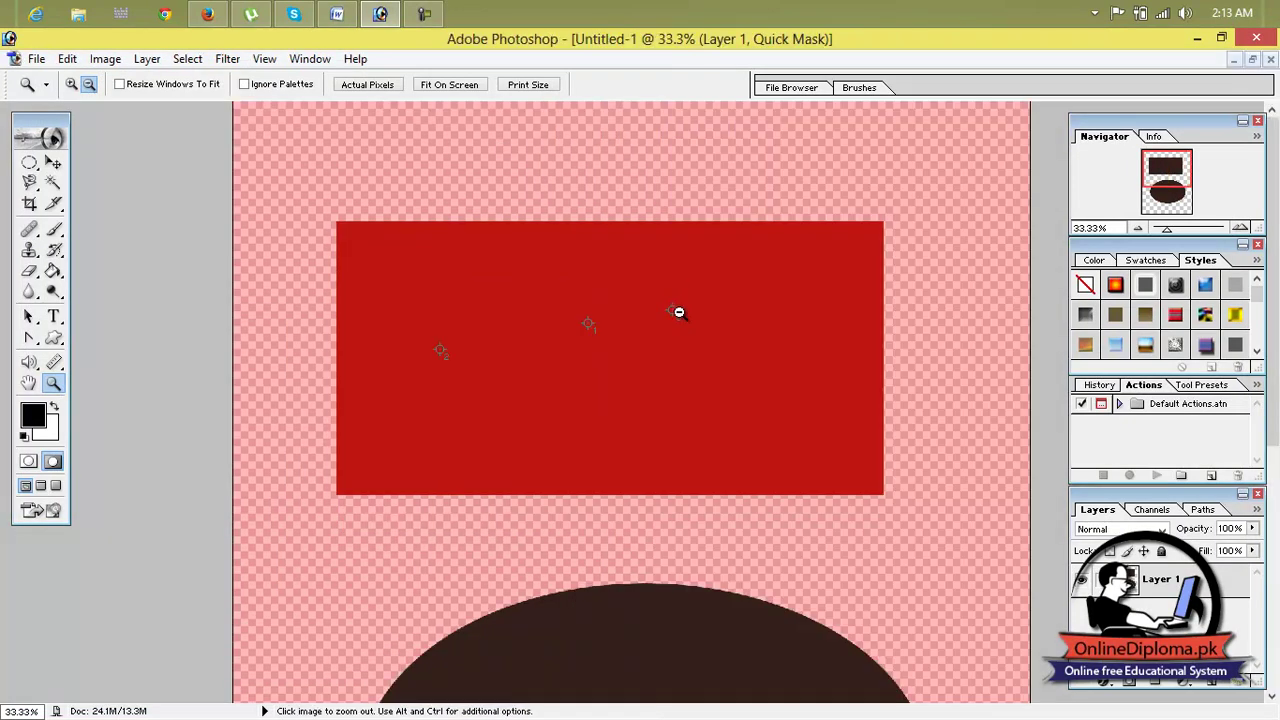